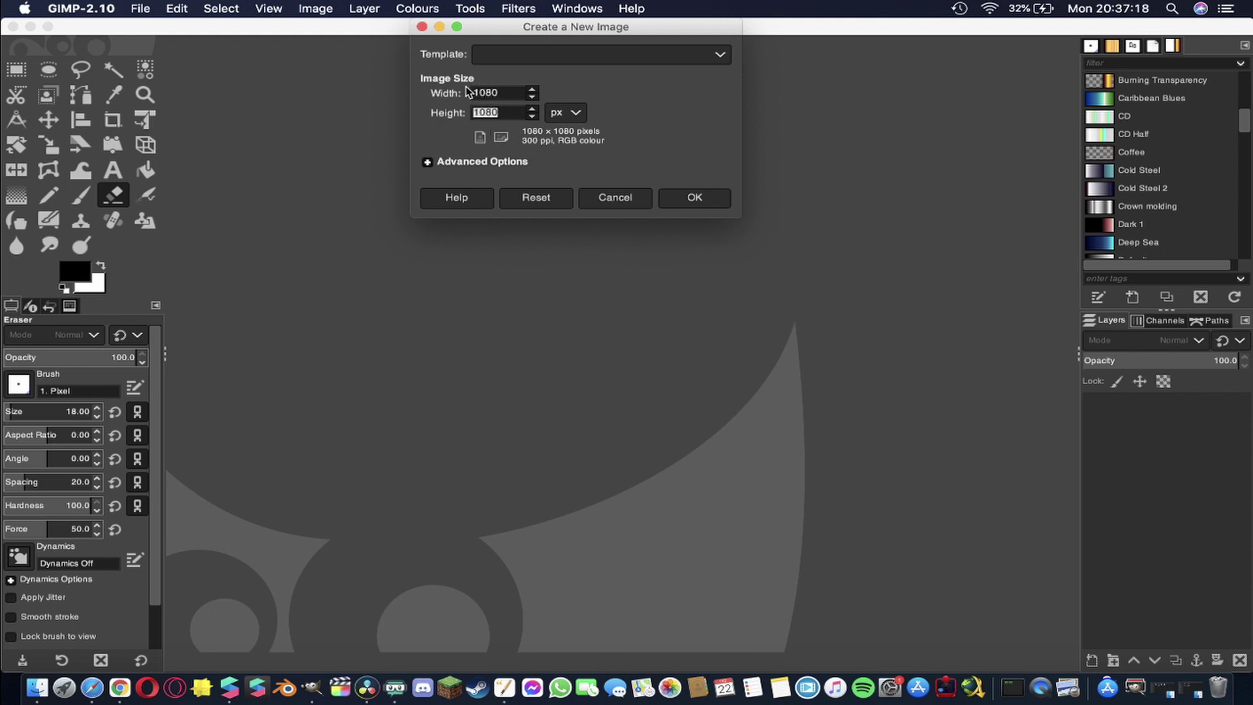
Create a white 1080×1920 image, add an alpha channel to its layer, and undo a test eraser stroke.
{"action": "left_click", "coordinate": [713, 201]}
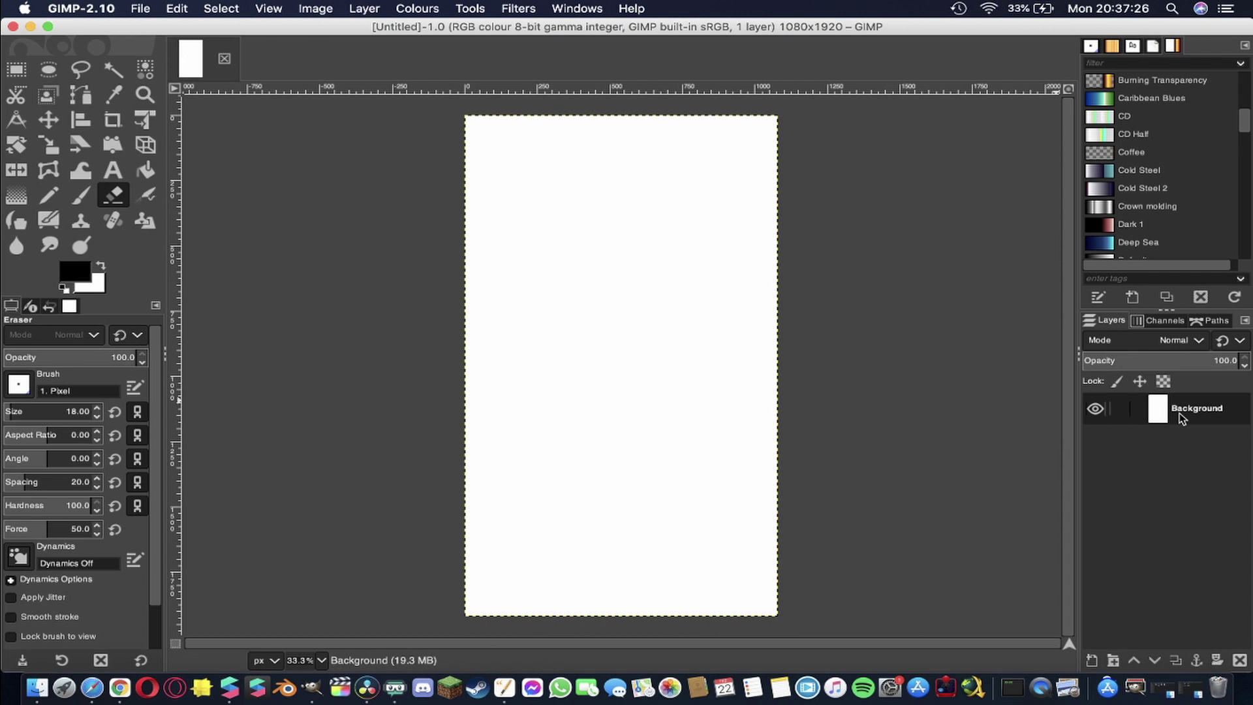
{"action": "right_click", "coordinate": [1181, 417]}
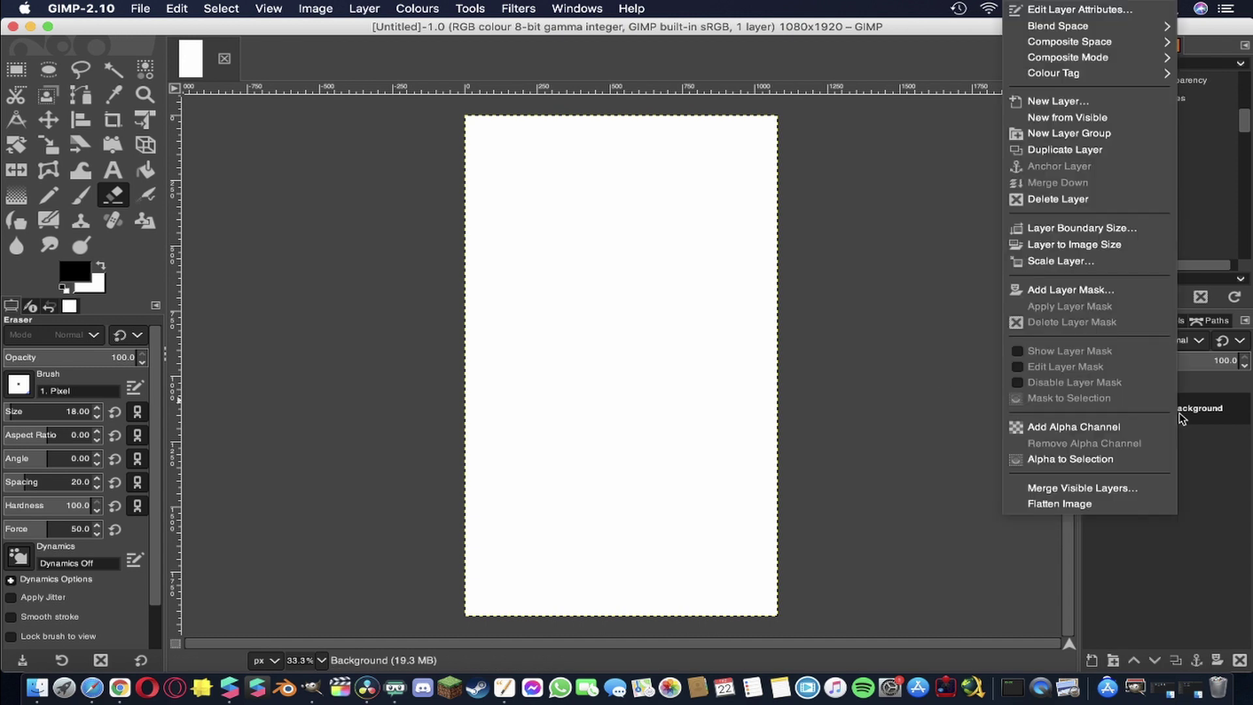
{"action": "left_click", "coordinate": [1071, 427]}
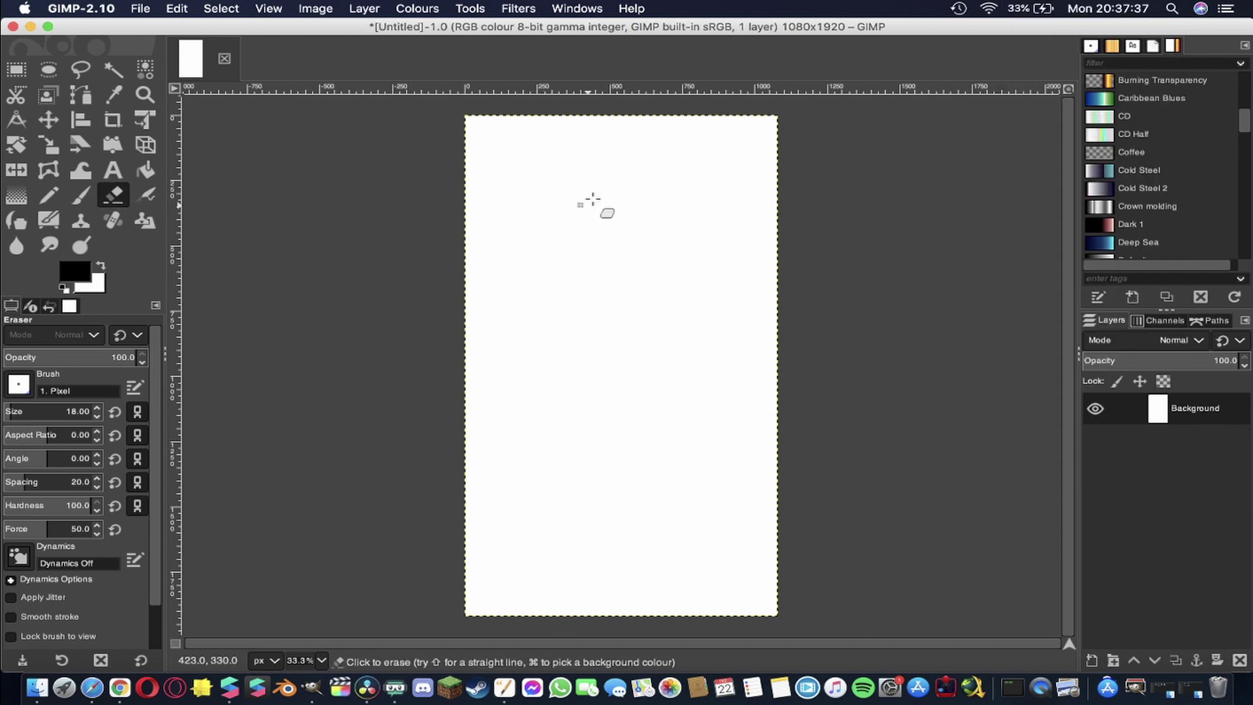
{"action": "mouse_move", "coordinate": [653, 238]}
{"action": "left_mouse_down"}
{"action": "mouse_move", "coordinate": [623, 388]}
{"action": "mouse_move", "coordinate": [592, 341]}
{"action": "mouse_move", "coordinate": [726, 326]}
{"action": "mouse_move", "coordinate": [665, 300]}
{"action": "mouse_move", "coordinate": [607, 178]}
{"action": "mouse_move", "coordinate": [559, 244]}
{"action": "mouse_move", "coordinate": [618, 266]}
{"action": "mouse_move", "coordinate": [568, 252]}
{"action": "left_mouse_up"}
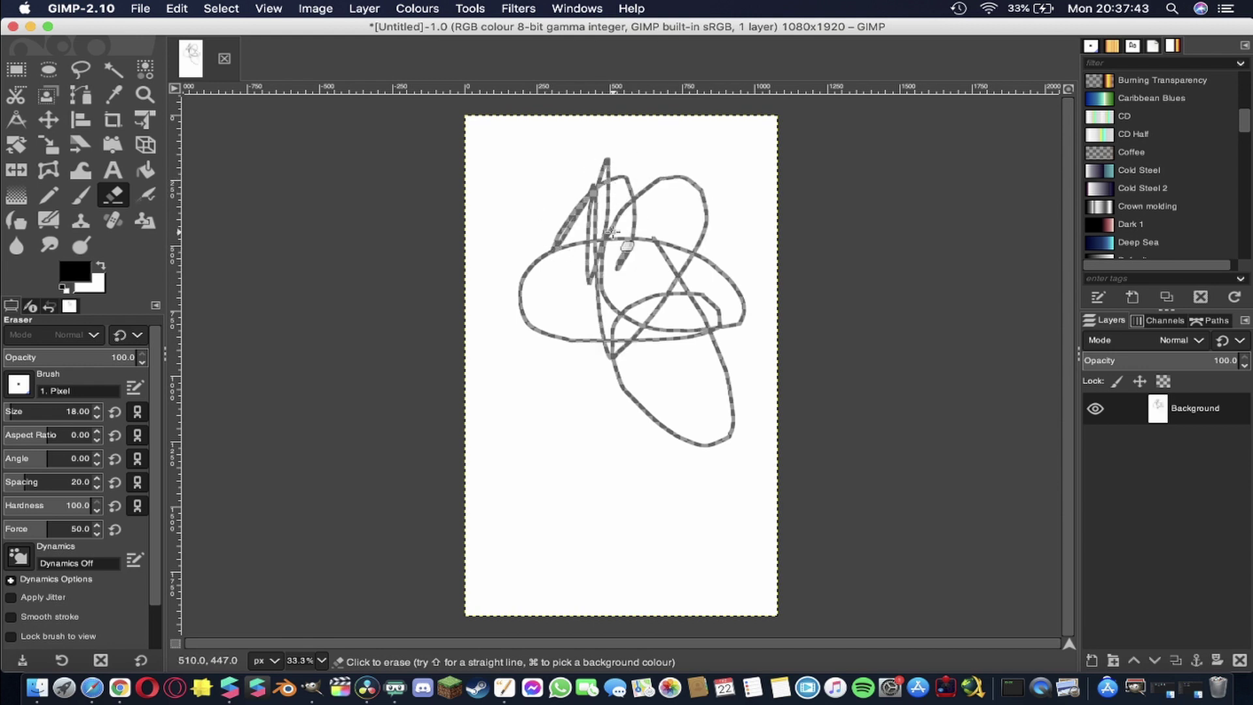
{"action": "key", "text": "super+z"}
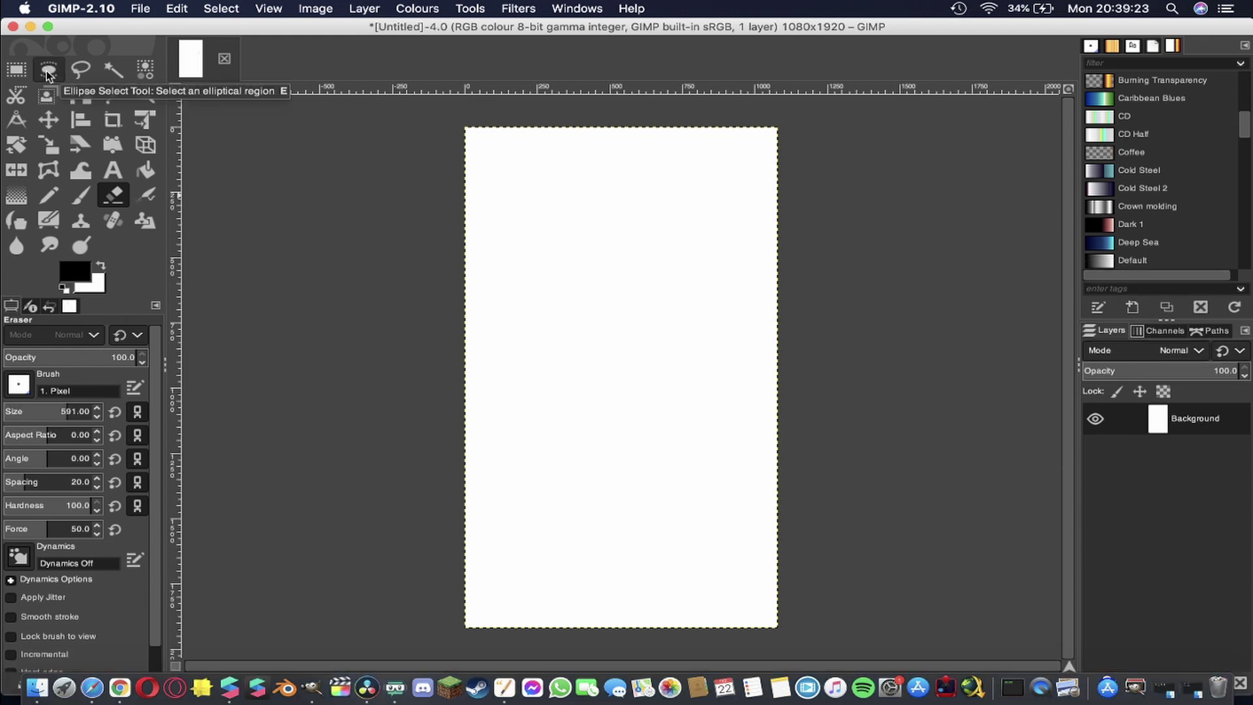
Erase a transparent oval hole near the top left of the canvas.
{"action": "left_click", "coordinate": [47, 72]}
{"action": "left_click_drag", "start_coordinate": [526, 204], "coordinate": [593, 266]}
{"action": "left_click_drag", "start_coordinate": [546, 227], "coordinate": [602, 258]}
{"action": "left_click", "coordinate": [468, 182]}
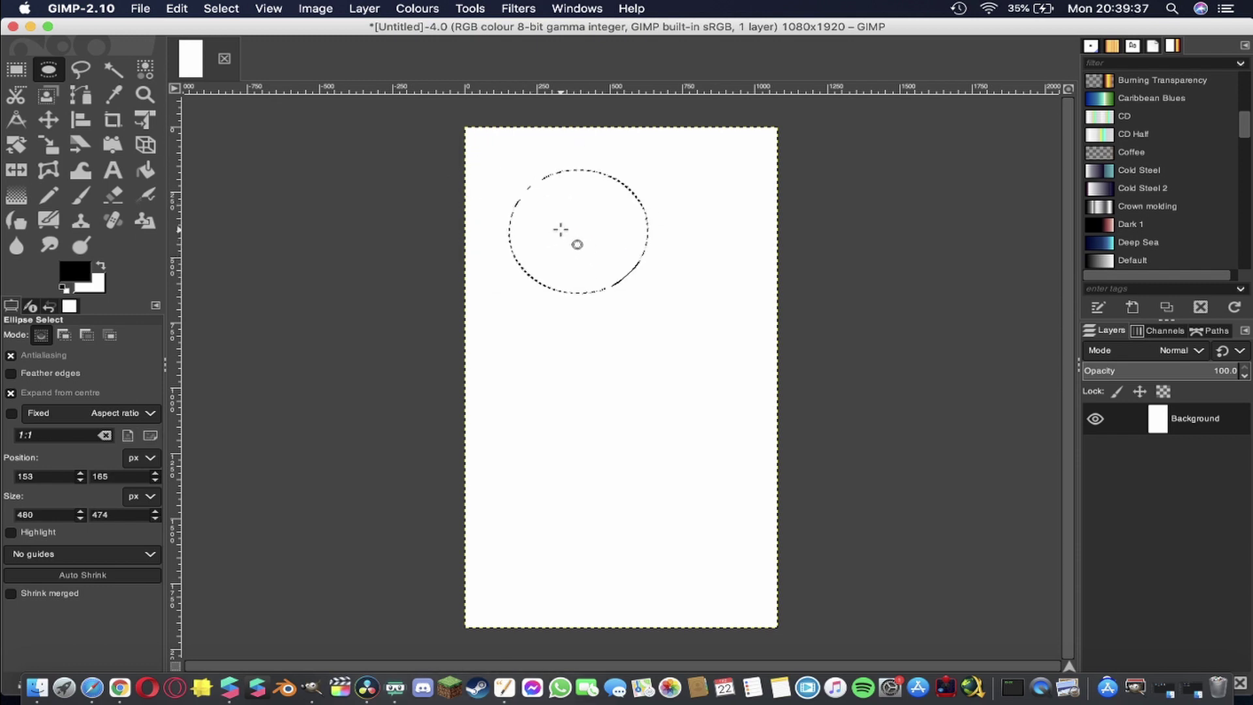
{"action": "key", "text": "shift+e"}
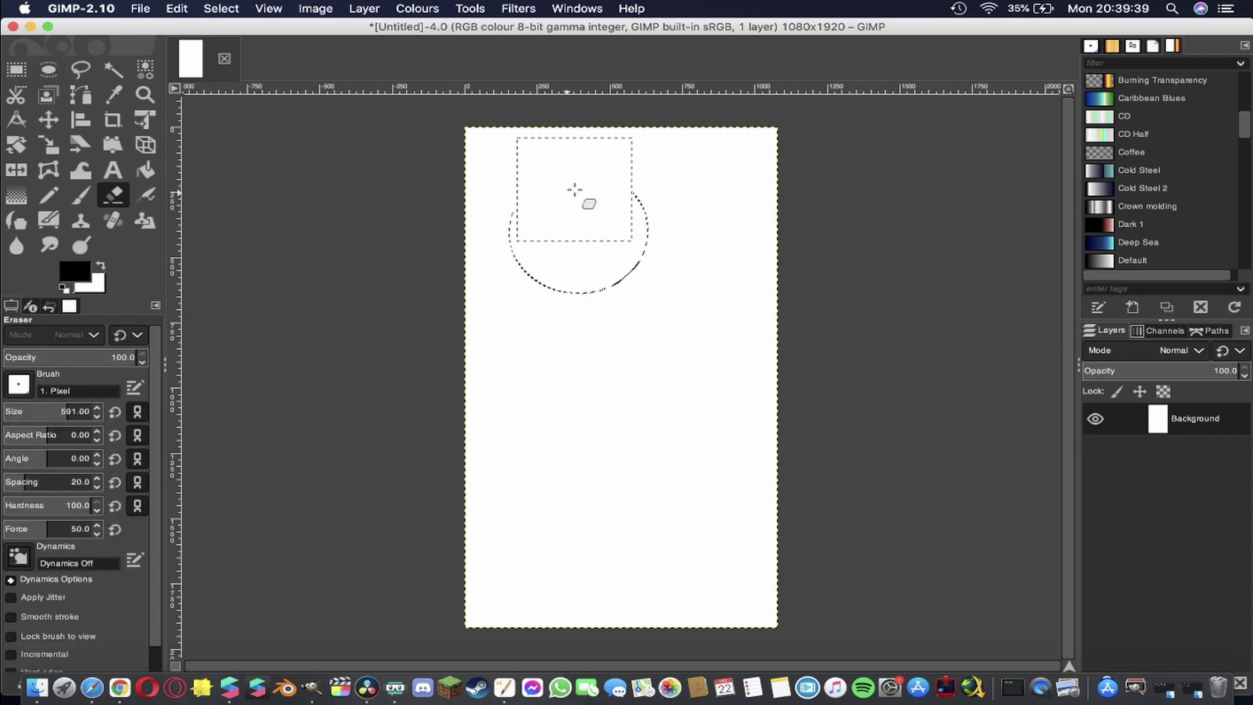
{"action": "left_click", "coordinate": [561, 216]}
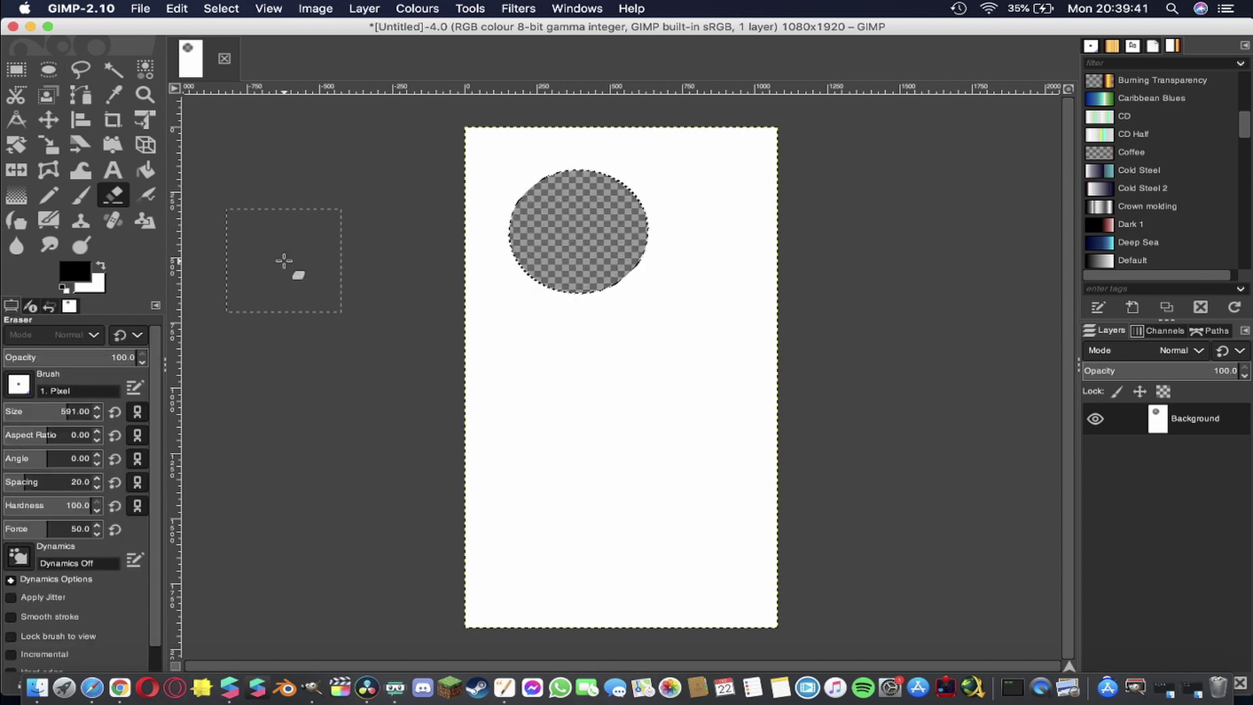
Erase a second transparent oval hole at the middle right.
{"action": "left_click", "coordinate": [56, 70]}
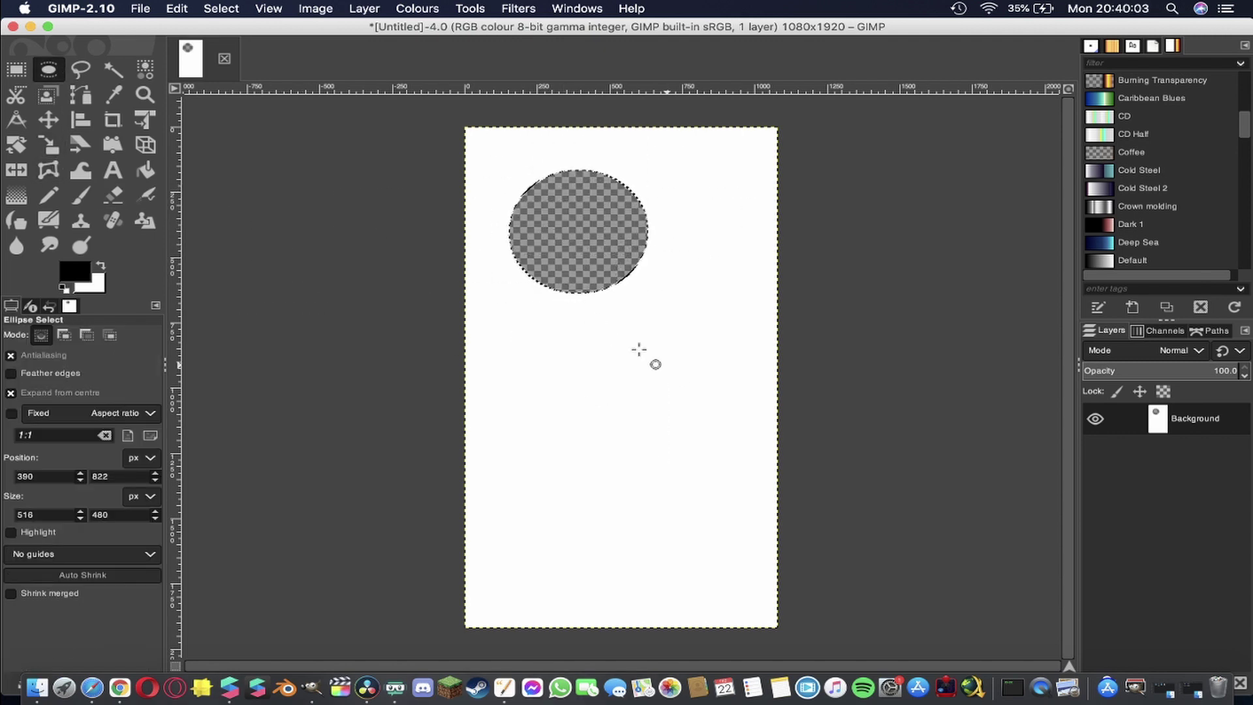
{"action": "mouse_move", "coordinate": [600, 342]}
{"action": "left_mouse_down"}
{"action": "mouse_move", "coordinate": [664, 399]}
{"action": "mouse_move", "coordinate": [657, 418]}
{"action": "mouse_move", "coordinate": [632, 359]}
{"action": "mouse_move", "coordinate": [654, 402]}
{"action": "left_mouse_up"}
{"action": "key", "text": "shift+e"}
{"action": "left_click", "coordinate": [677, 431]}
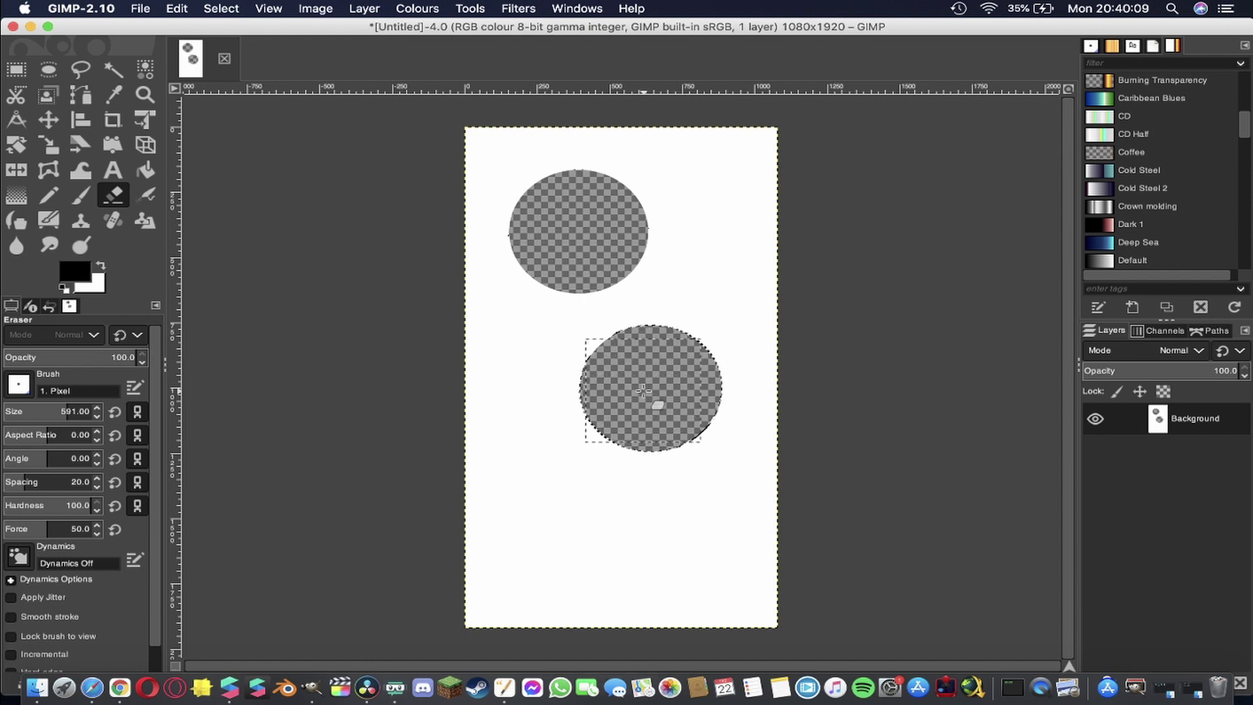
Erase a third transparent oval hole near the bottom left.
{"action": "left_click", "coordinate": [49, 68]}
{"action": "left_click_drag", "start_coordinate": [512, 485], "coordinate": [567, 529]}
{"action": "left_click_drag", "start_coordinate": [615, 576], "coordinate": [613, 576]}
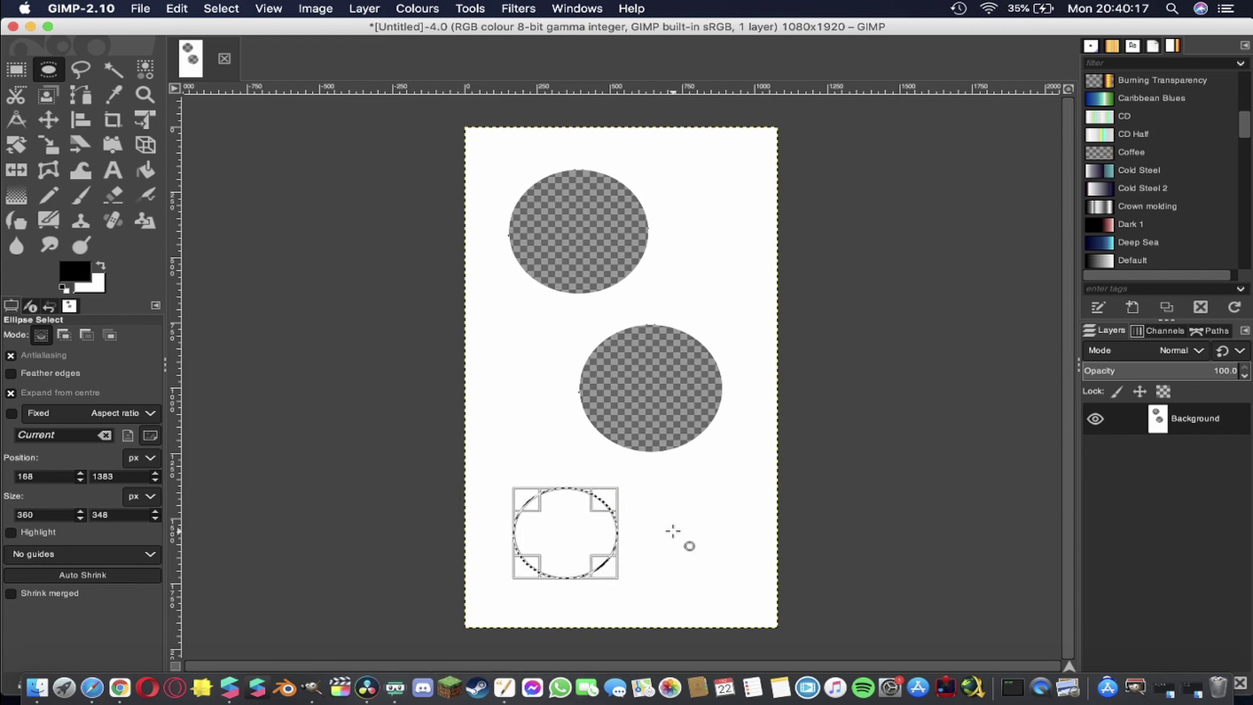
{"action": "key", "text": "shift+e"}
{"action": "mouse_move", "coordinate": [617, 524]}
{"action": "left_mouse_down"}
{"action": "mouse_move", "coordinate": [558, 569]}
{"action": "mouse_move", "coordinate": [608, 513]}
{"action": "mouse_move", "coordinate": [568, 542]}
{"action": "left_mouse_up"}
Select a rectangle just inside the image edges and invert it to the border.
{"action": "left_click", "coordinate": [13, 70]}
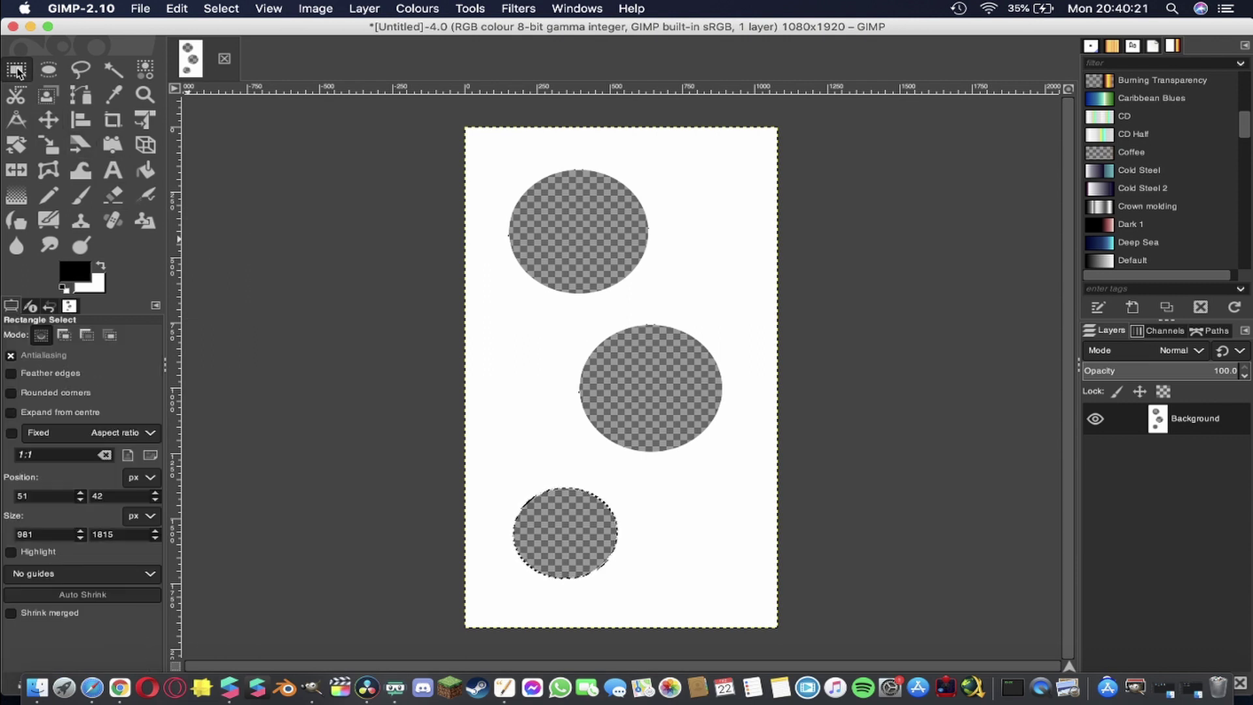
{"action": "left_click_drag", "start_coordinate": [483, 144], "coordinate": [756, 608]}
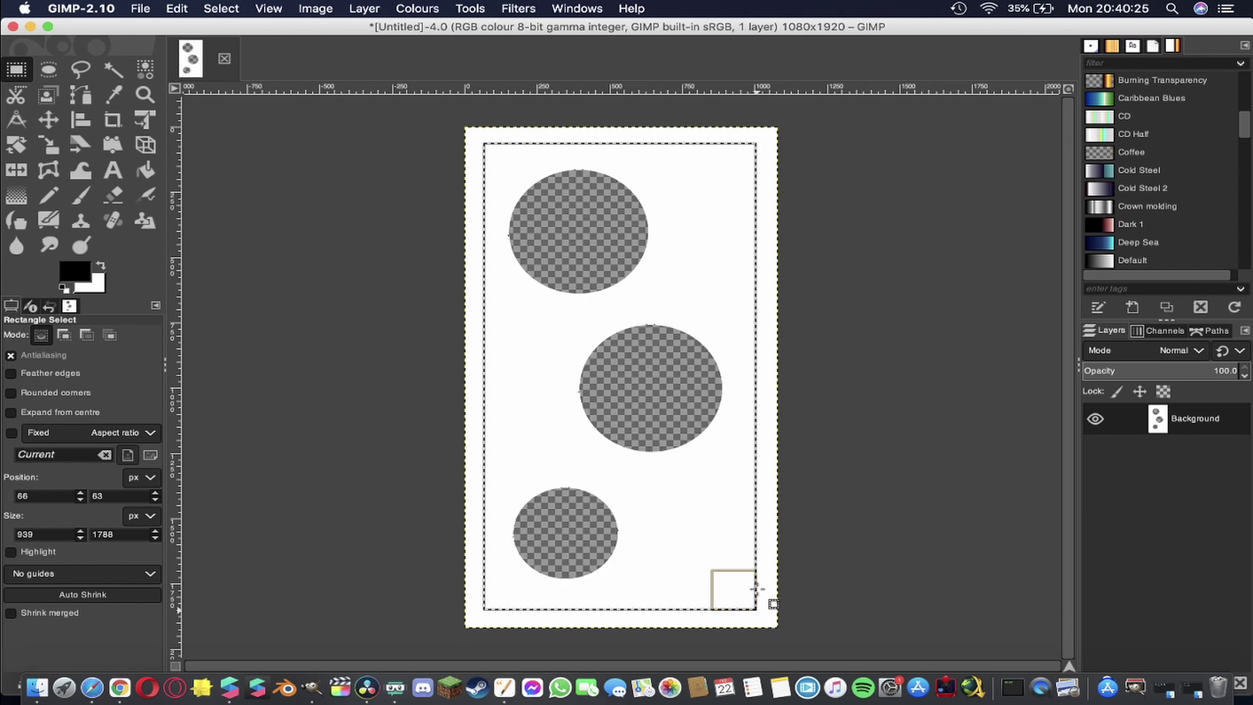
{"action": "right_click", "coordinate": [700, 541]}
{"action": "mouse_move", "coordinate": [747, 449]}
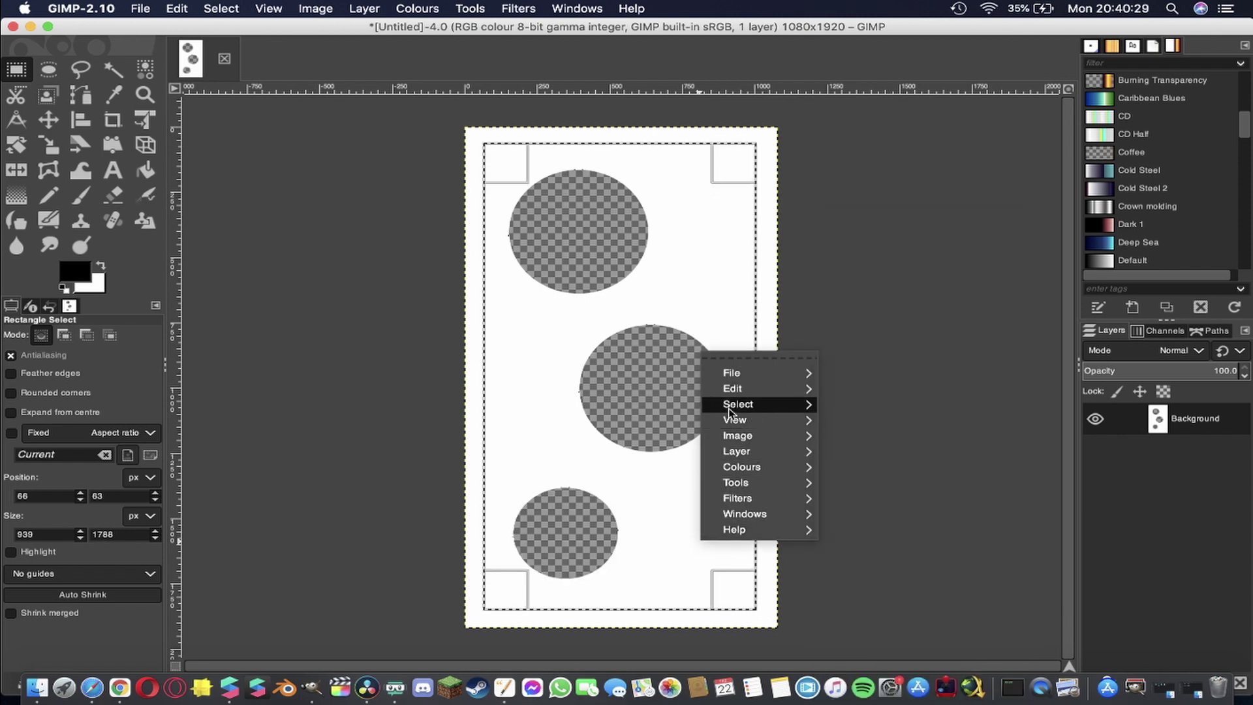
{"action": "mouse_move", "coordinate": [752, 409]}
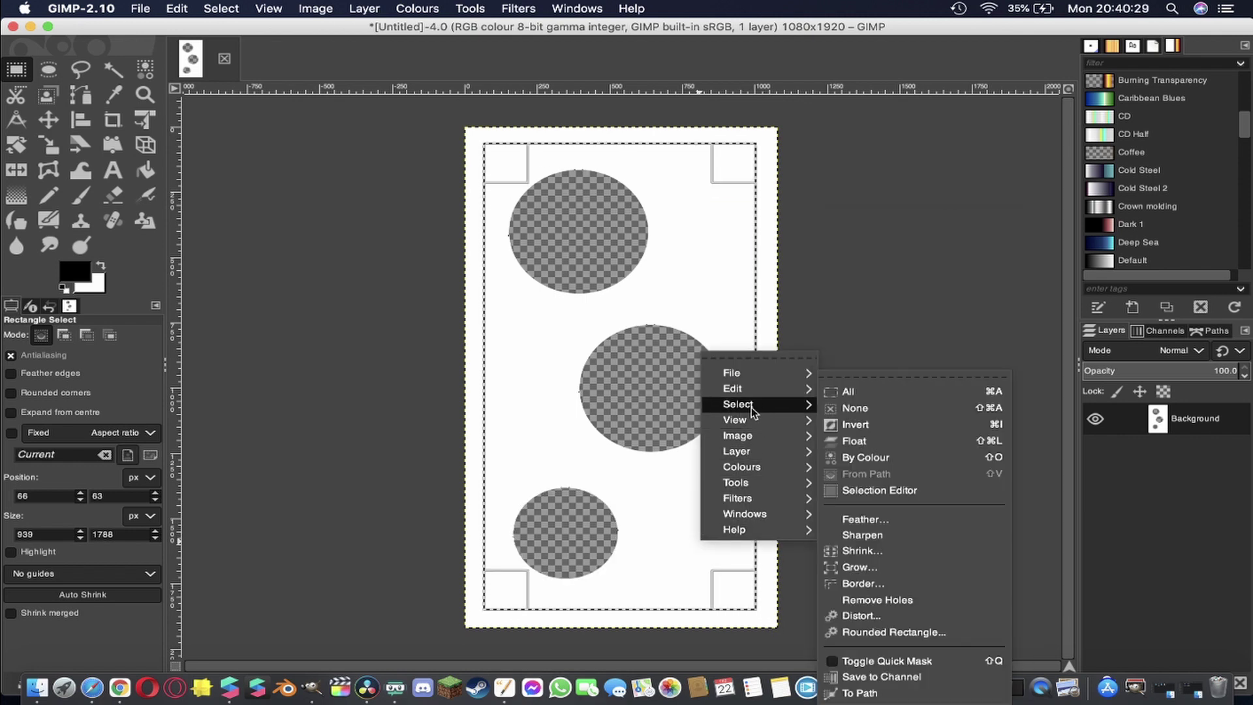
{"action": "left_click", "coordinate": [854, 424]}
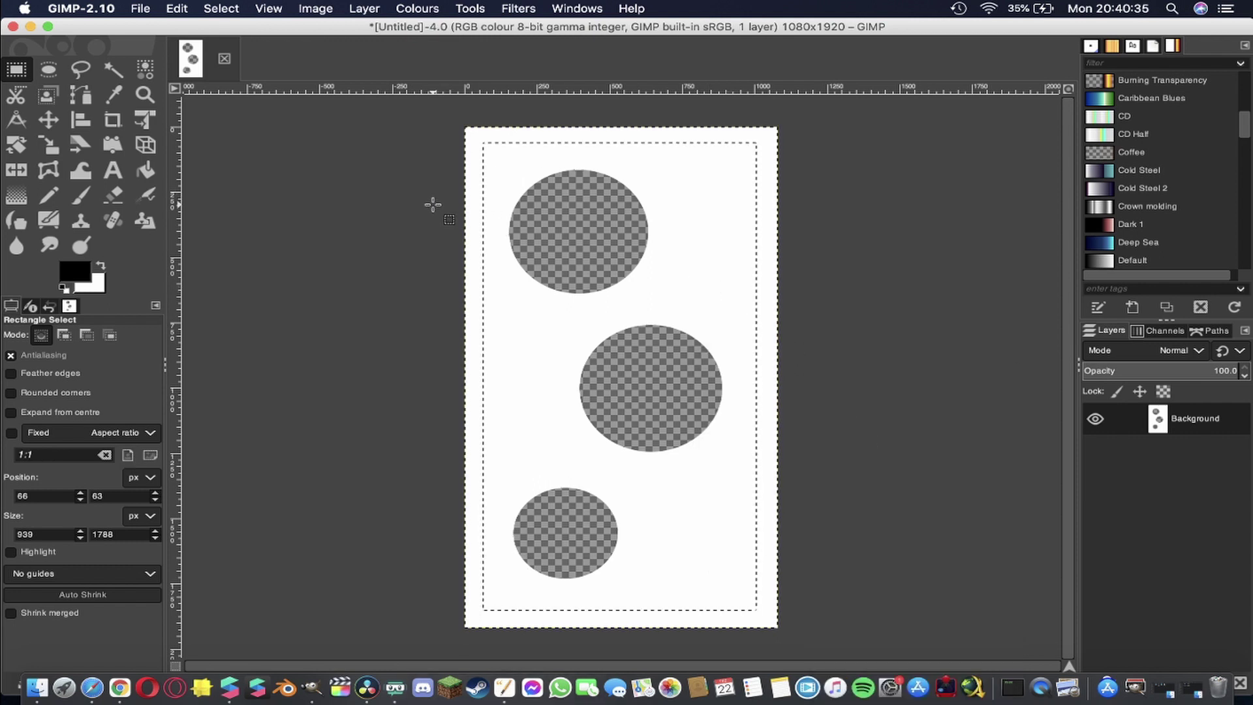
Erase the selected border along all four edges to transparency.
{"action": "key", "text": "shift+e"}
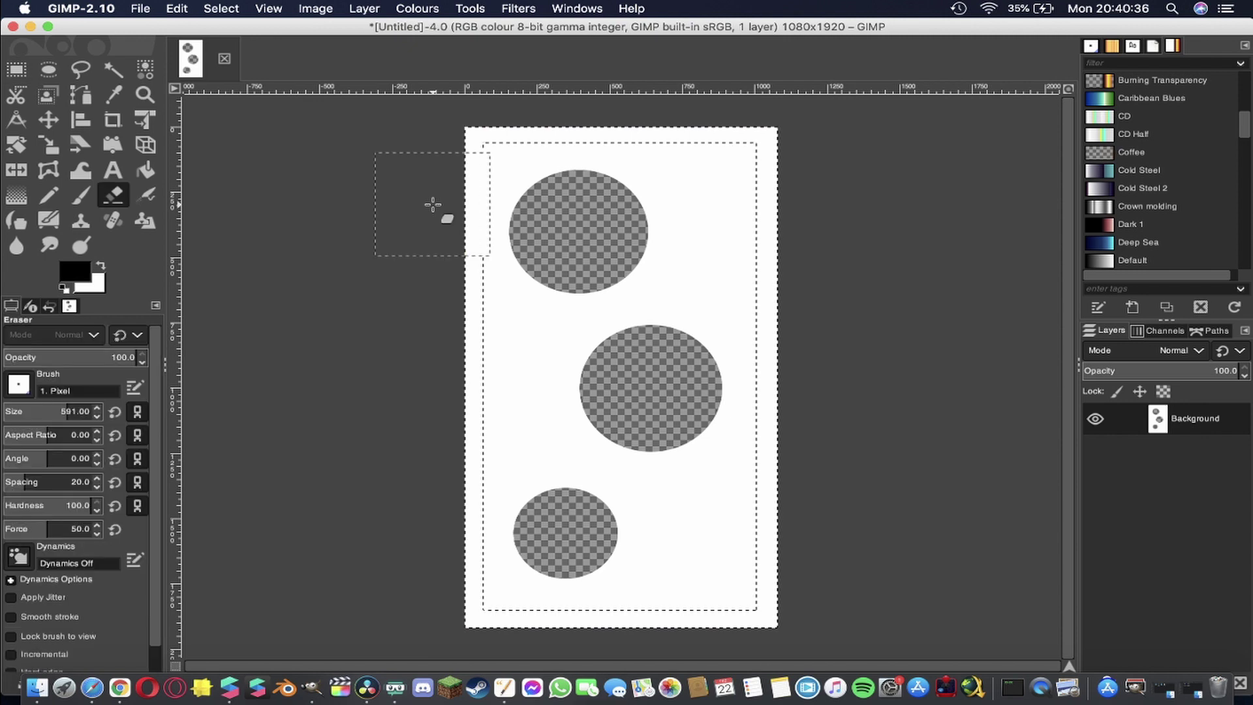
{"action": "left_click", "coordinate": [471, 150]}
{"action": "left_click_drag", "start_coordinate": [471, 158], "coordinate": [466, 395]}
{"action": "mouse_move", "coordinate": [667, 597]}
{"action": "left_mouse_down"}
{"action": "mouse_move", "coordinate": [774, 601]}
{"action": "mouse_move", "coordinate": [784, 411]}
{"action": "mouse_move", "coordinate": [762, 353]}
{"action": "mouse_move", "coordinate": [774, 204]}
{"action": "left_mouse_up"}
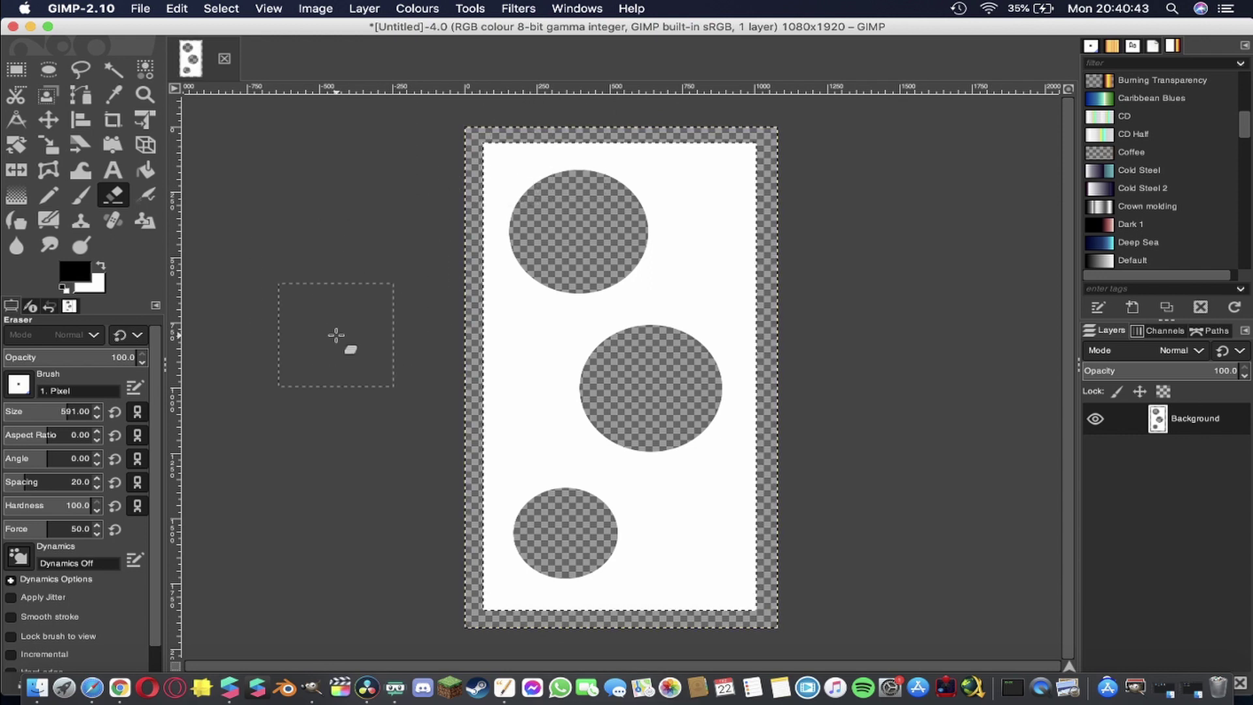
Export the image as Untitled.png to the Desktop, replacing the existing file.
{"action": "key", "text": "shift"}
{"action": "key", "text": "super+shift+e"}
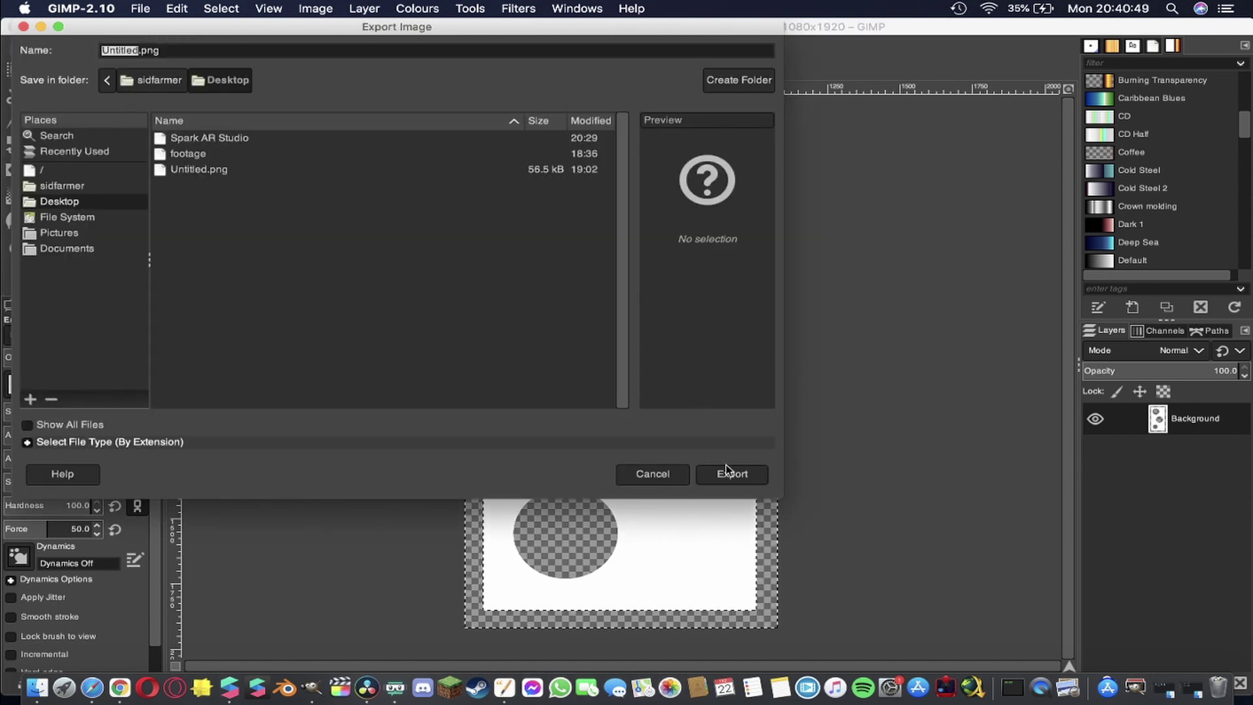
{"action": "left_click", "coordinate": [741, 479]}
{"action": "left_click", "coordinate": [493, 304]}
{"action": "left_click", "coordinate": [685, 504]}
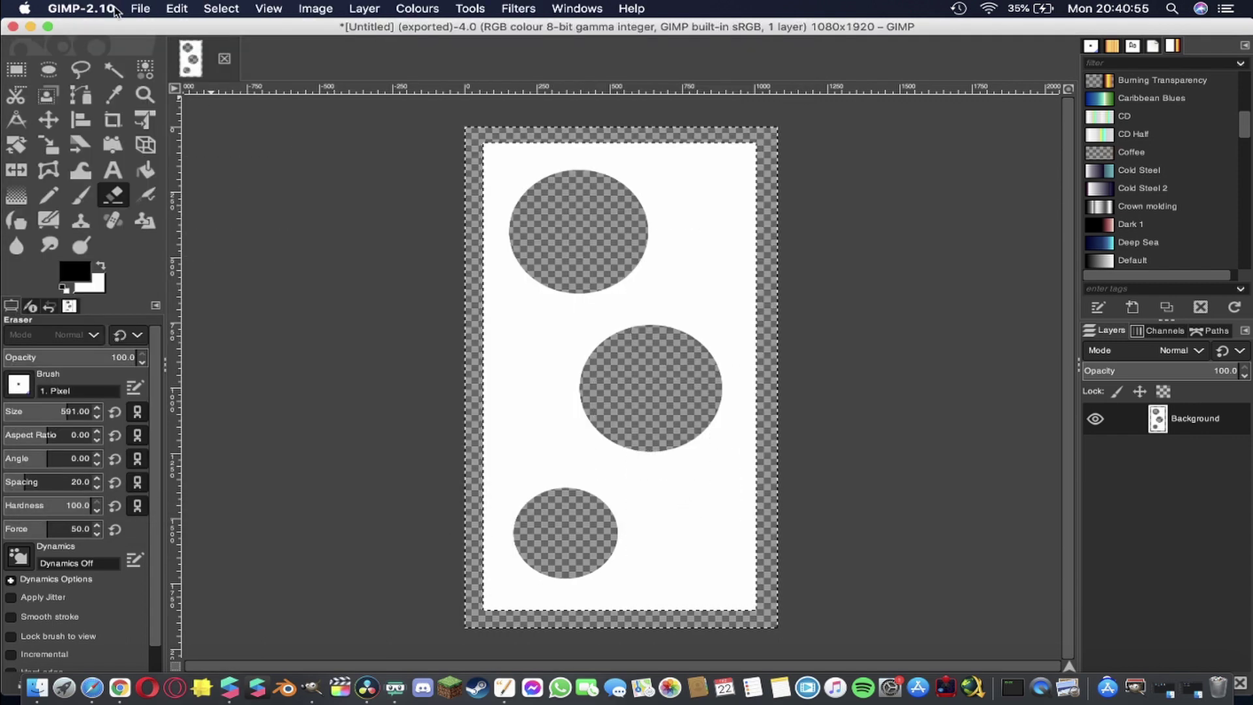
Reopen Export As from the File menu and cancel it.
{"action": "left_click", "coordinate": [139, 9]}
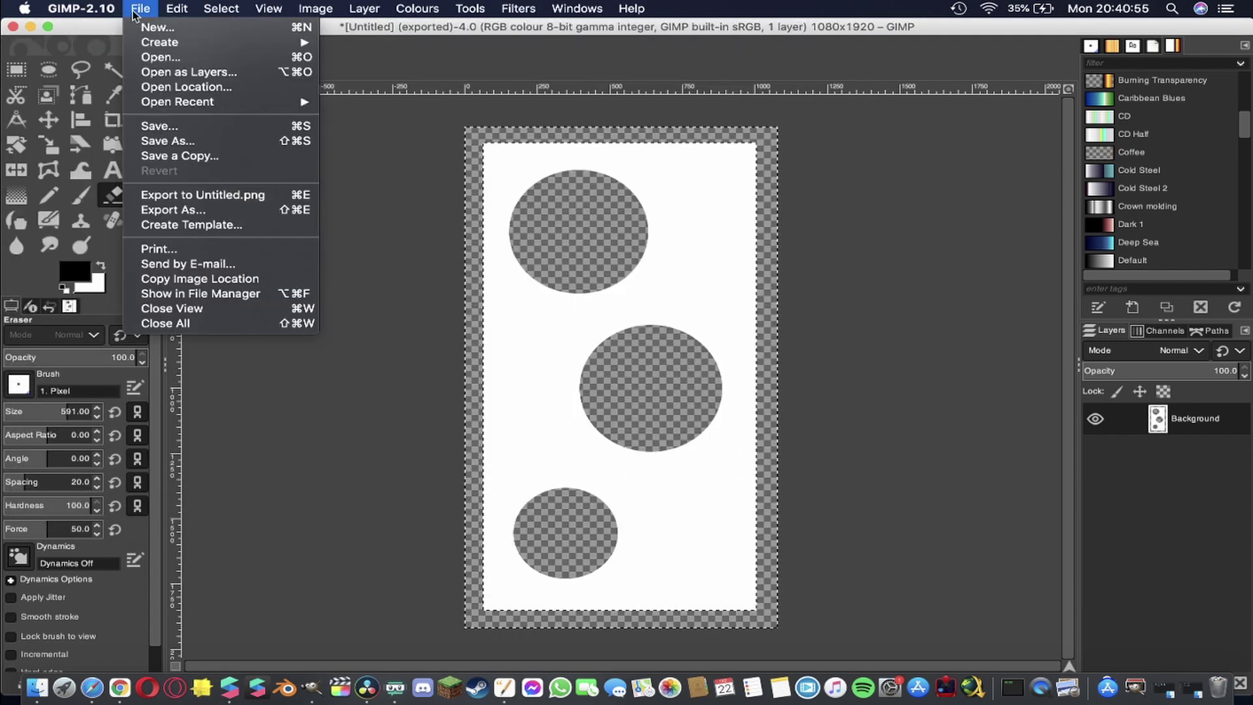
{"action": "left_click", "coordinate": [196, 210]}
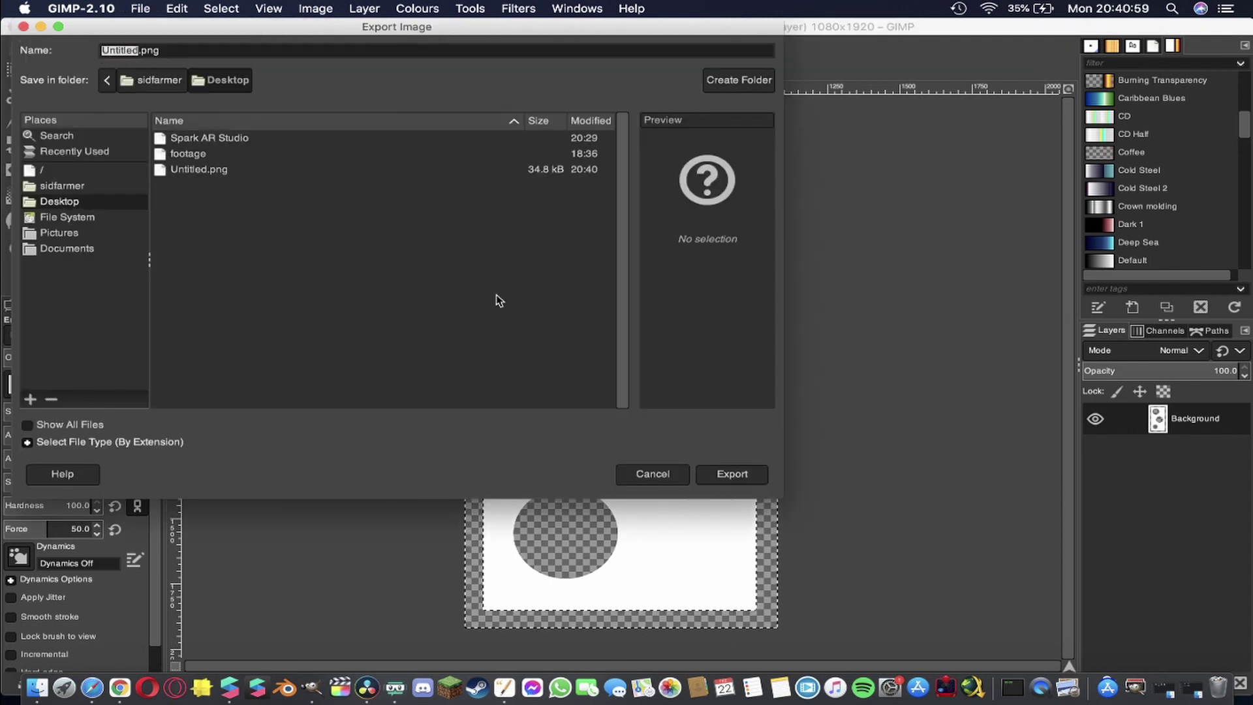
{"action": "left_click", "coordinate": [651, 474]}
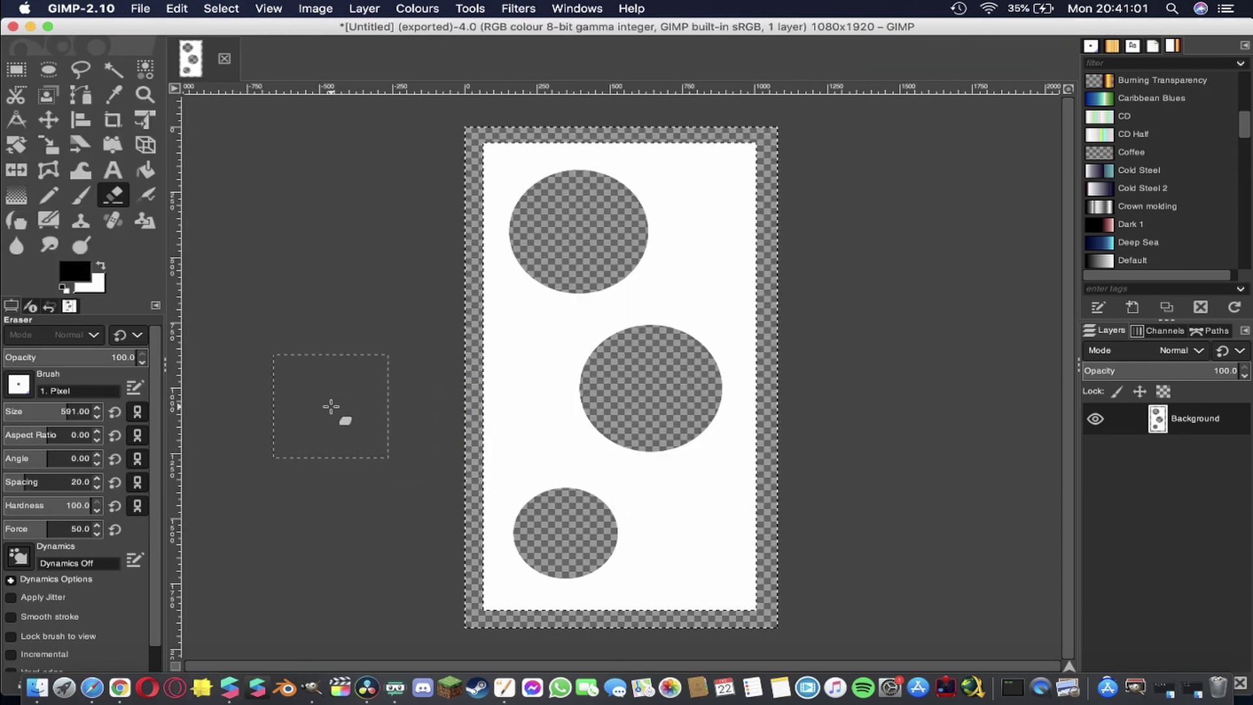
Open Untitled.png from the desktop in Preview to confirm the three oval holes, then close it.
{"action": "key", "text": "super+h"}
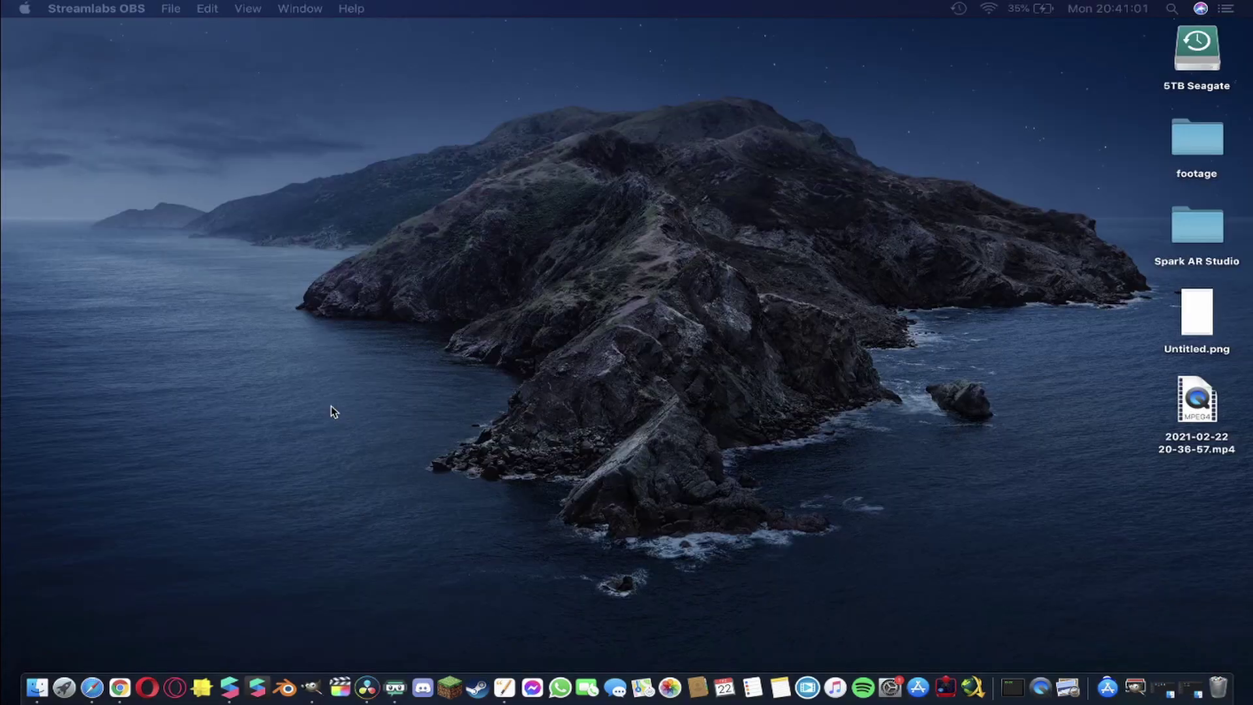
{"action": "double_click", "coordinate": [1199, 304]}
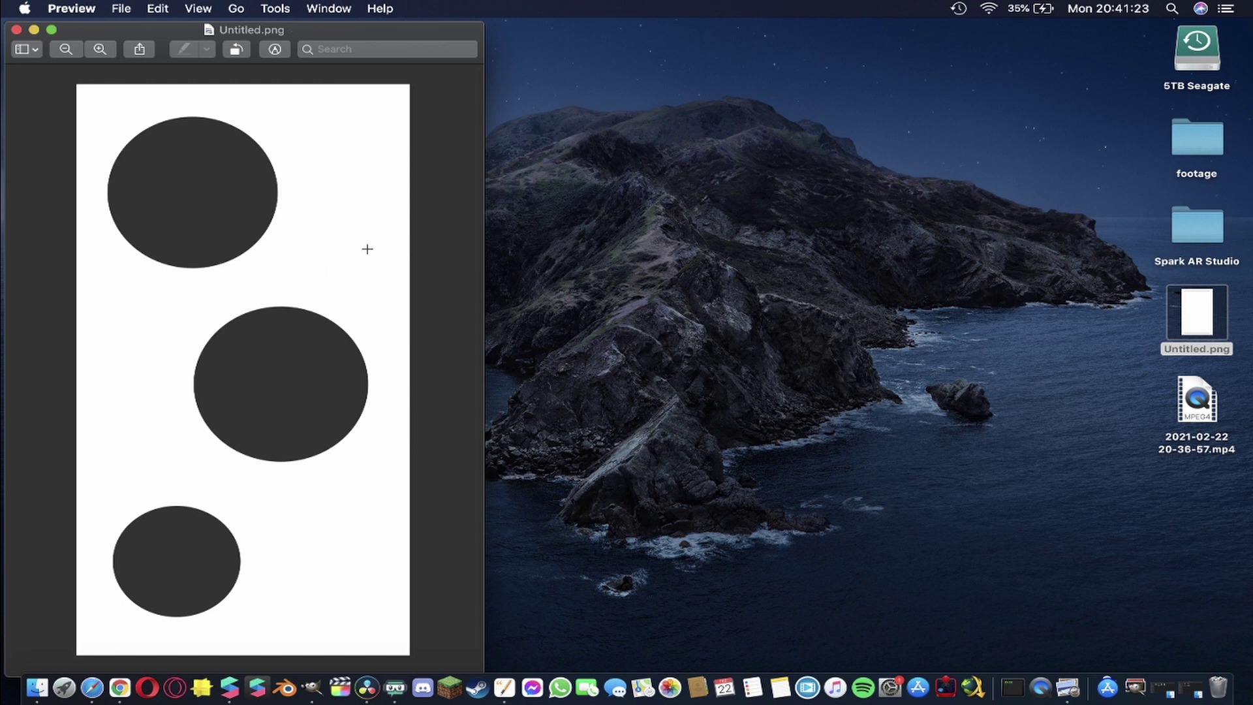
{"action": "key", "text": "super+w"}
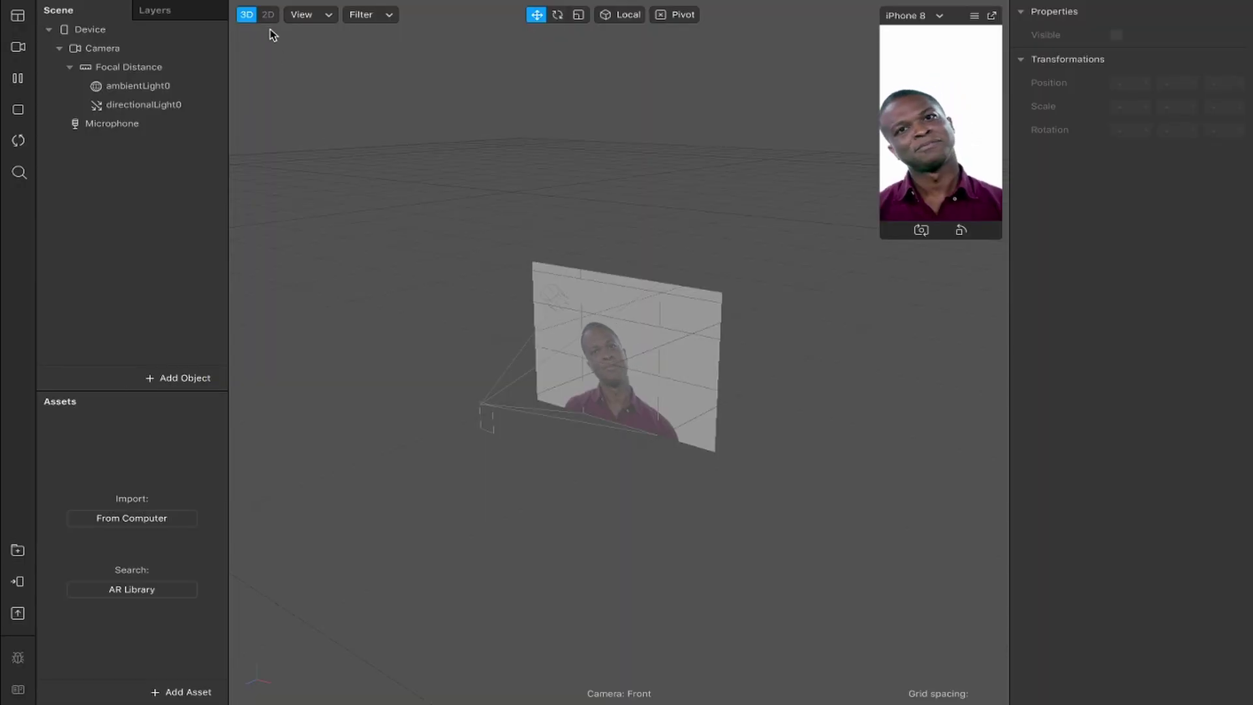
Show the Patch Editor via View > Show/Hide Patch Editor and make it taller.
{"action": "left_click", "coordinate": [271, 29]}
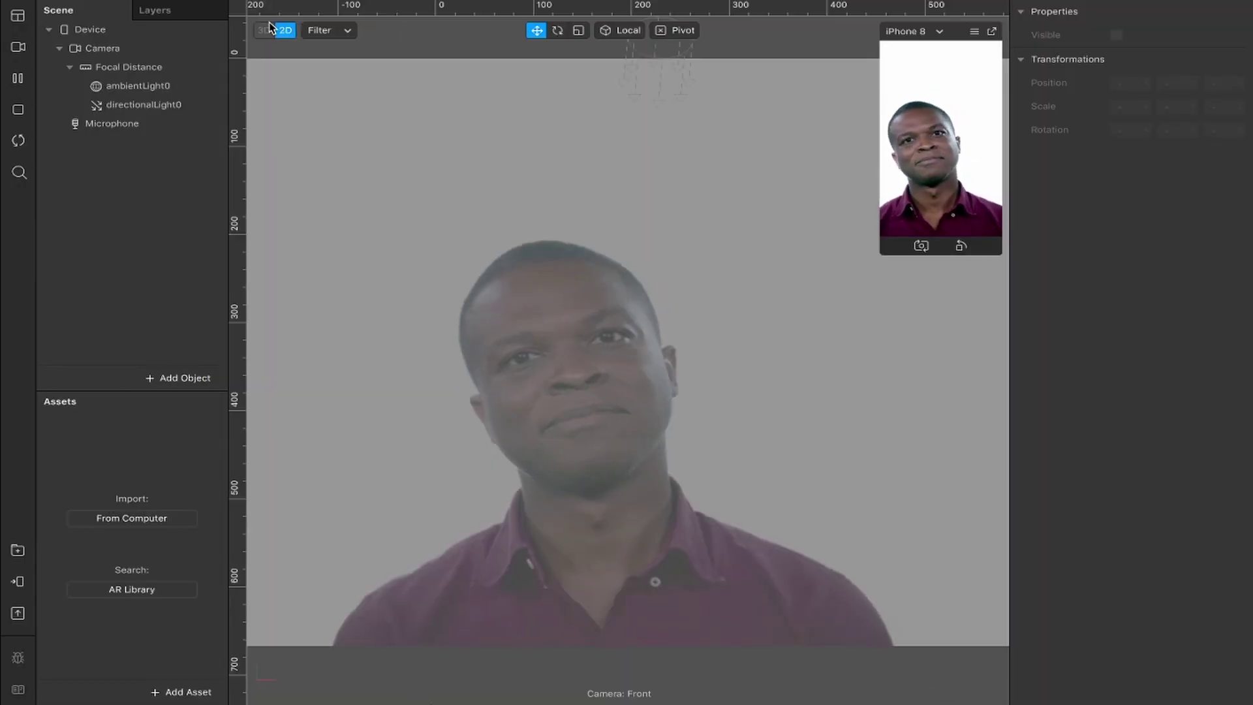
{"action": "left_click", "coordinate": [249, 8]}
{"action": "left_click", "coordinate": [310, 25]}
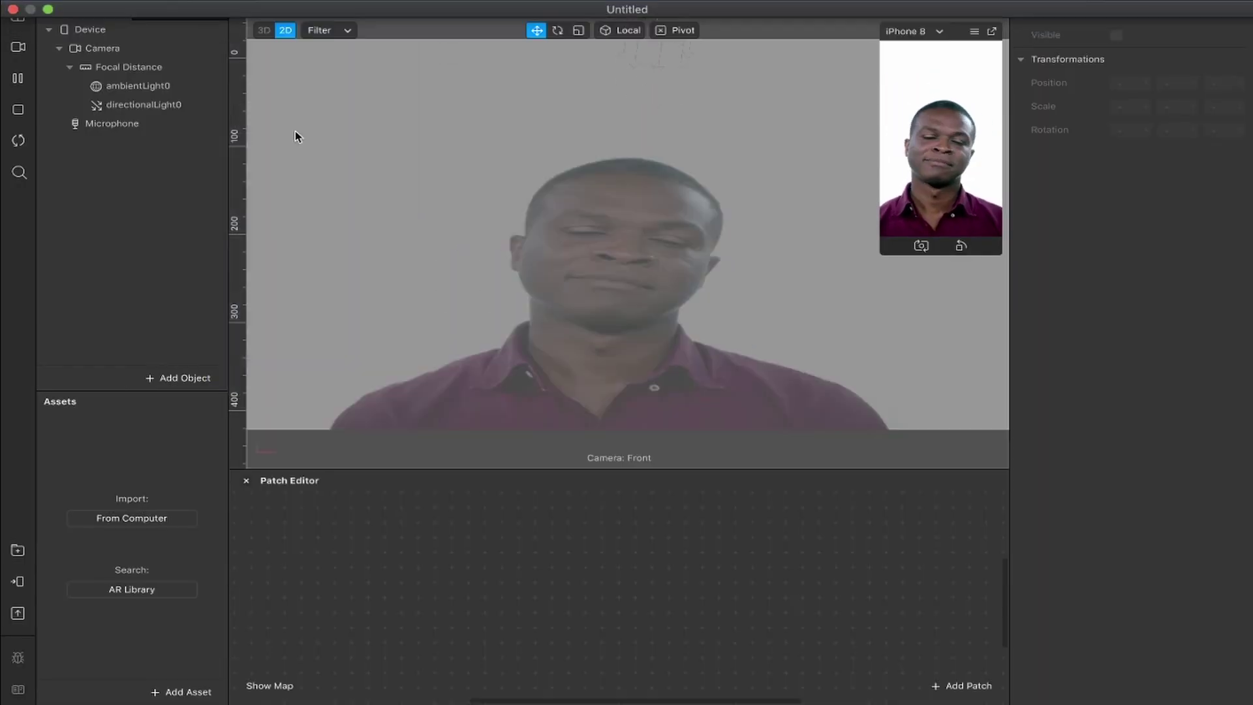
{"action": "left_click_drag", "start_coordinate": [495, 468], "coordinate": [506, 361]}
Drag Untitled.png from the desktop into the Assets panel as a texture.
{"action": "key", "text": "ctrl+Right"}
{"action": "left_click_drag", "start_coordinate": [1176, 316], "coordinate": [950, 320]}
{"action": "key", "text": "ctrl+Left"}
{"action": "left_click_drag", "start_coordinate": [845, 359], "coordinate": [130, 487]}
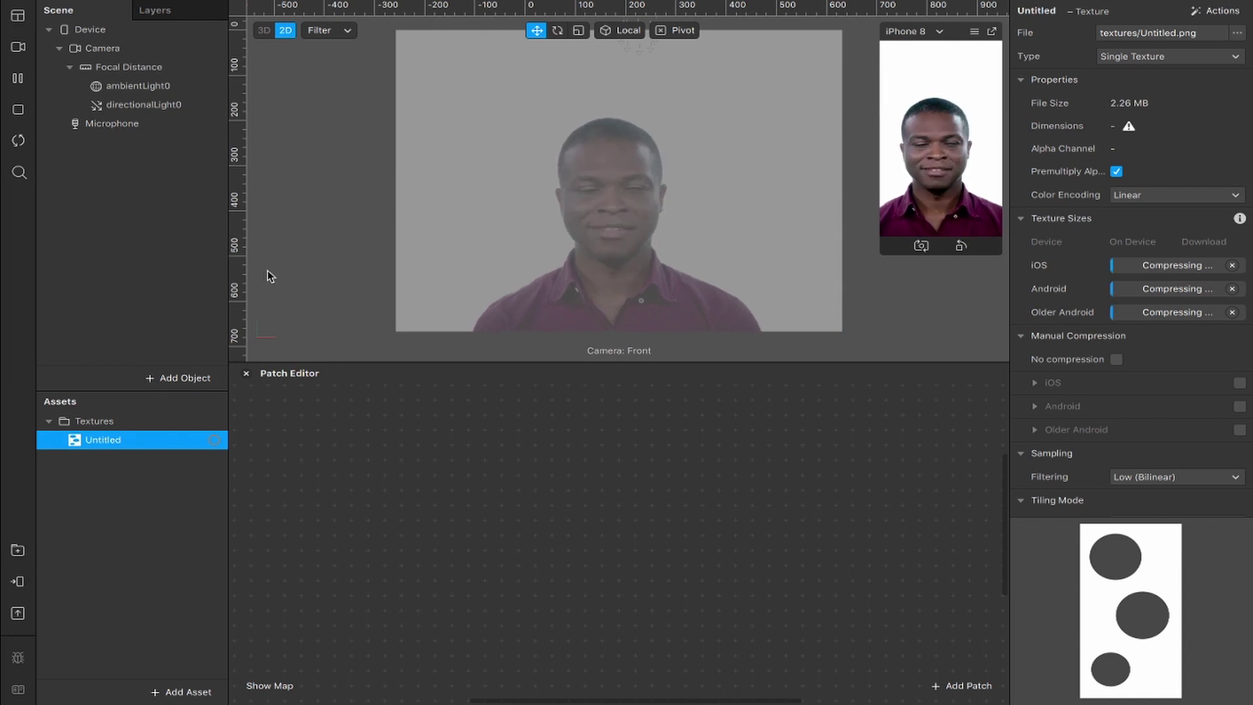
Add a rectangle in a new canvas with Relative width and height.
{"action": "right_click", "coordinate": [132, 213]}
{"action": "mouse_move", "coordinate": [158, 222]}
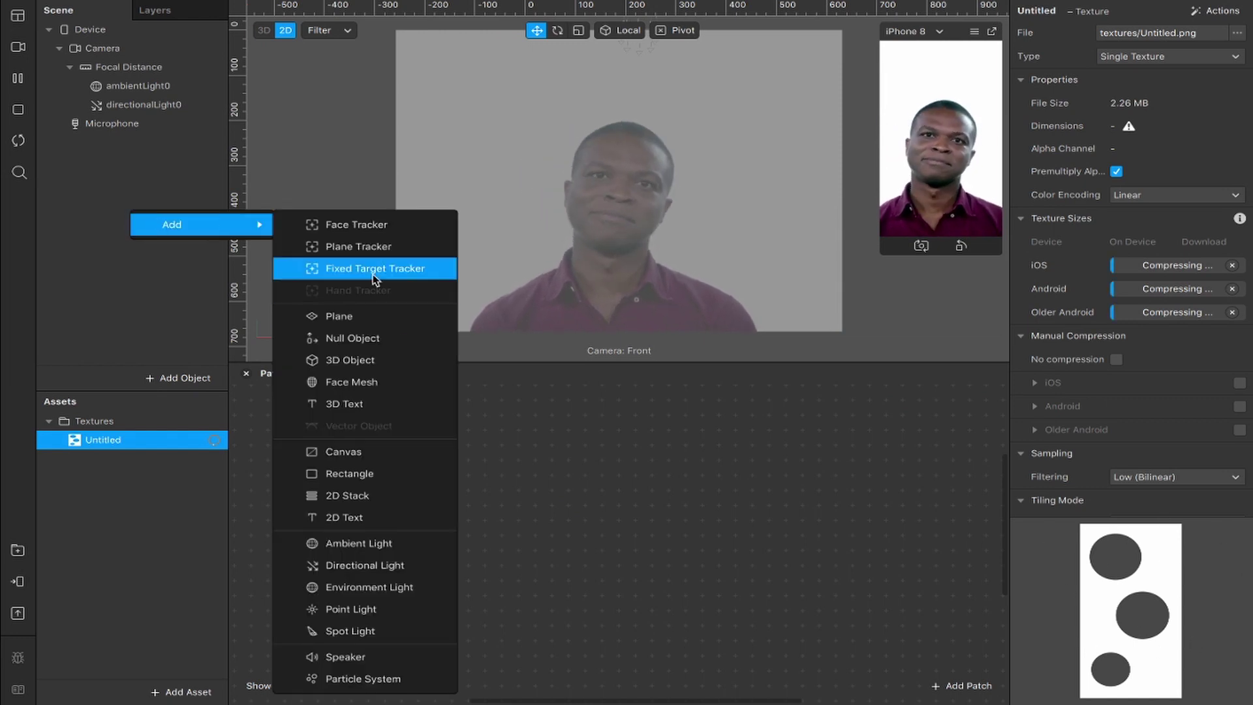
{"action": "left_click", "coordinate": [342, 480]}
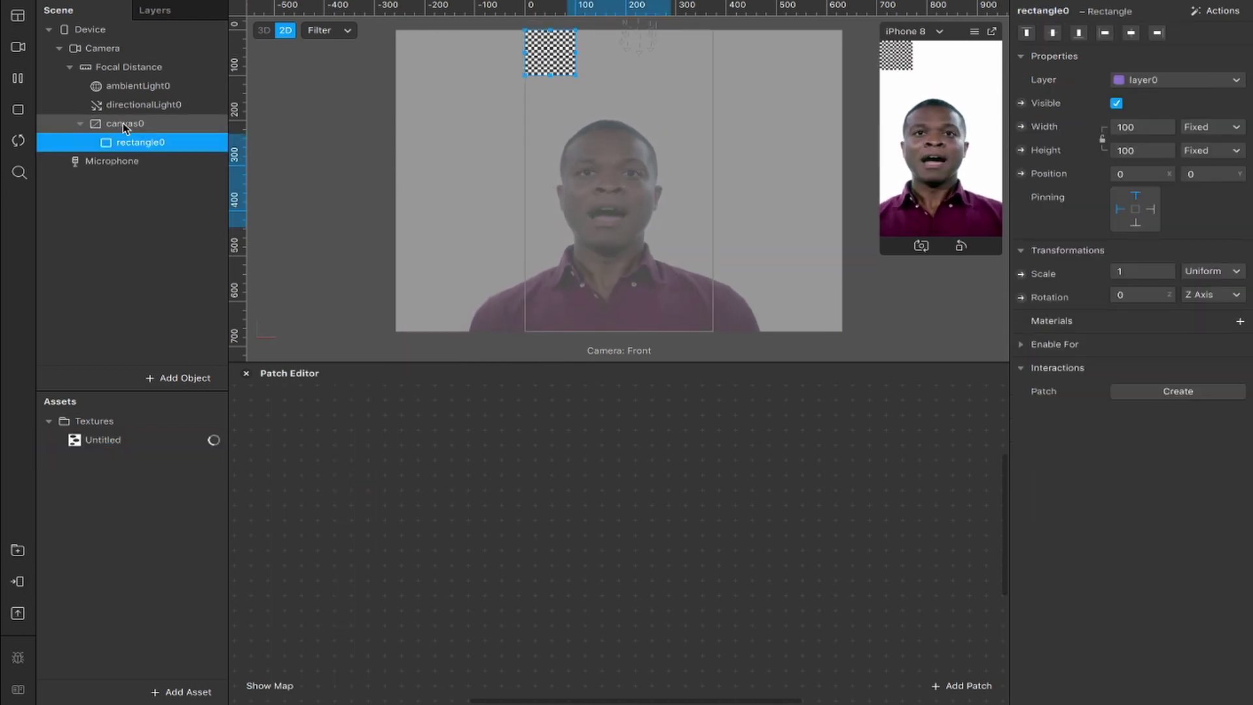
{"action": "left_click", "coordinate": [1210, 127]}
{"action": "left_click", "coordinate": [1138, 149]}
{"action": "left_click", "coordinate": [1210, 150]}
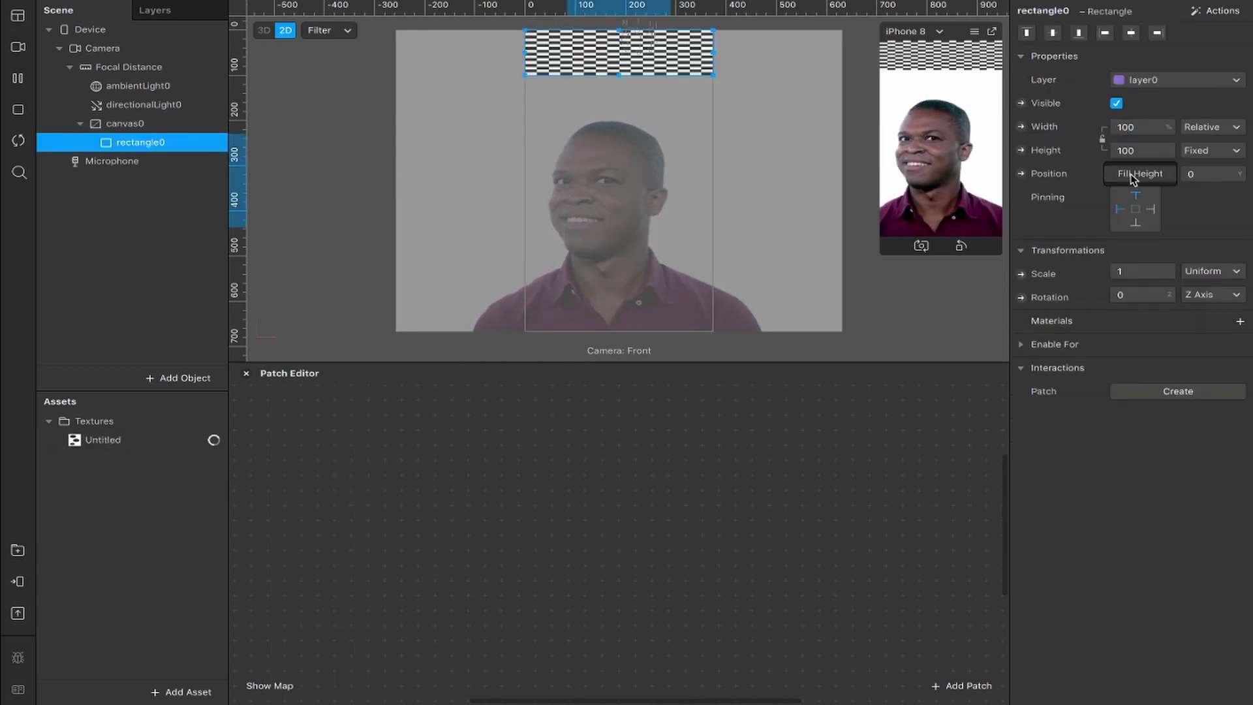
{"action": "left_click", "coordinate": [1132, 173]}
Give the rectangle a new material0 using the Flat shader.
{"action": "left_click", "coordinate": [1239, 322]}
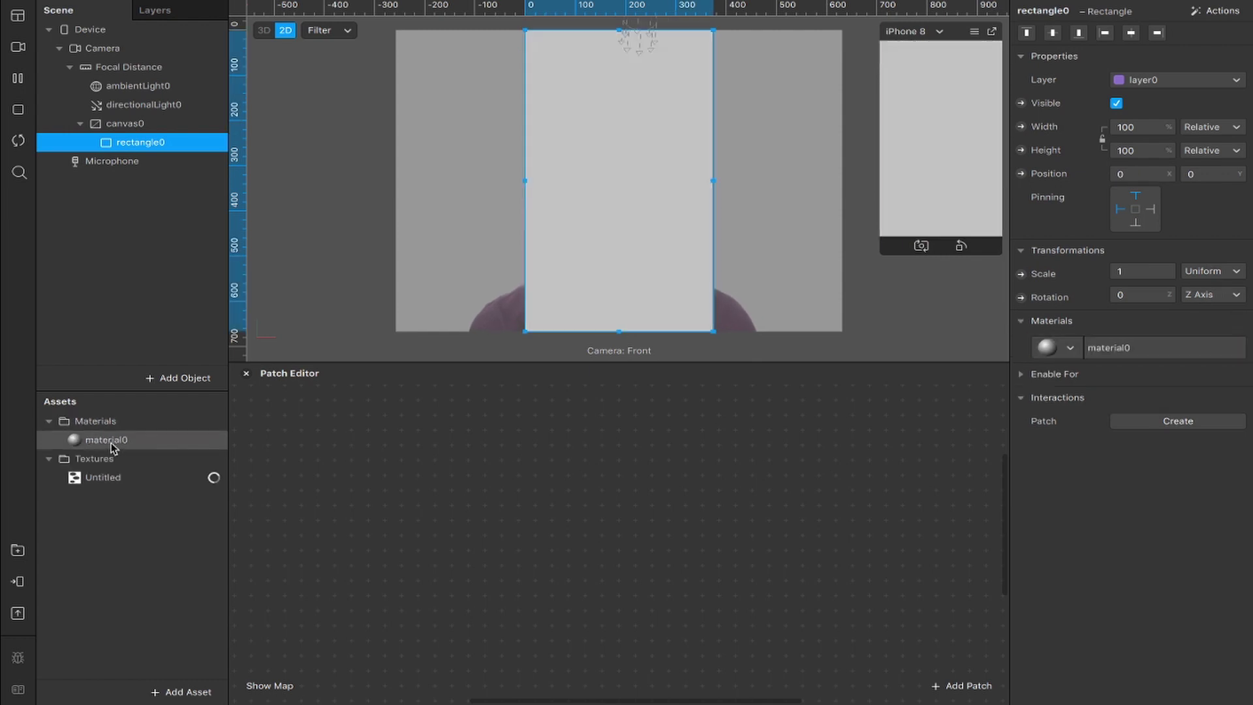
{"action": "left_click", "coordinate": [119, 442]}
{"action": "left_click", "coordinate": [1200, 33]}
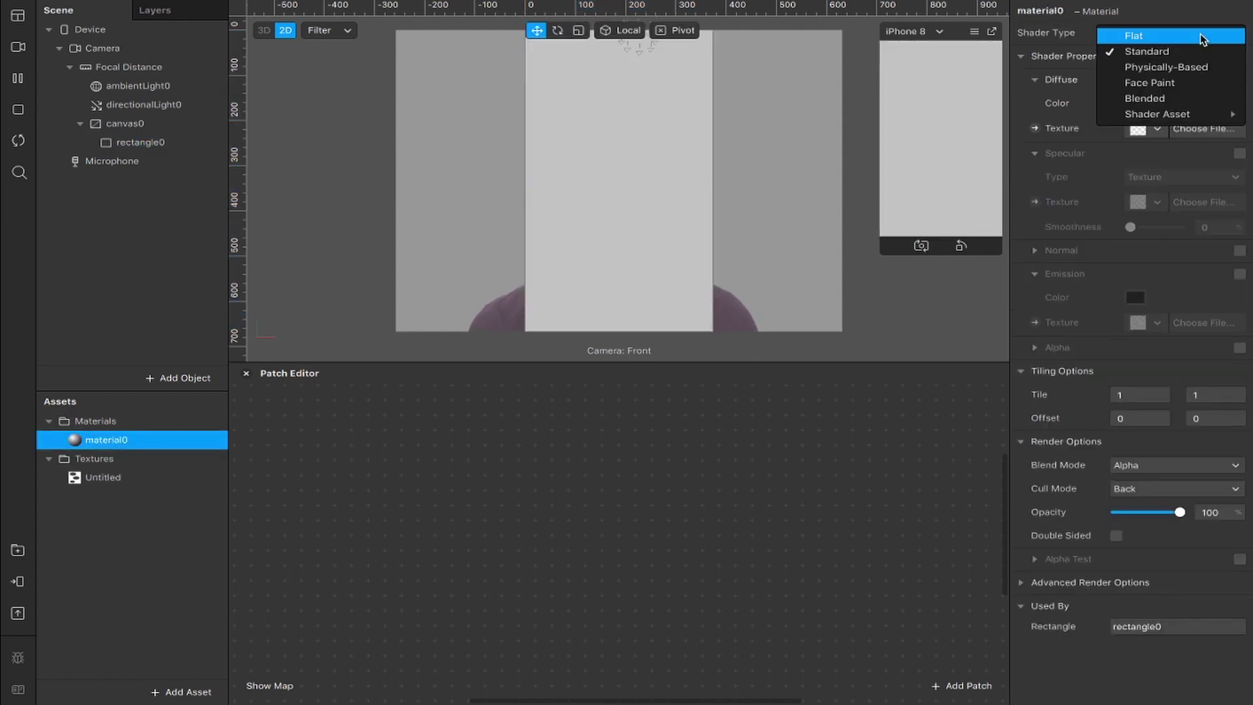
{"action": "left_click", "coordinate": [1153, 37]}
Extract the camera feed as cameraTexture0, use it as material0's diffuse texture, and enable alpha.
{"action": "left_click", "coordinate": [91, 48]}
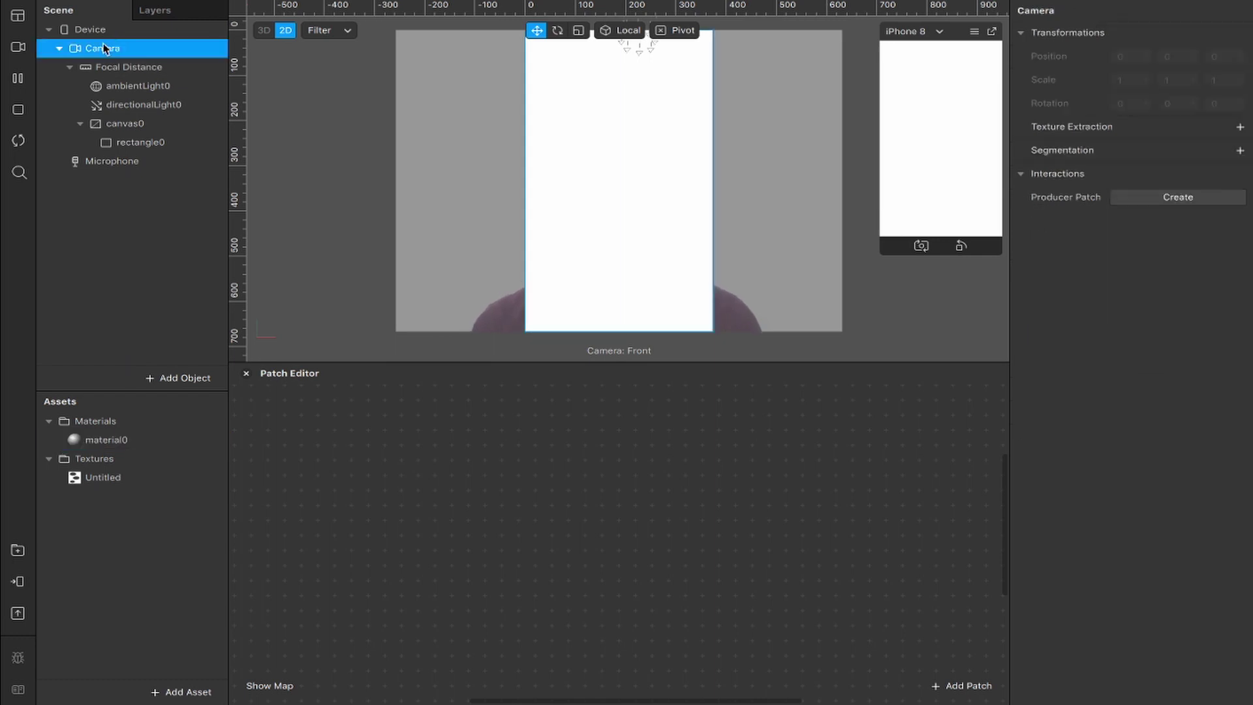
{"action": "left_click", "coordinate": [1239, 127]}
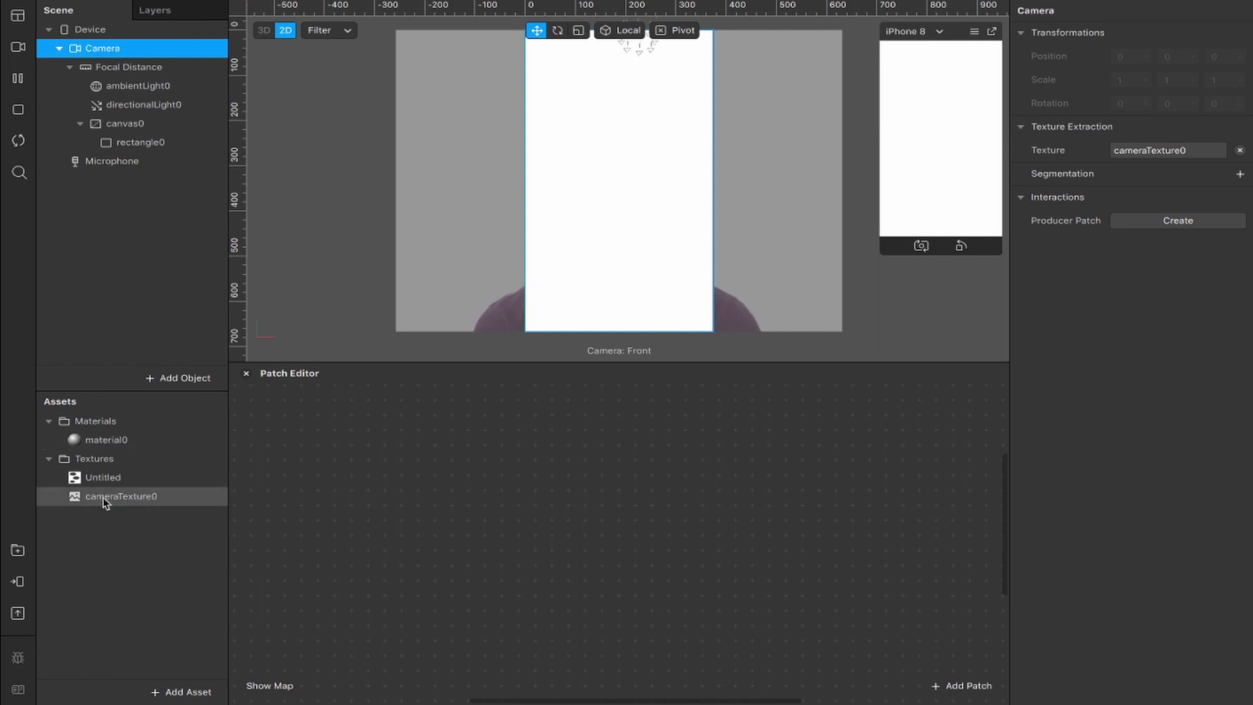
{"action": "double_click", "coordinate": [101, 440]}
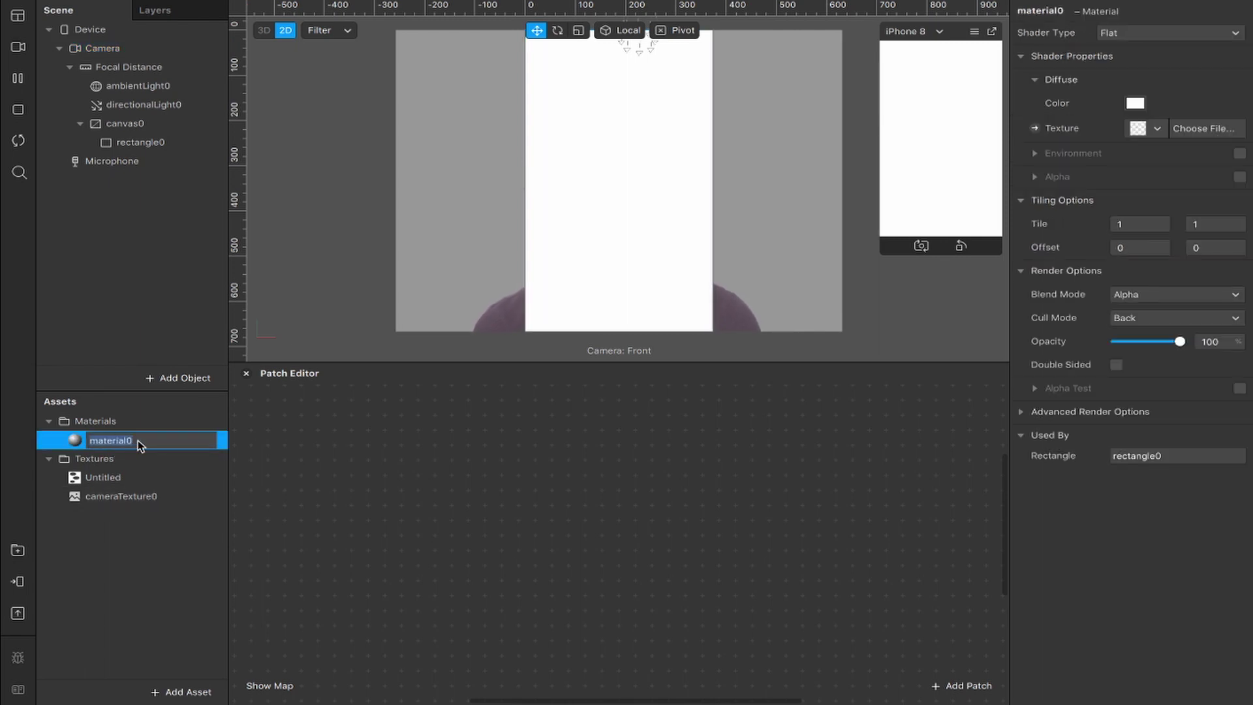
{"action": "left_click", "coordinate": [1159, 129]}
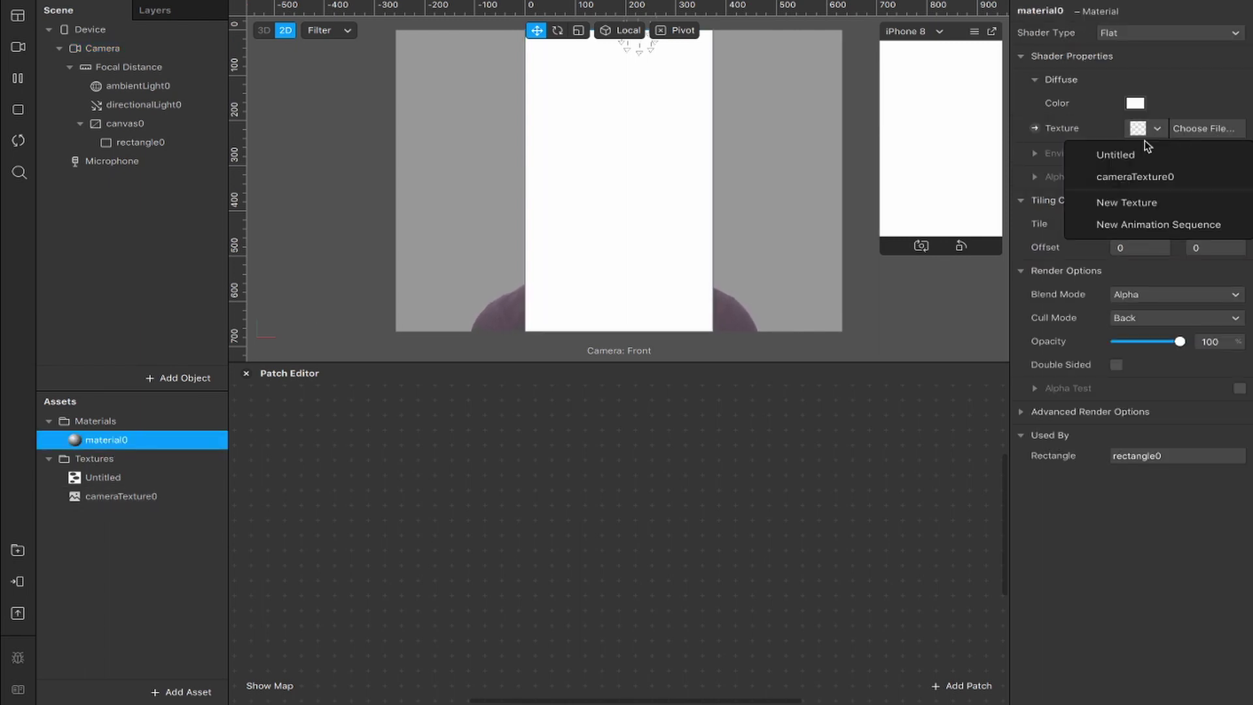
{"action": "left_click", "coordinate": [1118, 176]}
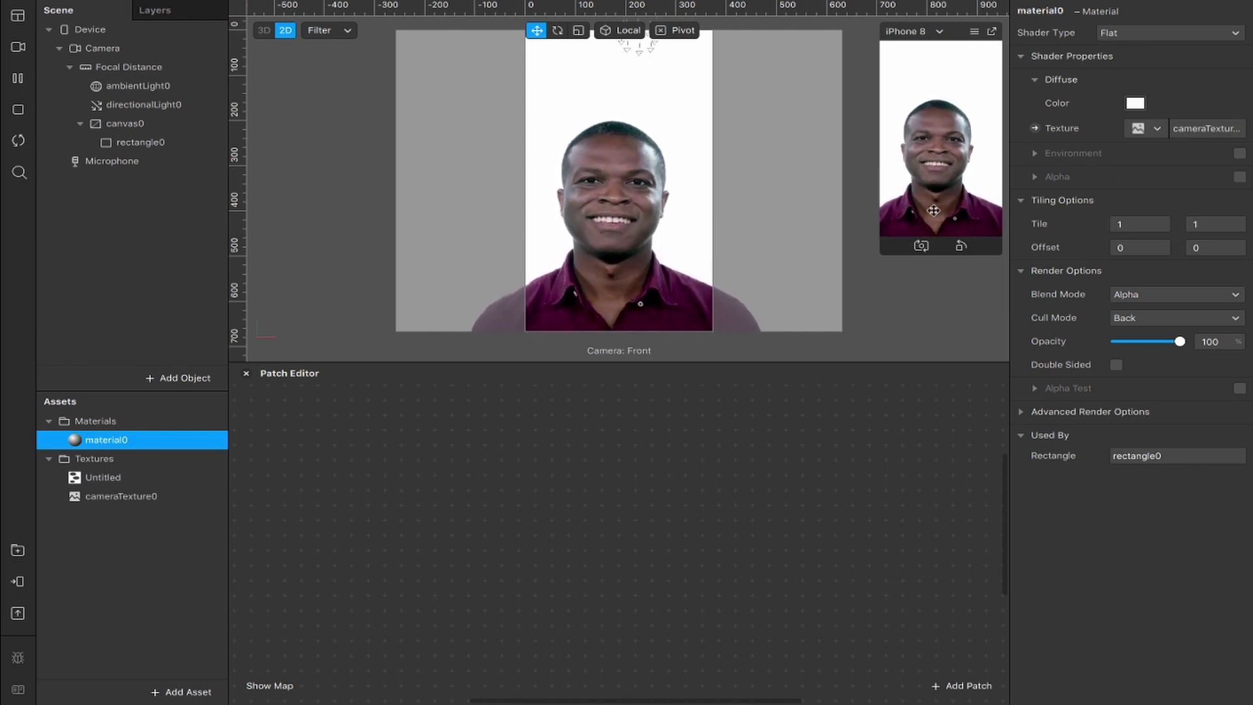
{"action": "left_click", "coordinate": [146, 143]}
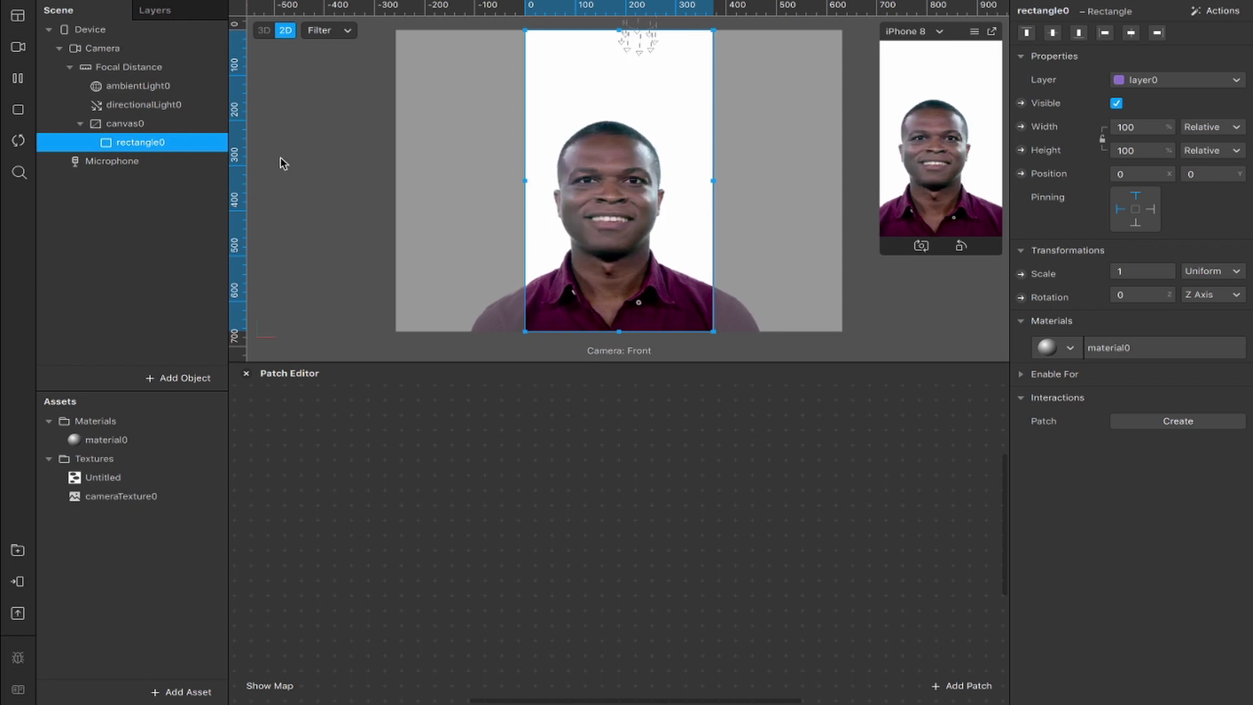
{"action": "double_click", "coordinate": [195, 439]}
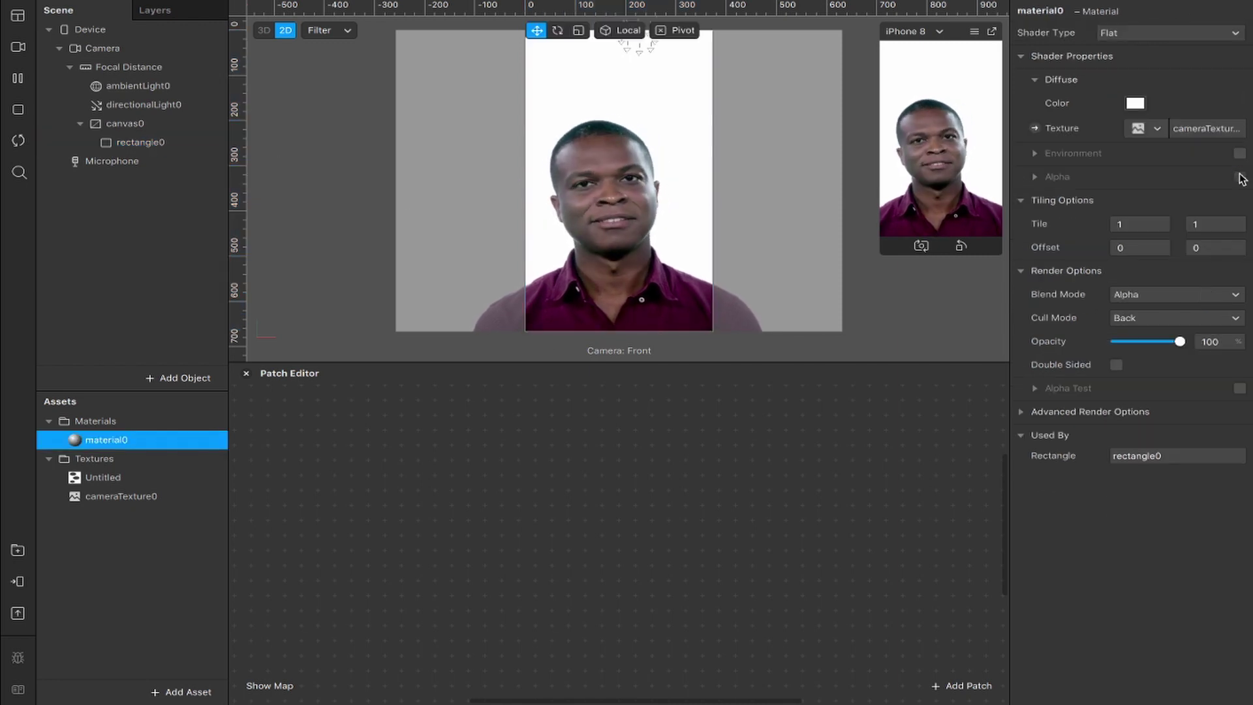
{"action": "left_click", "coordinate": [1240, 177]}
Set Untitled as material0's alpha texture and tint its diffuse colour Aqua.
{"action": "left_click", "coordinate": [1143, 226]}
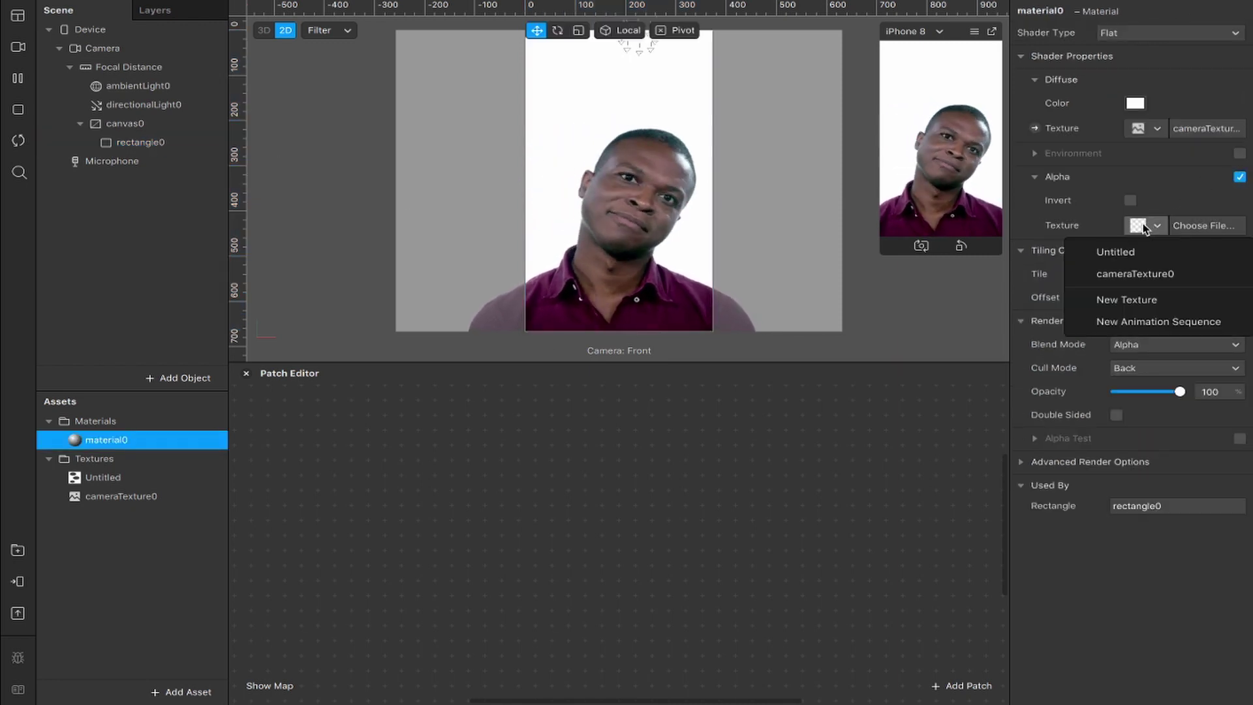
{"action": "left_click", "coordinate": [1120, 256]}
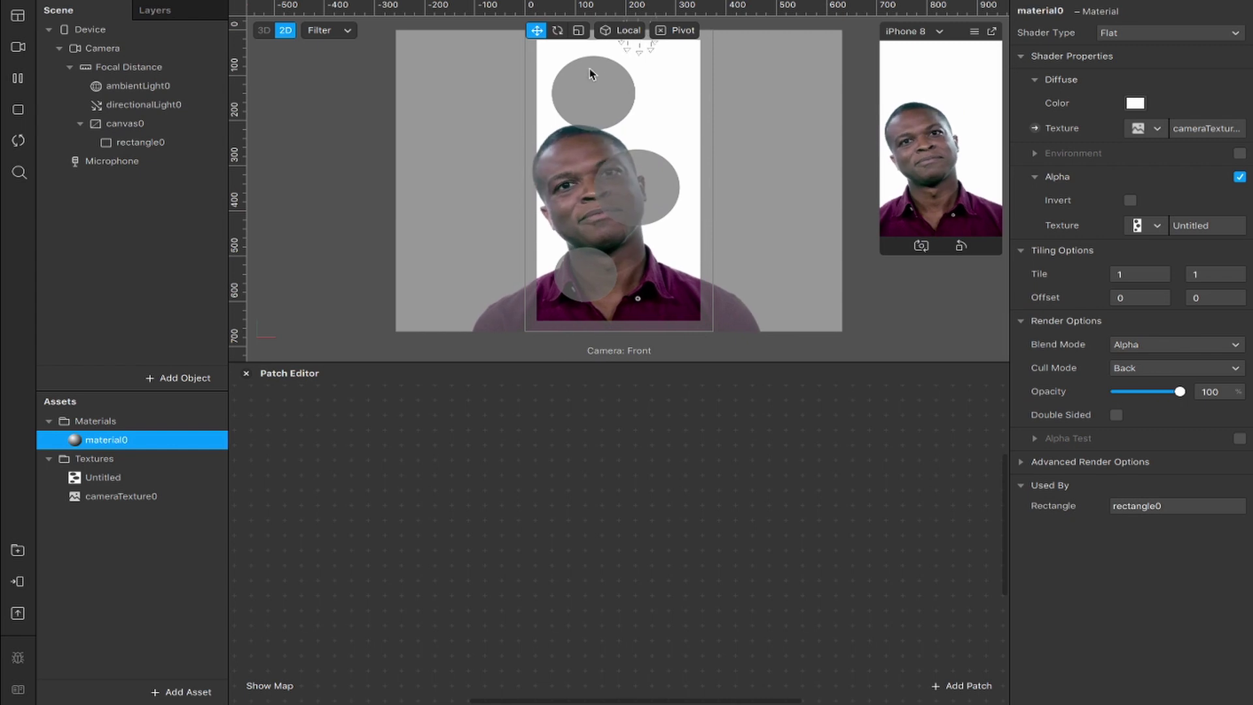
{"action": "left_click", "coordinate": [1134, 102]}
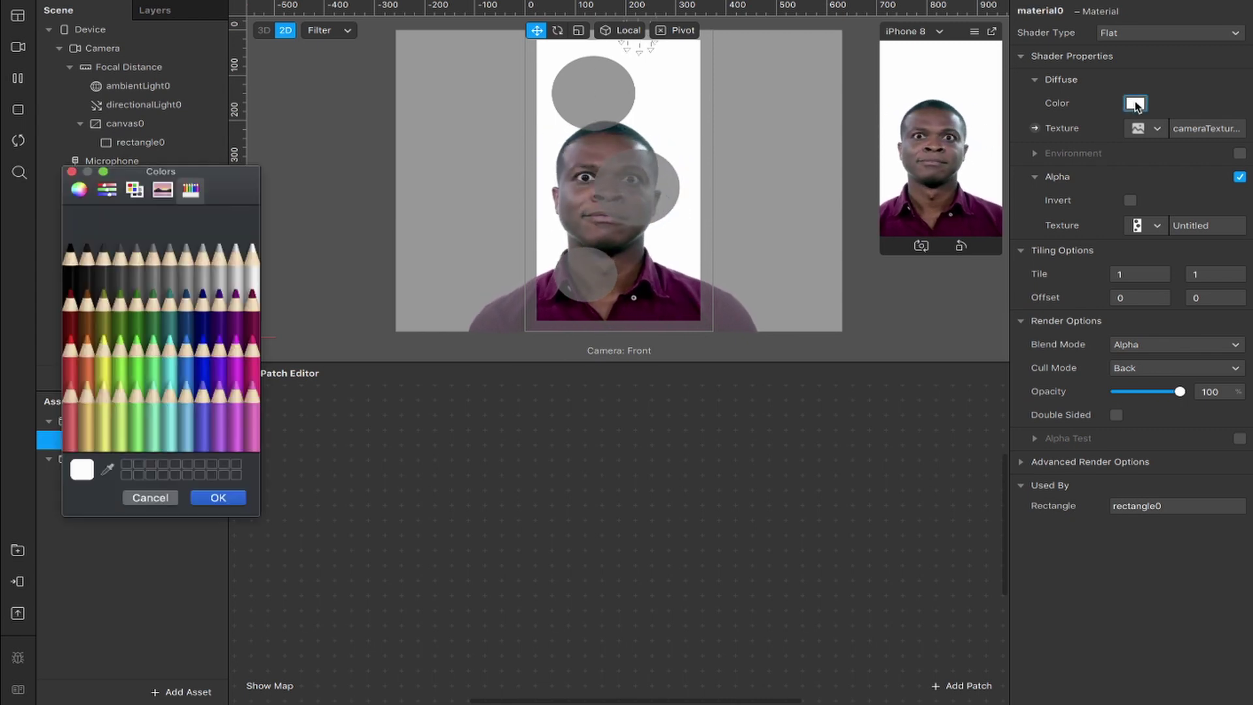
{"action": "left_click", "coordinate": [186, 356]}
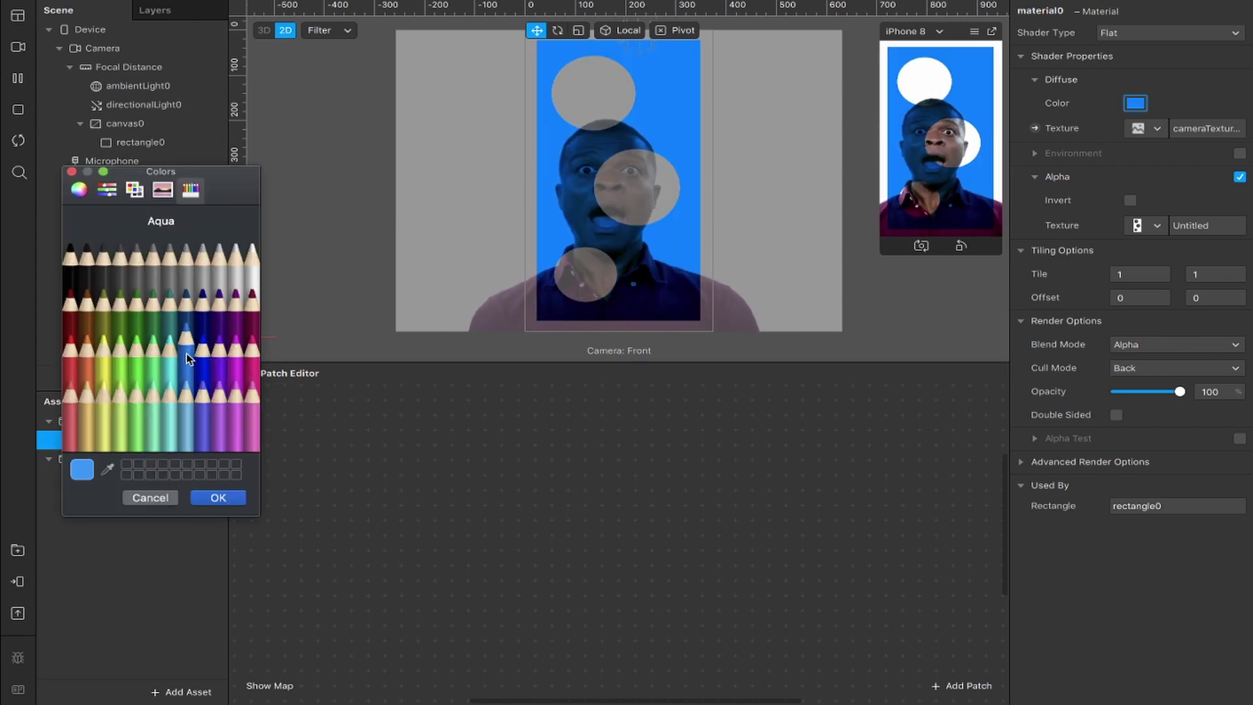
{"action": "left_click", "coordinate": [212, 498]}
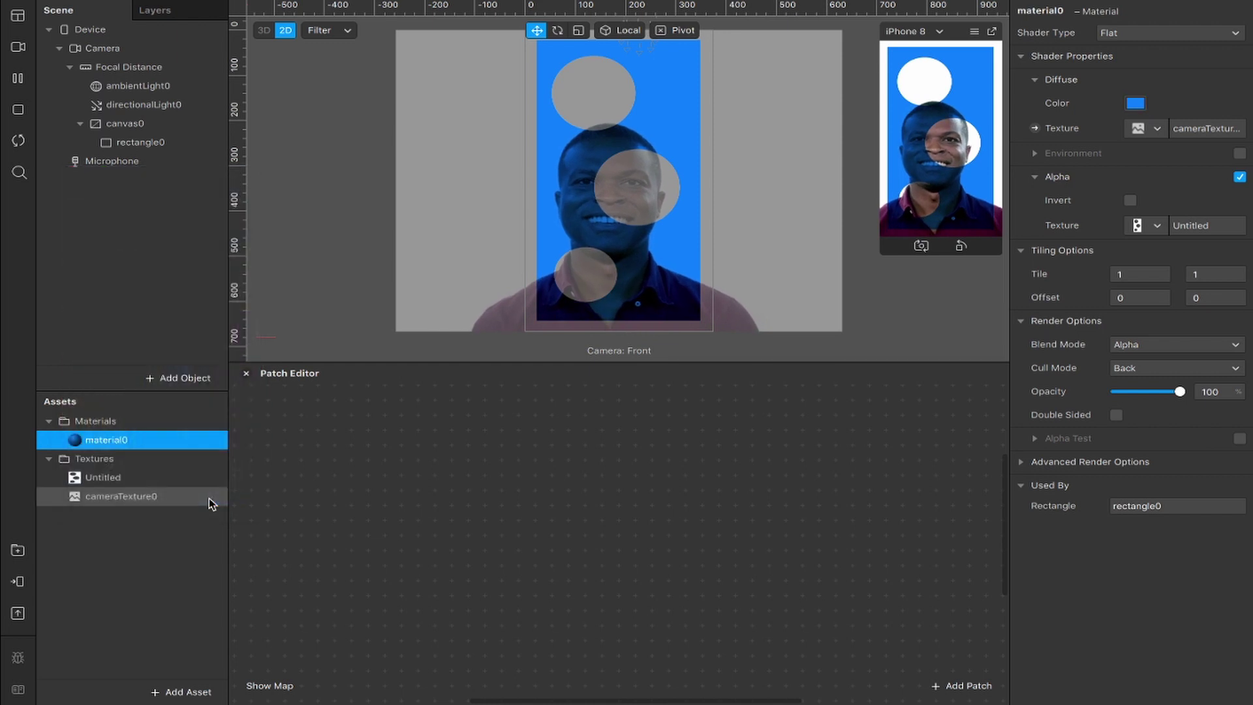
Toggle the alpha Invert option on and back off, enlarging the simulator preview.
{"action": "left_click", "coordinate": [1131, 202]}
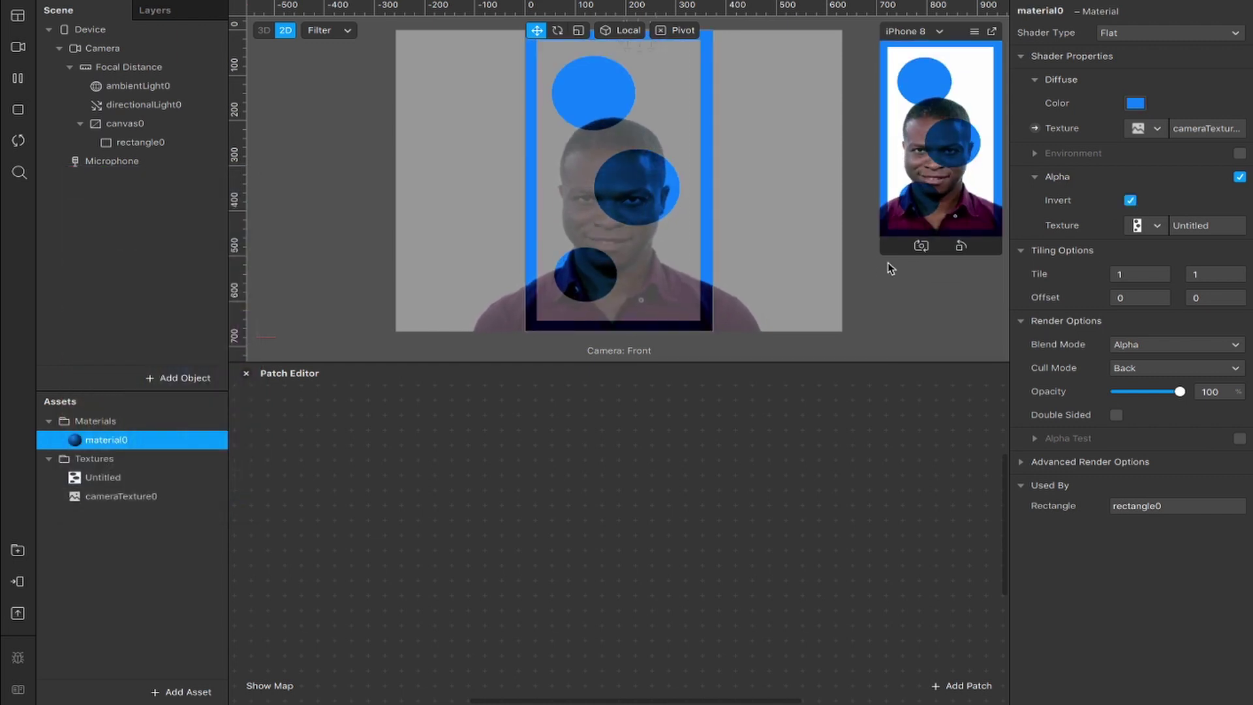
{"action": "left_click_drag", "start_coordinate": [887, 254], "coordinate": [652, 601]}
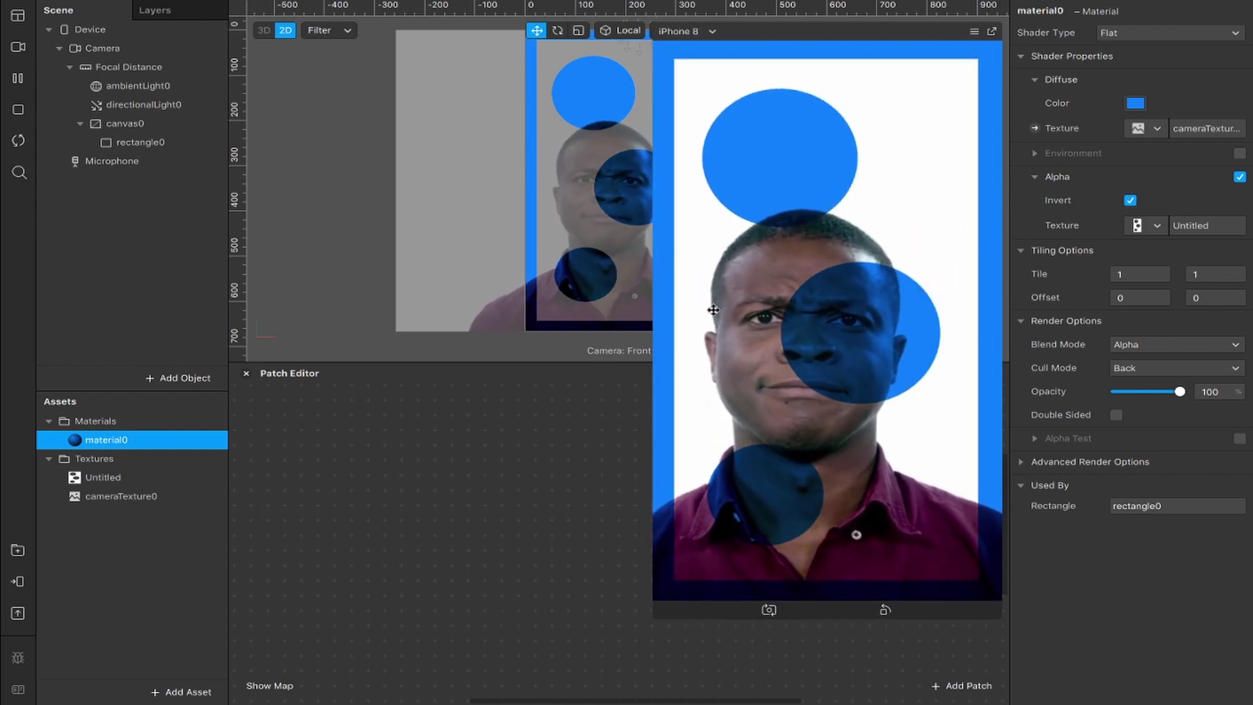
{"action": "left_click", "coordinate": [1129, 201]}
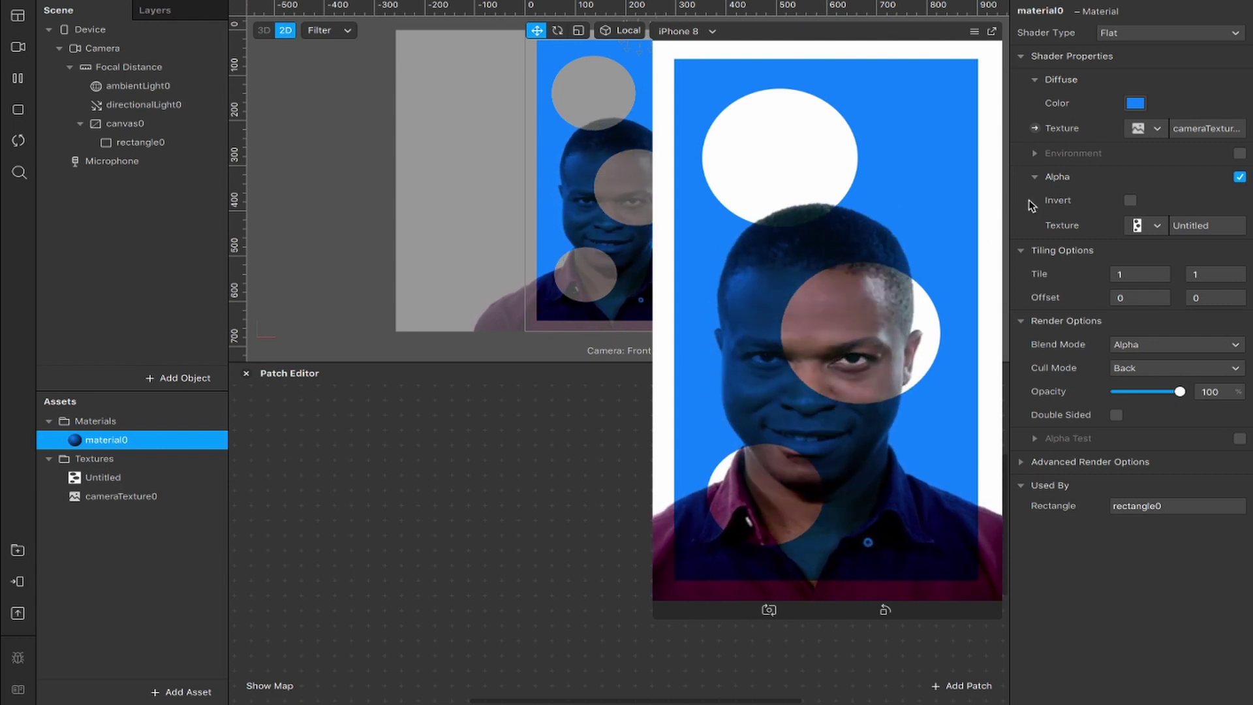
Search the AR Library patch assets for 'cycle', import Color Cycle, and place it in the Patch Editor.
{"action": "left_click", "coordinate": [17, 550]}
{"action": "left_click", "coordinate": [282, 280]}
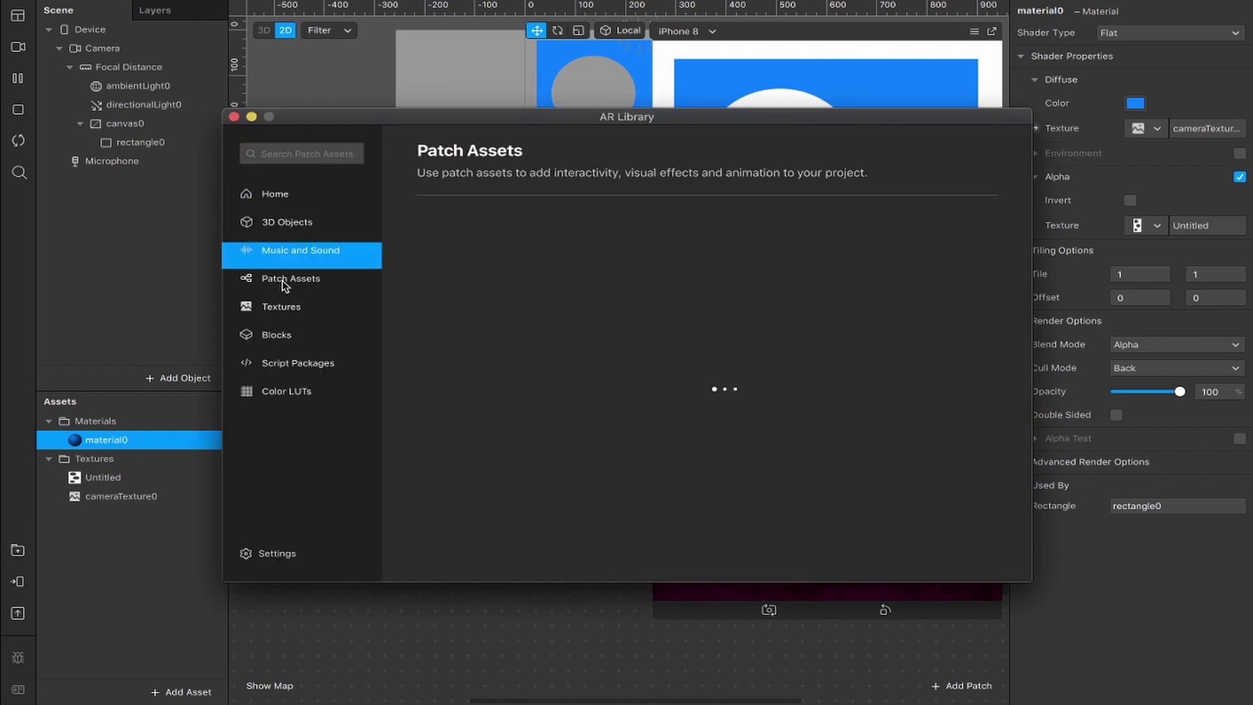
{"action": "left_click", "coordinate": [312, 153]}
{"action": "type", "text": "cycle"}
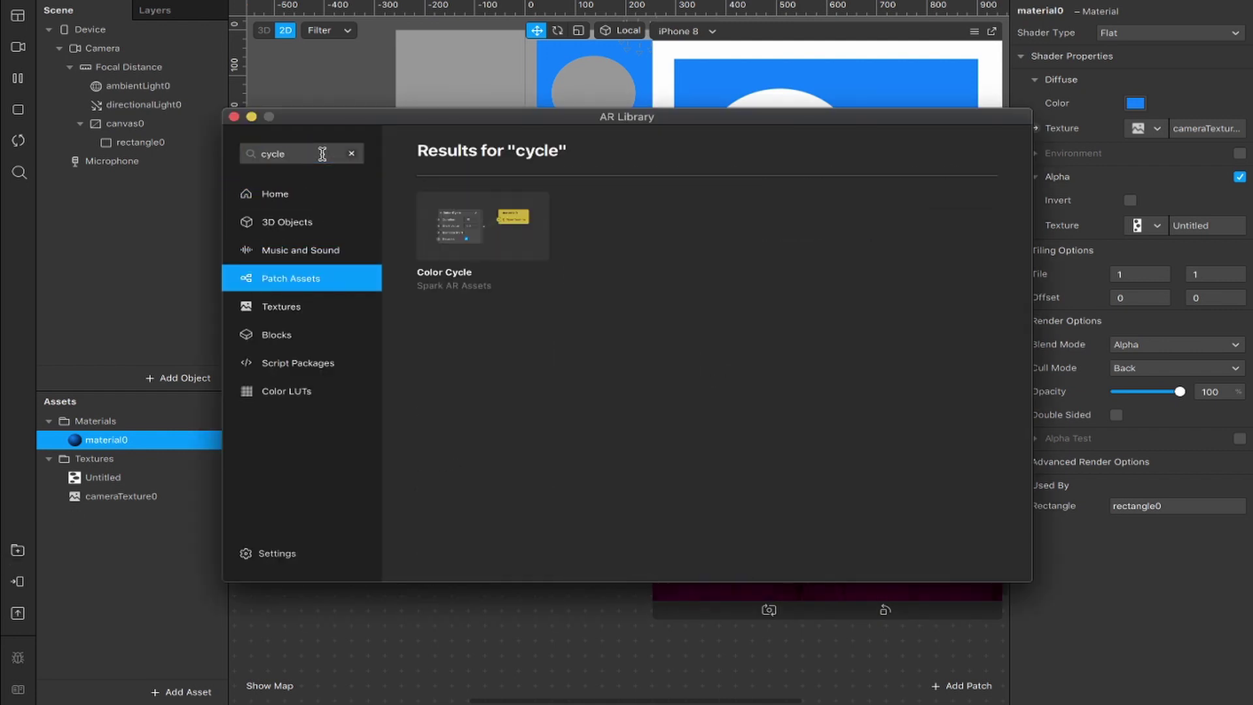
{"action": "left_click", "coordinate": [494, 222]}
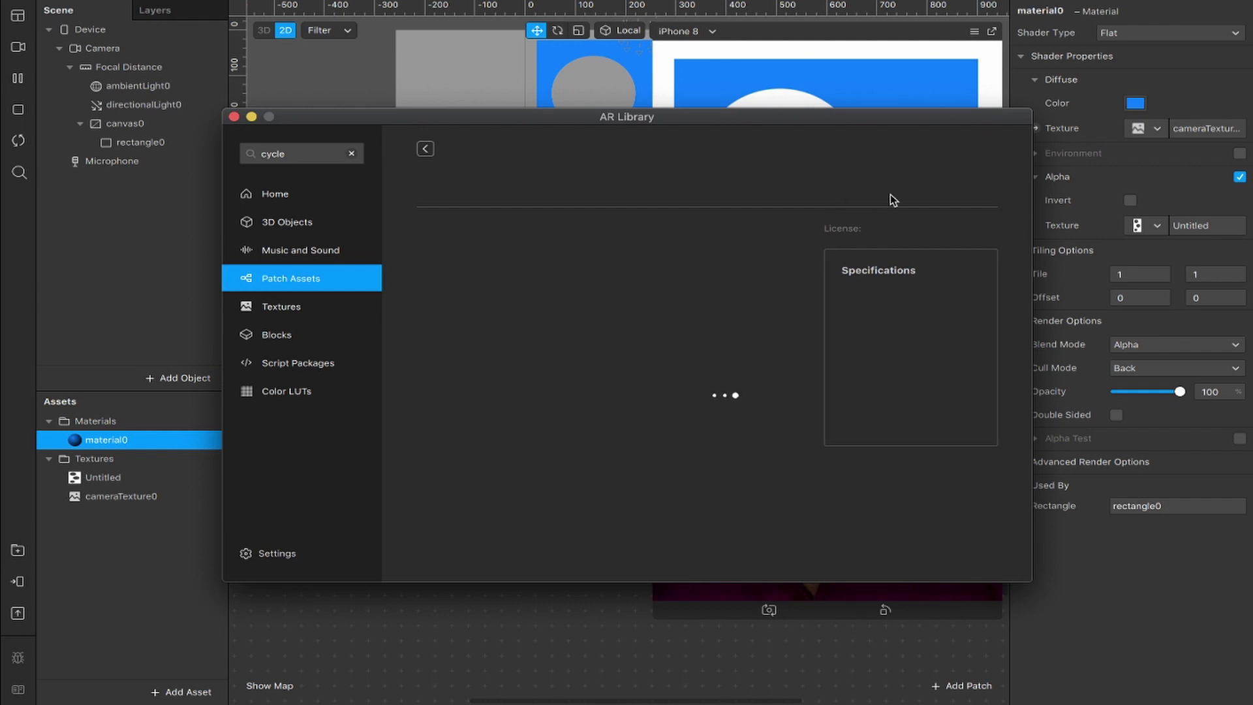
{"action": "left_click", "coordinate": [941, 186]}
{"action": "left_click", "coordinate": [911, 195]}
{"action": "left_click", "coordinate": [234, 117]}
{"action": "left_click_drag", "start_coordinate": [114, 533], "coordinate": [413, 528]}
Set material0's diffuse colour to white.
{"action": "left_click", "coordinate": [104, 440]}
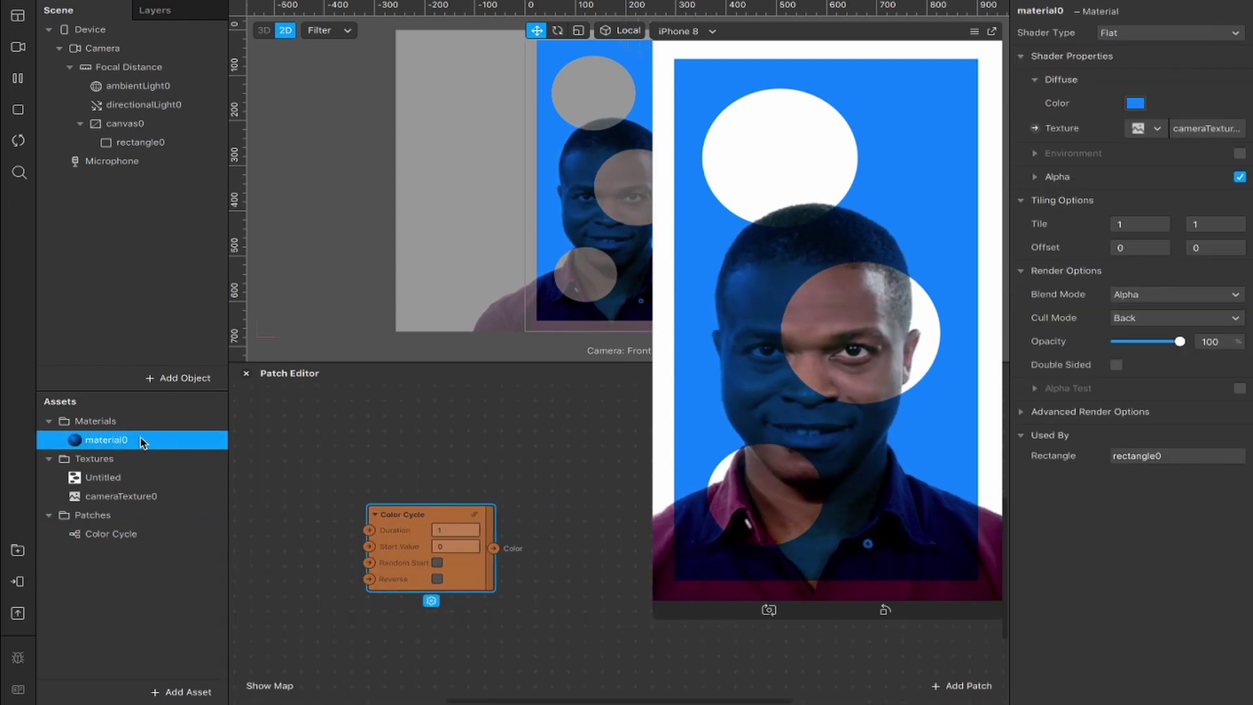
{"action": "left_click", "coordinate": [1134, 104]}
{"action": "left_click", "coordinate": [252, 261]}
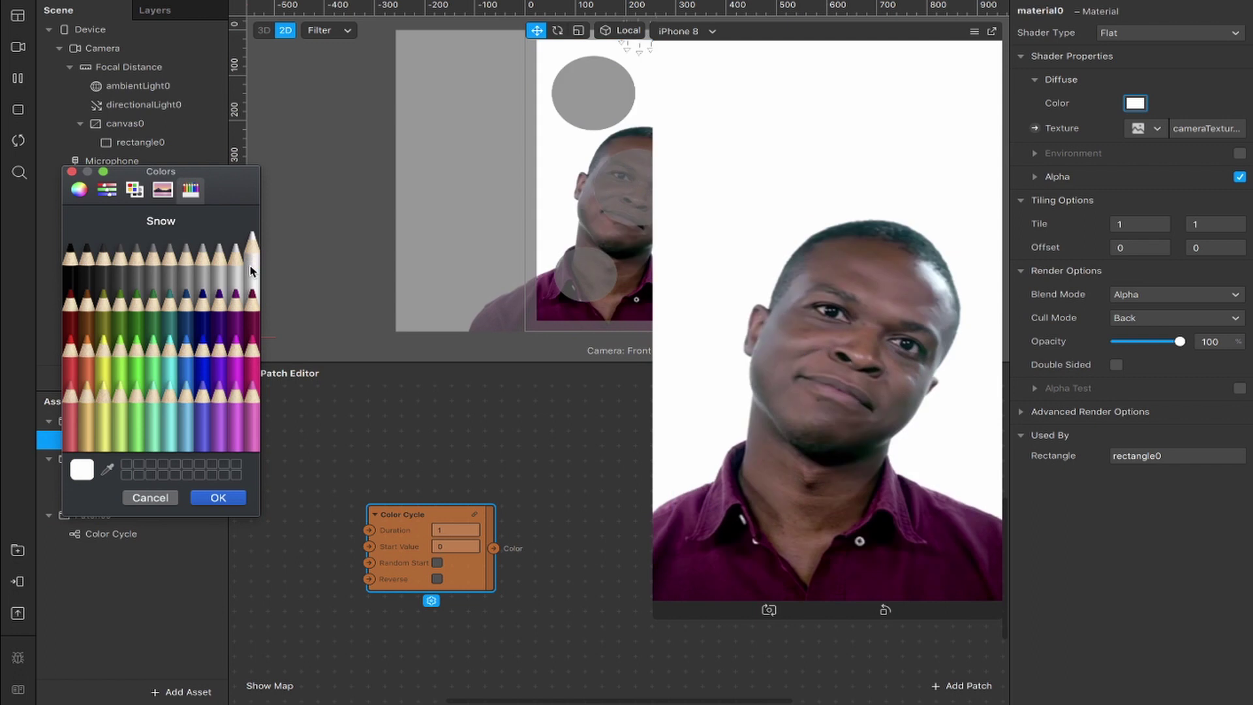
{"action": "left_click", "coordinate": [218, 498]}
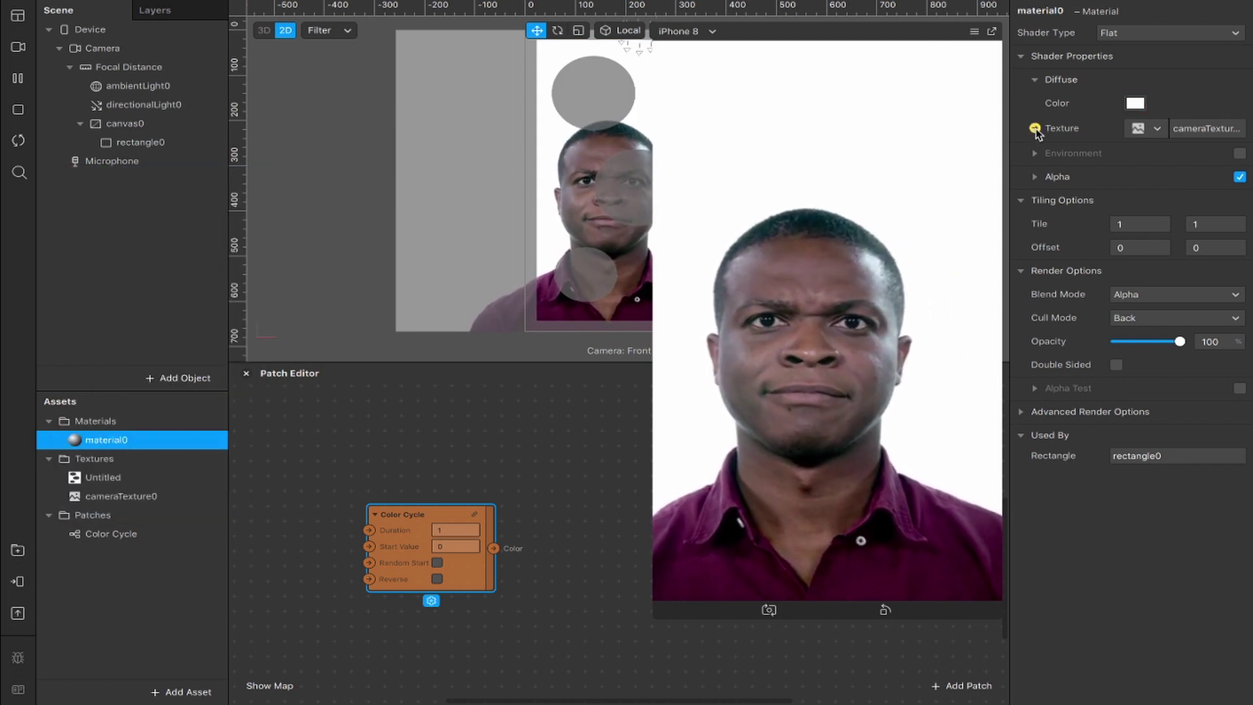
Connect Color Cycle to material0's diffuse texture patch and set its duration to 7.5.
{"action": "left_click", "coordinate": [1034, 129]}
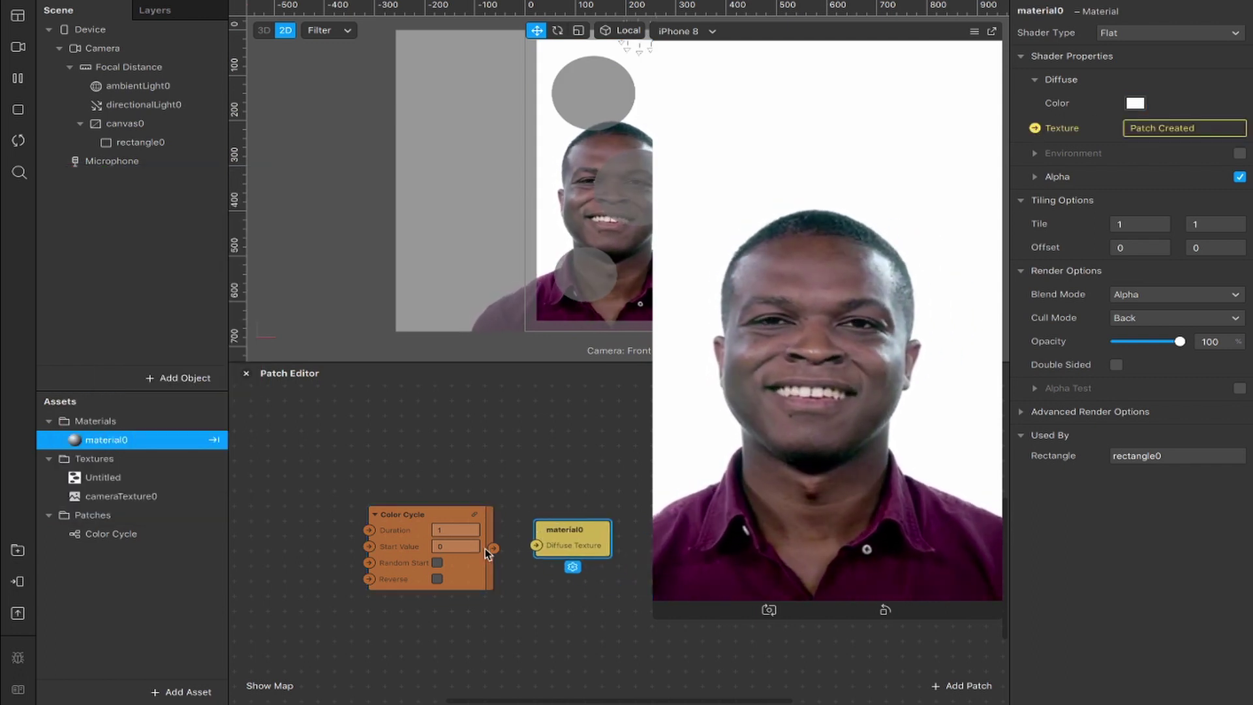
{"action": "left_click_drag", "start_coordinate": [486, 550], "coordinate": [536, 546]}
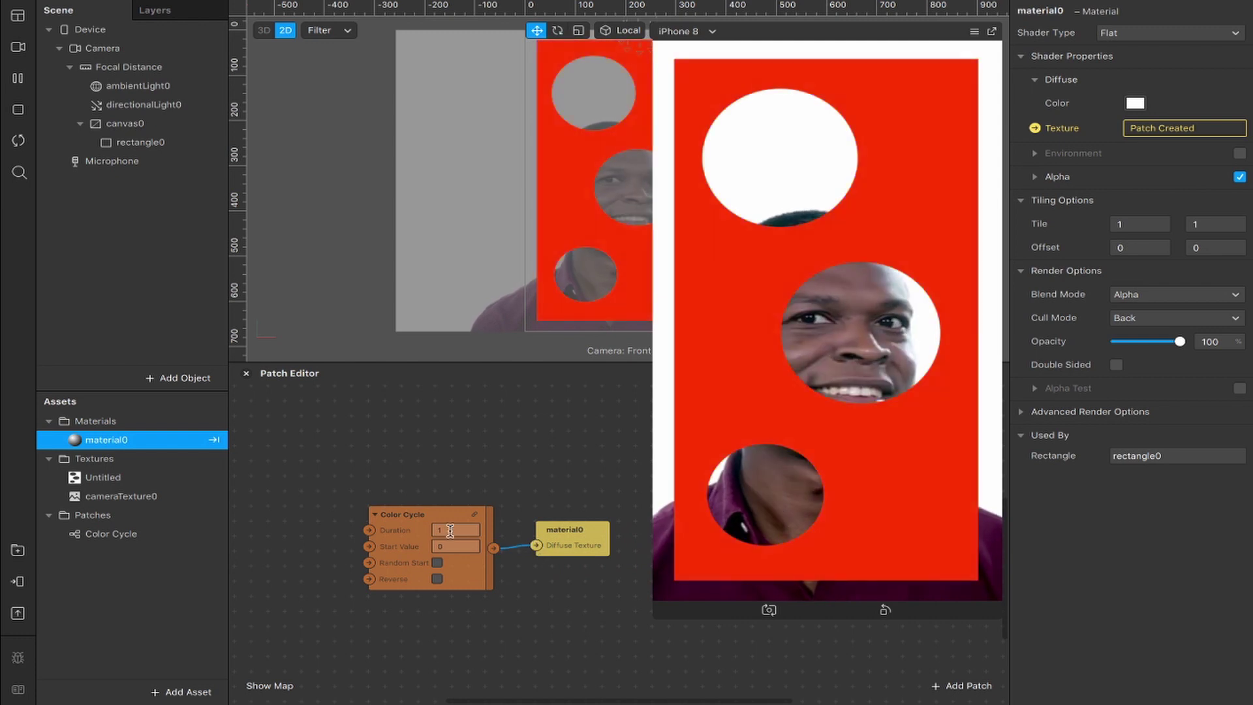
{"action": "left_click", "coordinate": [369, 522]}
{"action": "type", "text": "7.5"}
{"action": "key", "text": "Return"}
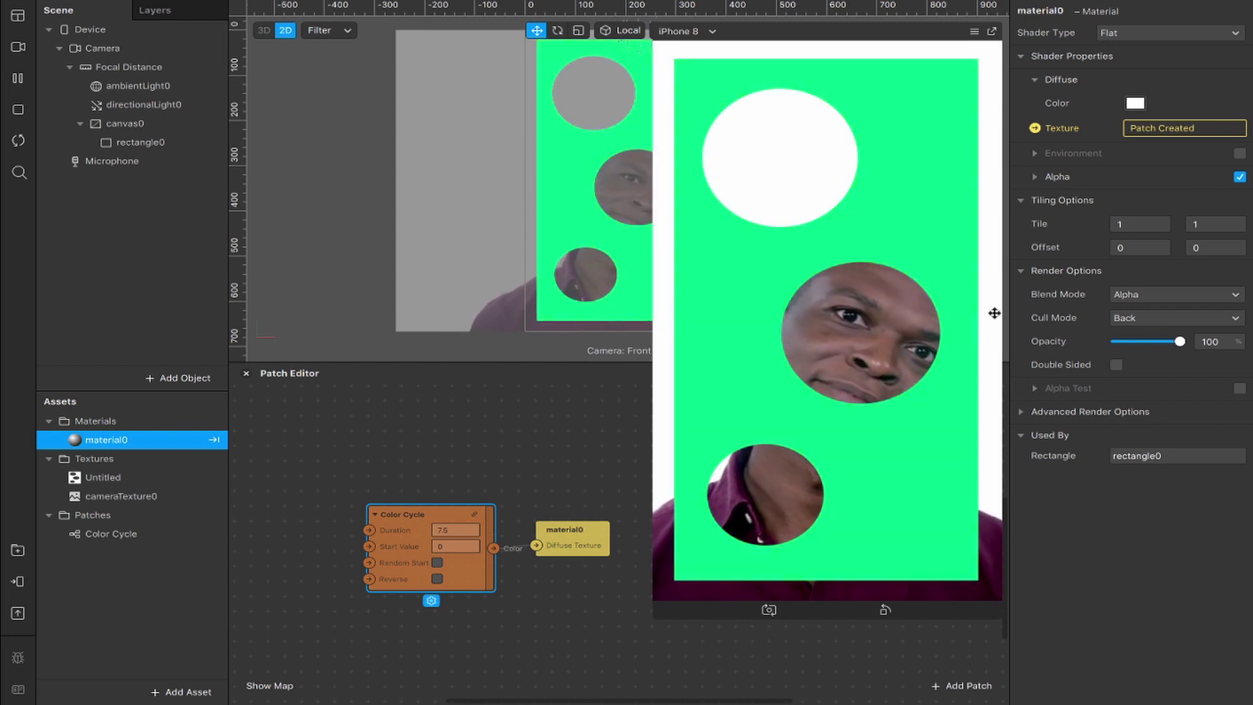
Invert material0's alpha mask, set opacity to 50, and enable Random Start on Color Cycle.
{"action": "left_click", "coordinate": [1047, 178]}
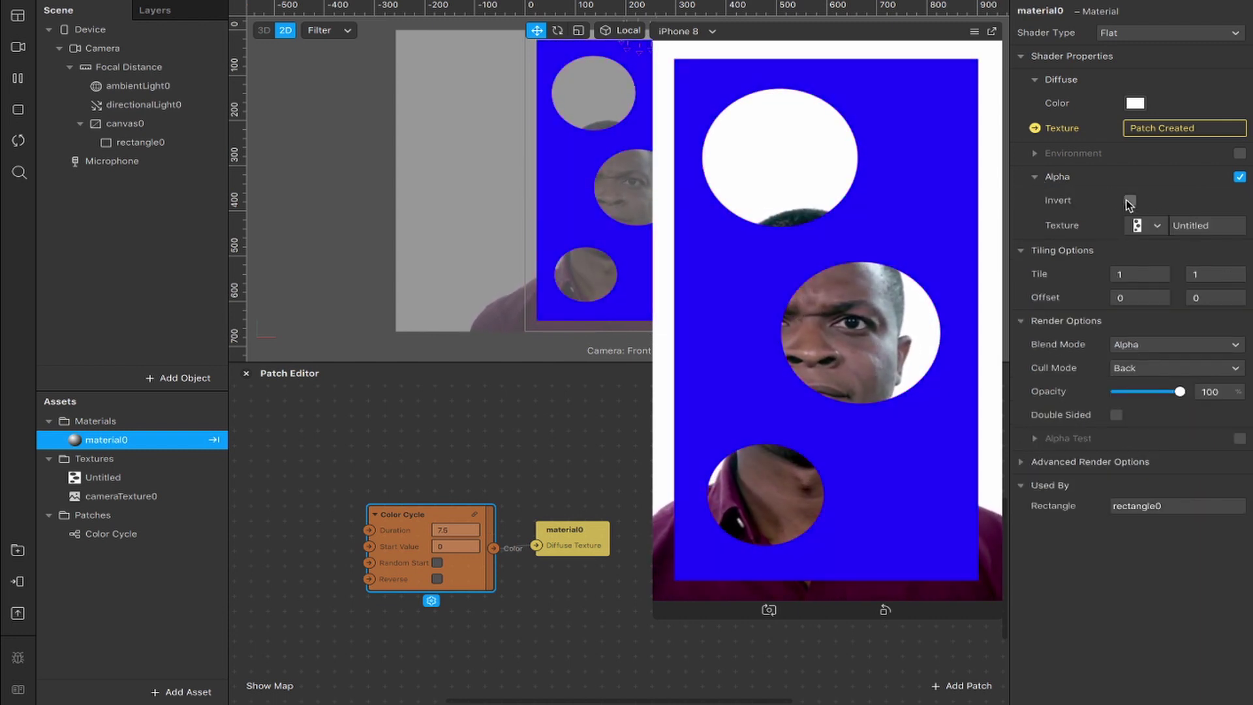
{"action": "left_click", "coordinate": [1129, 200]}
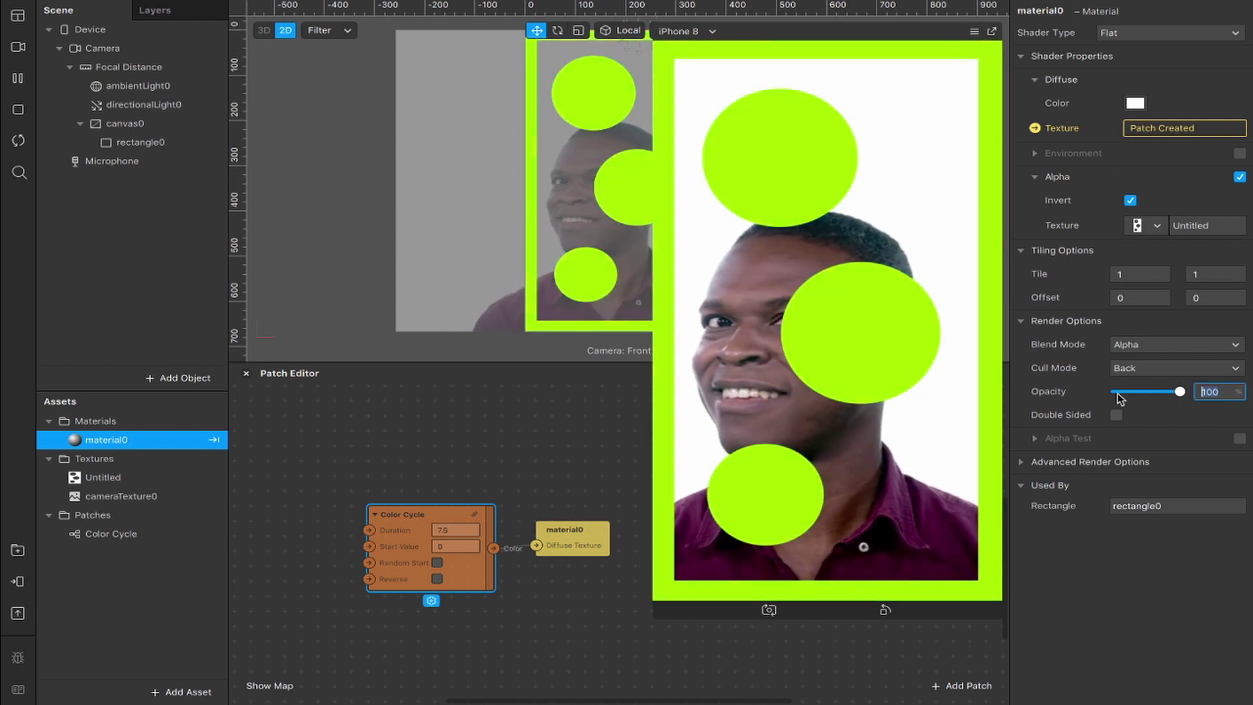
{"action": "type", "text": "50"}
{"action": "key", "text": "Return"}
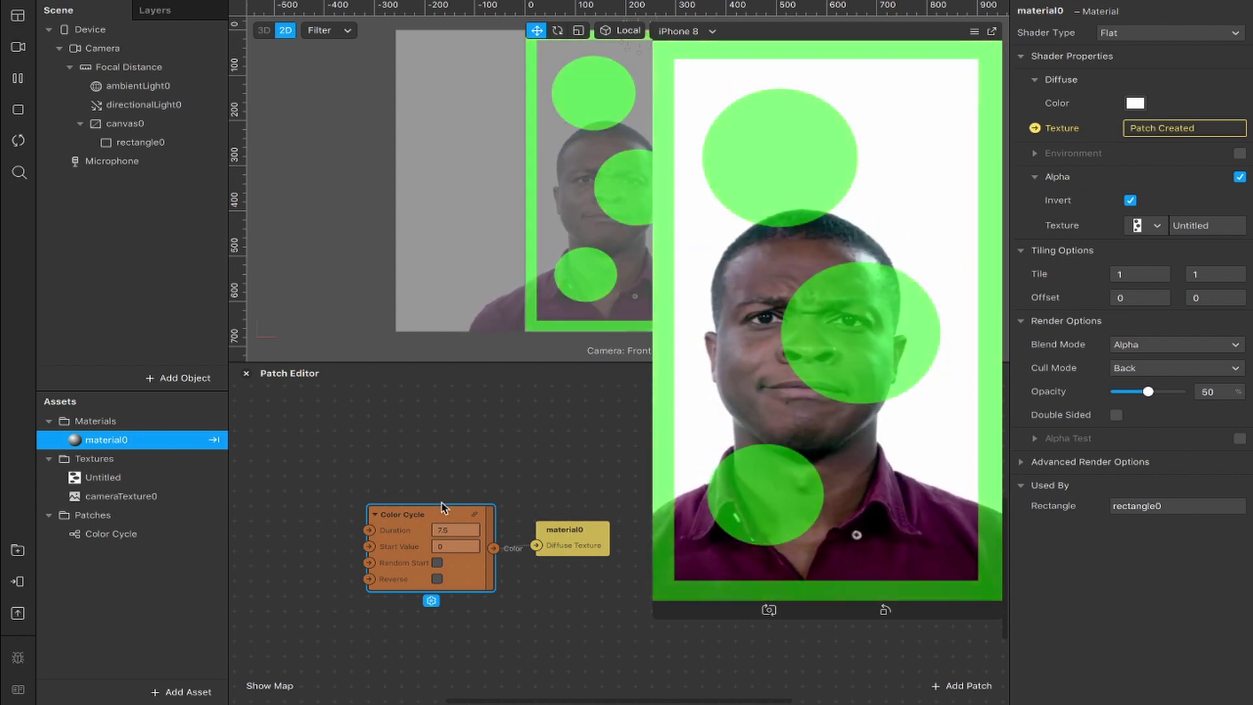
{"action": "left_click", "coordinate": [438, 563]}
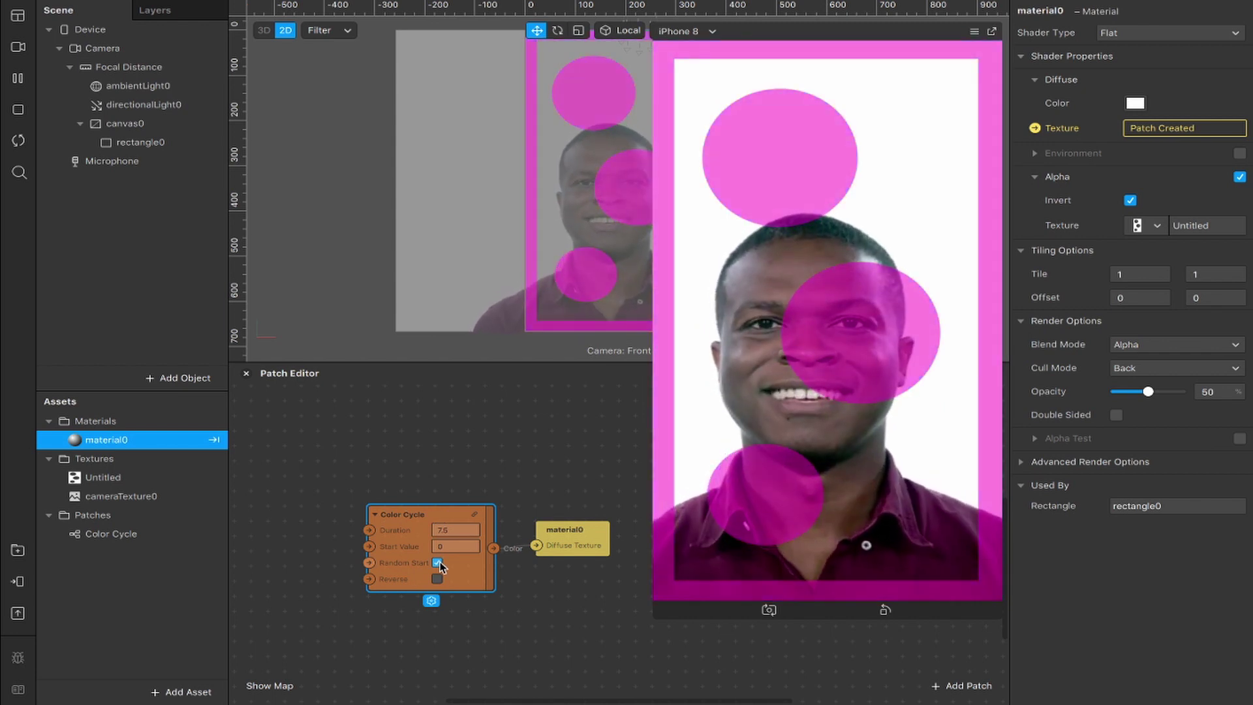
{"action": "left_click", "coordinate": [565, 532]}
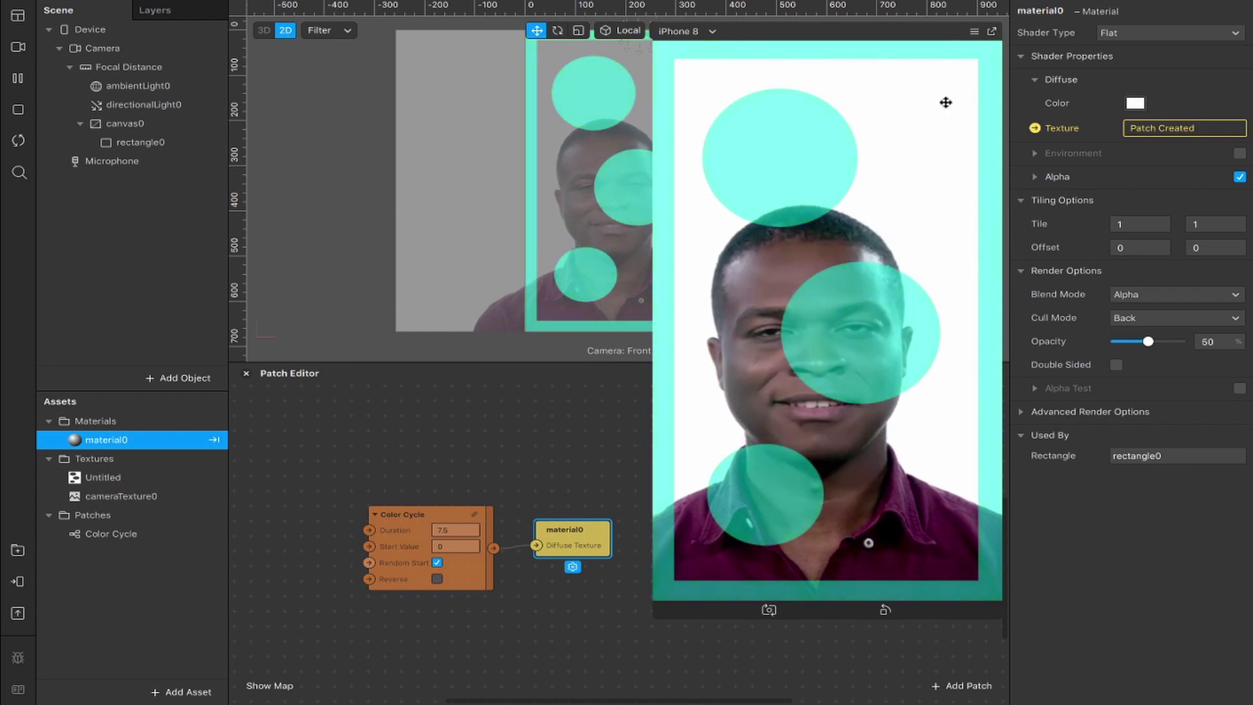
Duplicate rectangle0, name the rectangles 1 and 2, and rename material0 to 1.
{"action": "left_click", "coordinate": [124, 142]}
{"action": "right_click", "coordinate": [125, 142]}
{"action": "left_click", "coordinate": [189, 288]}
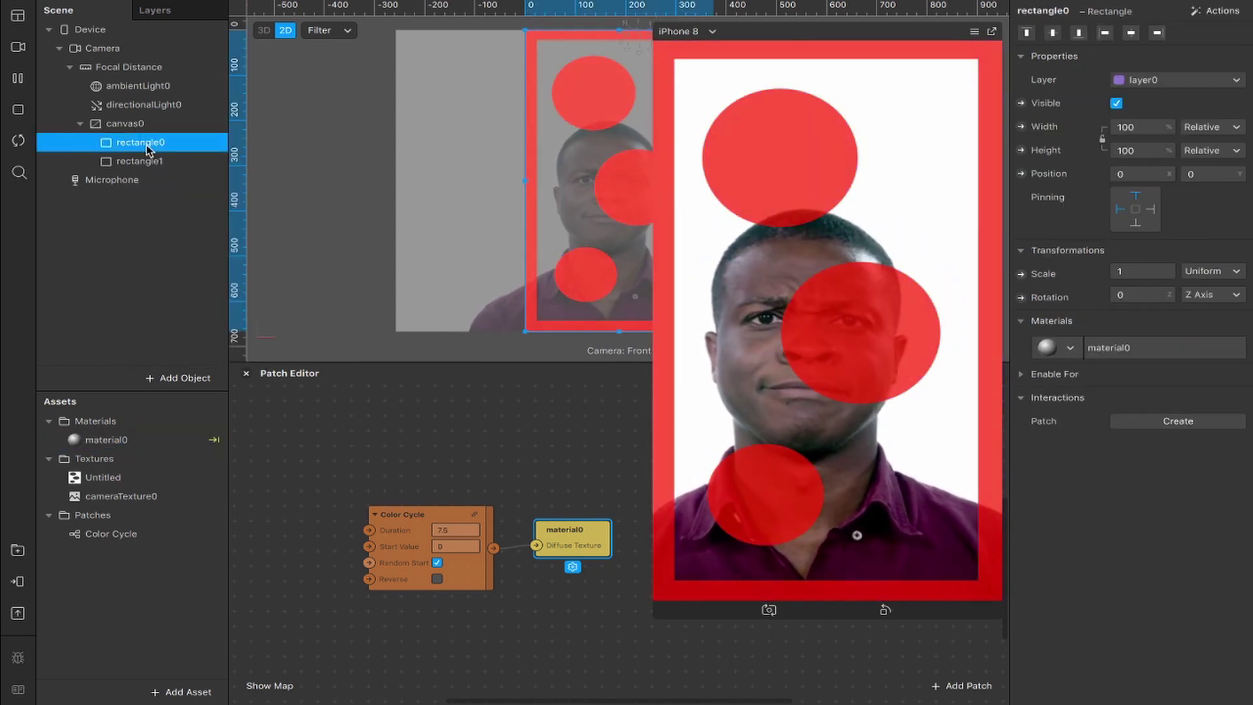
{"action": "double_click", "coordinate": [140, 142]}
{"action": "type", "text": "1"}
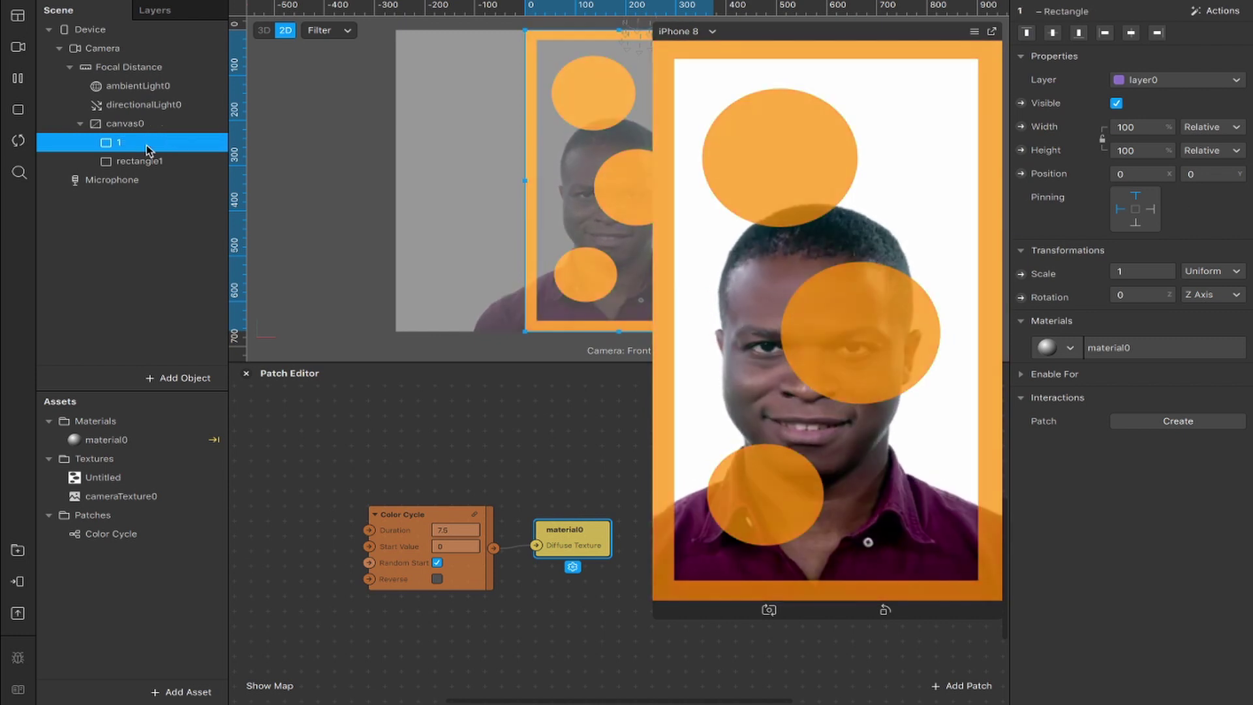
{"action": "double_click", "coordinate": [142, 162]}
{"action": "type", "text": "2"}
{"action": "key", "text": "Return"}
{"action": "double_click", "coordinate": [122, 442]}
Give rectangle 2 a new Flat shader material named 2.
{"action": "left_click", "coordinate": [140, 161]}
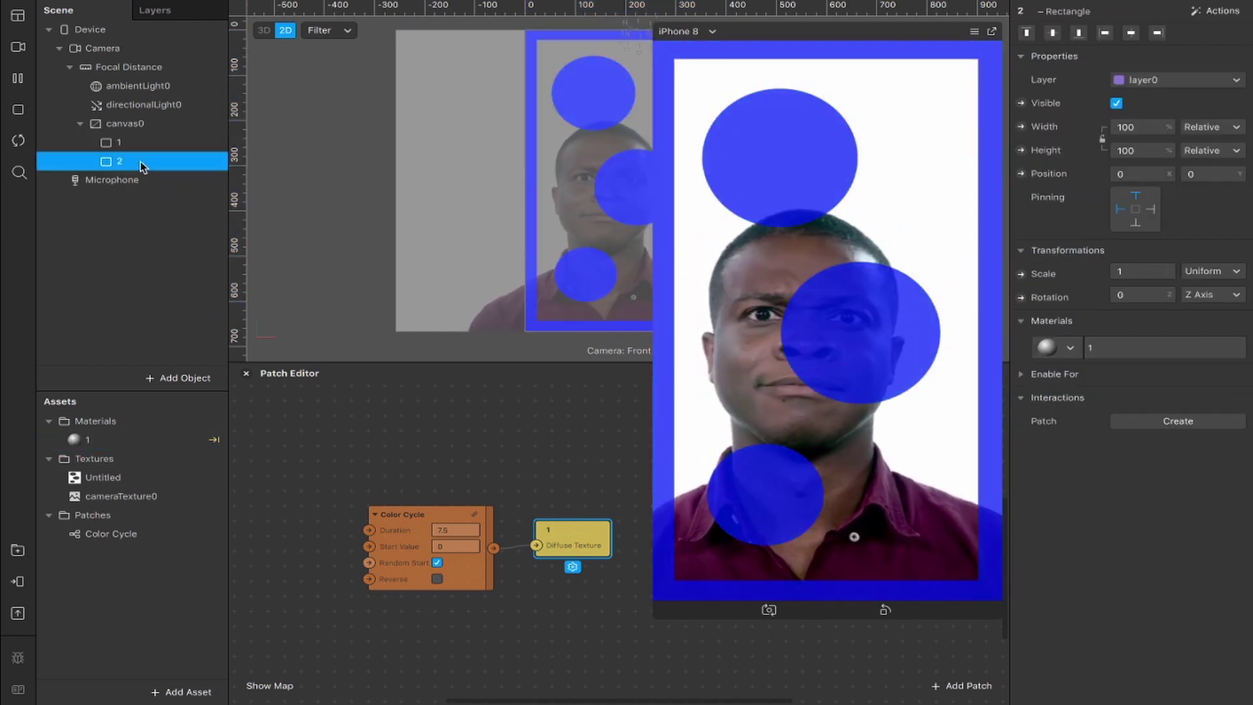
{"action": "left_click", "coordinate": [1057, 347]}
{"action": "left_click", "coordinate": [1082, 398]}
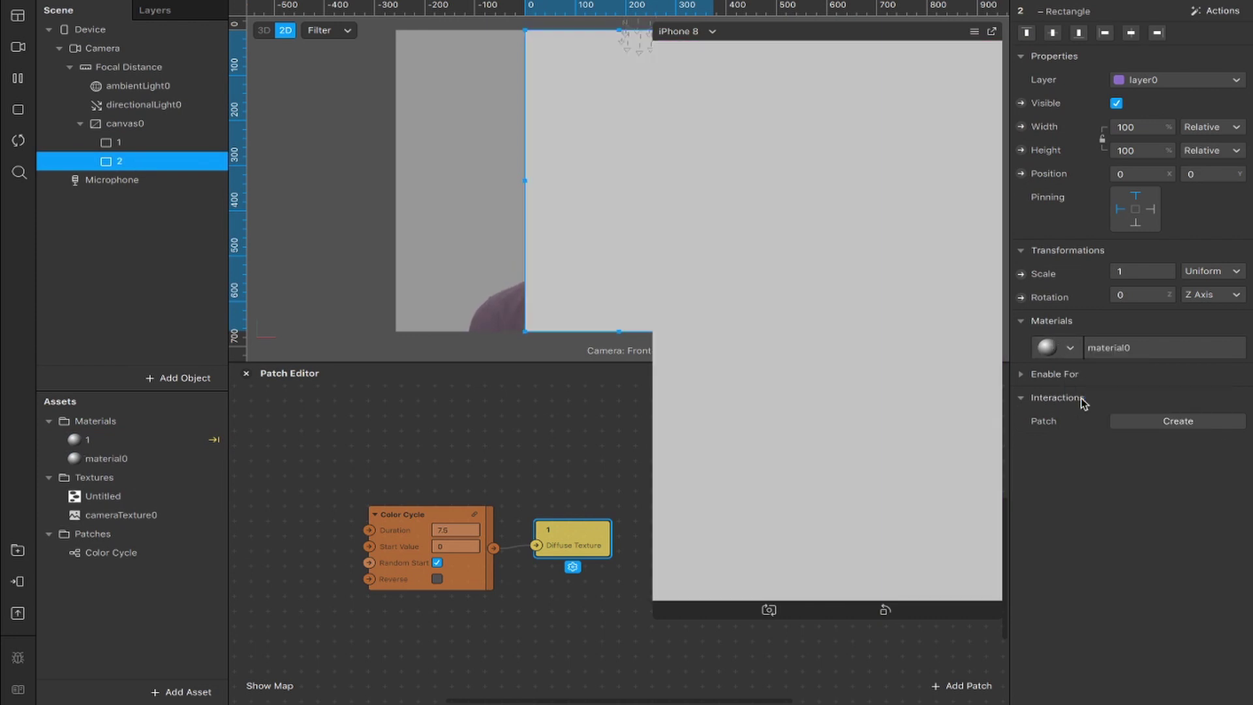
{"action": "double_click", "coordinate": [117, 458]}
{"action": "type", "text": "2"}
{"action": "key", "text": "Return"}
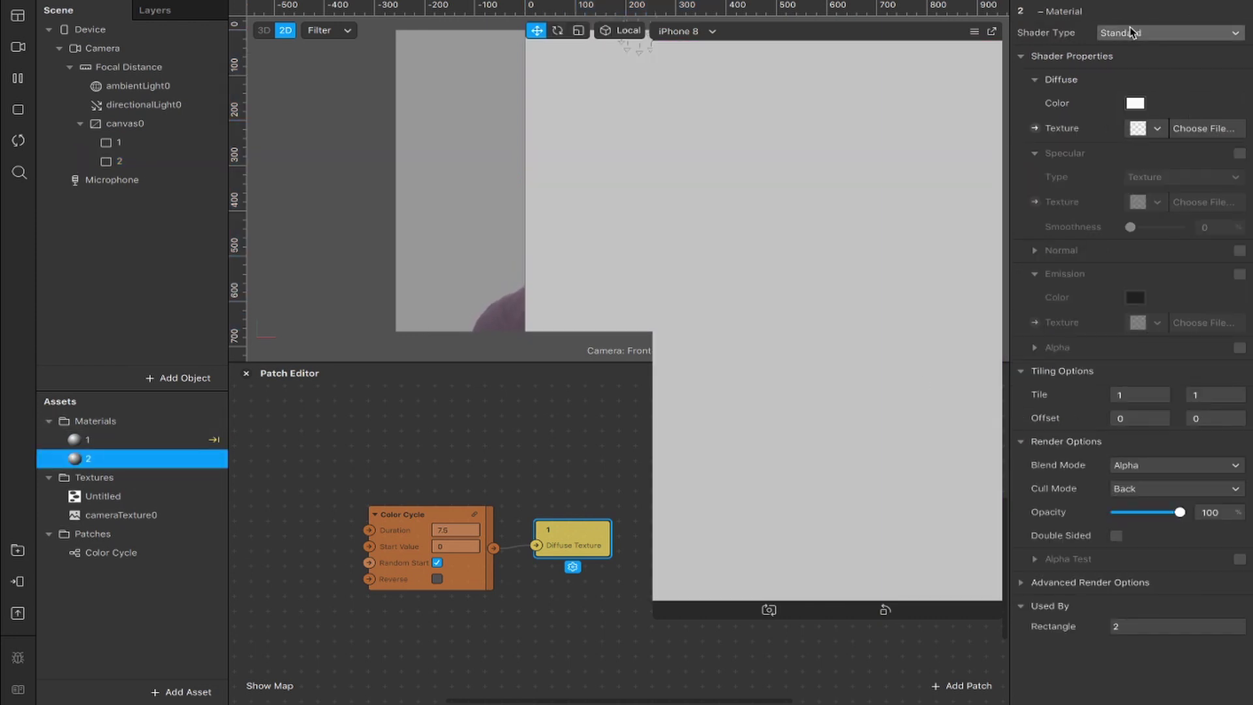
{"action": "left_click", "coordinate": [1131, 32]}
{"action": "left_click", "coordinate": [1132, 35]}
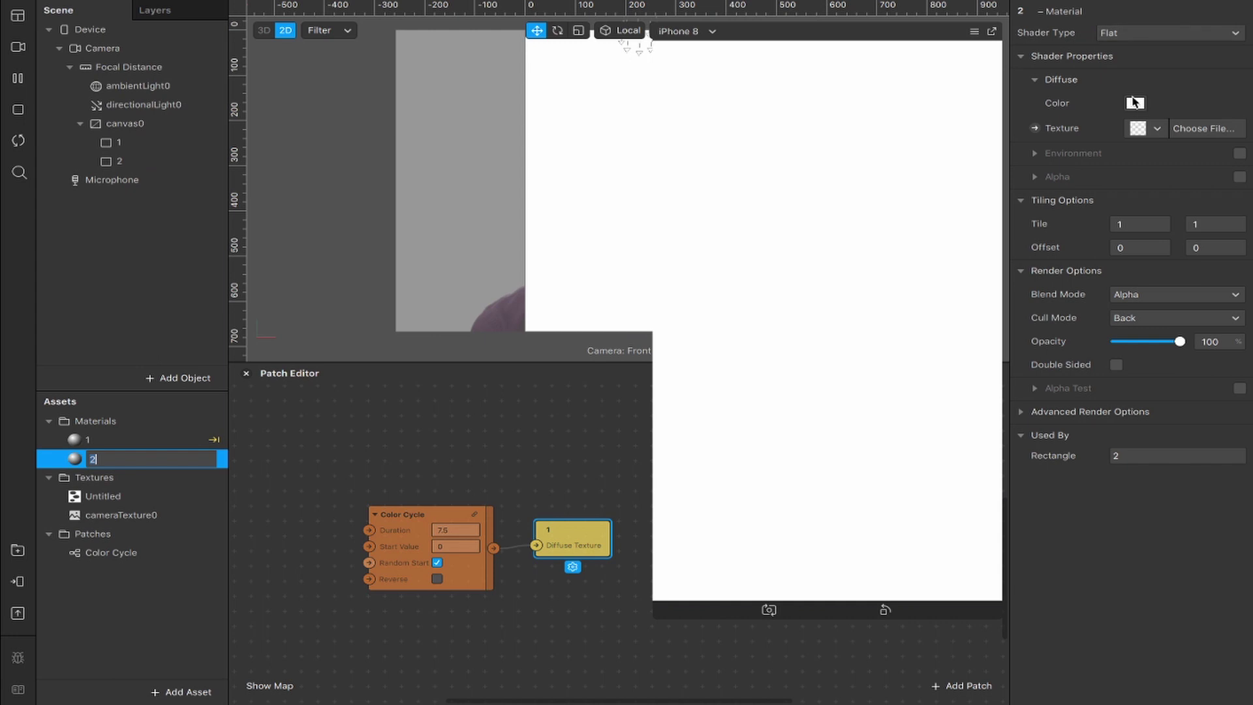
Texture material 2 with cameraTexture0, enable Alpha using Untitled, and tint it dark blue.
{"action": "left_click", "coordinate": [1141, 130]}
{"action": "left_click", "coordinate": [1117, 174]}
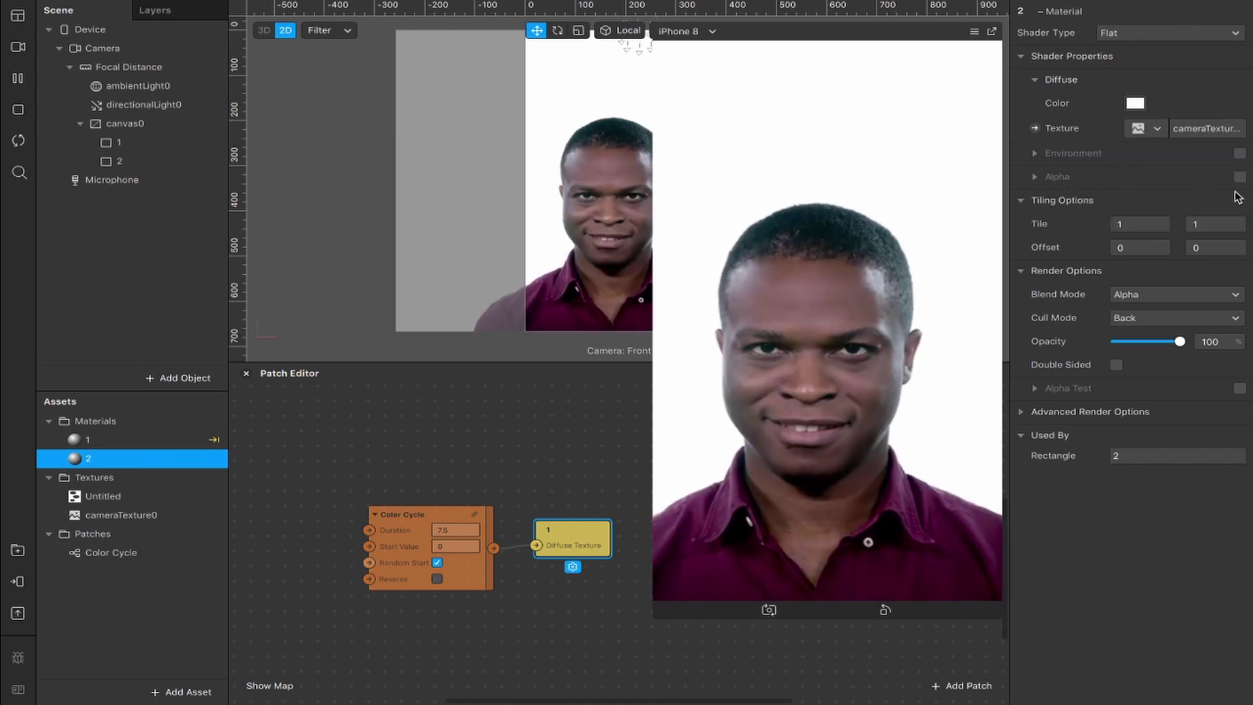
{"action": "left_click", "coordinate": [1238, 177]}
{"action": "left_click", "coordinate": [1149, 226]}
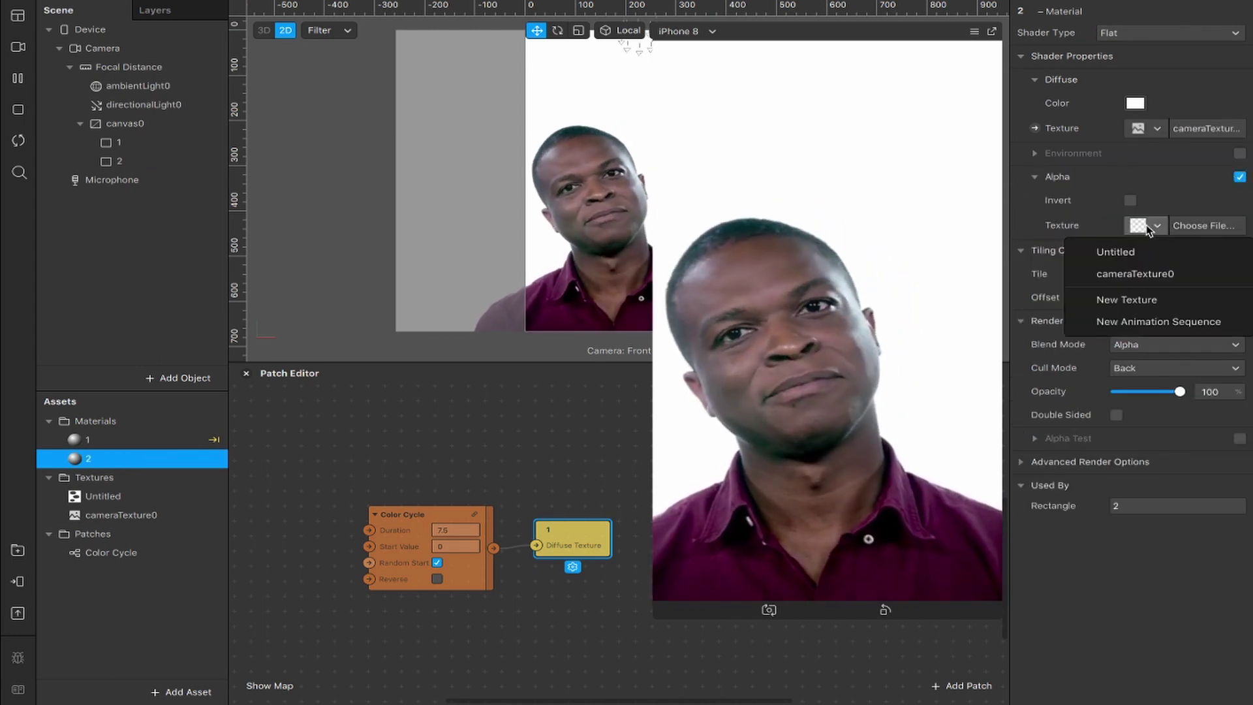
{"action": "left_click", "coordinate": [1117, 252]}
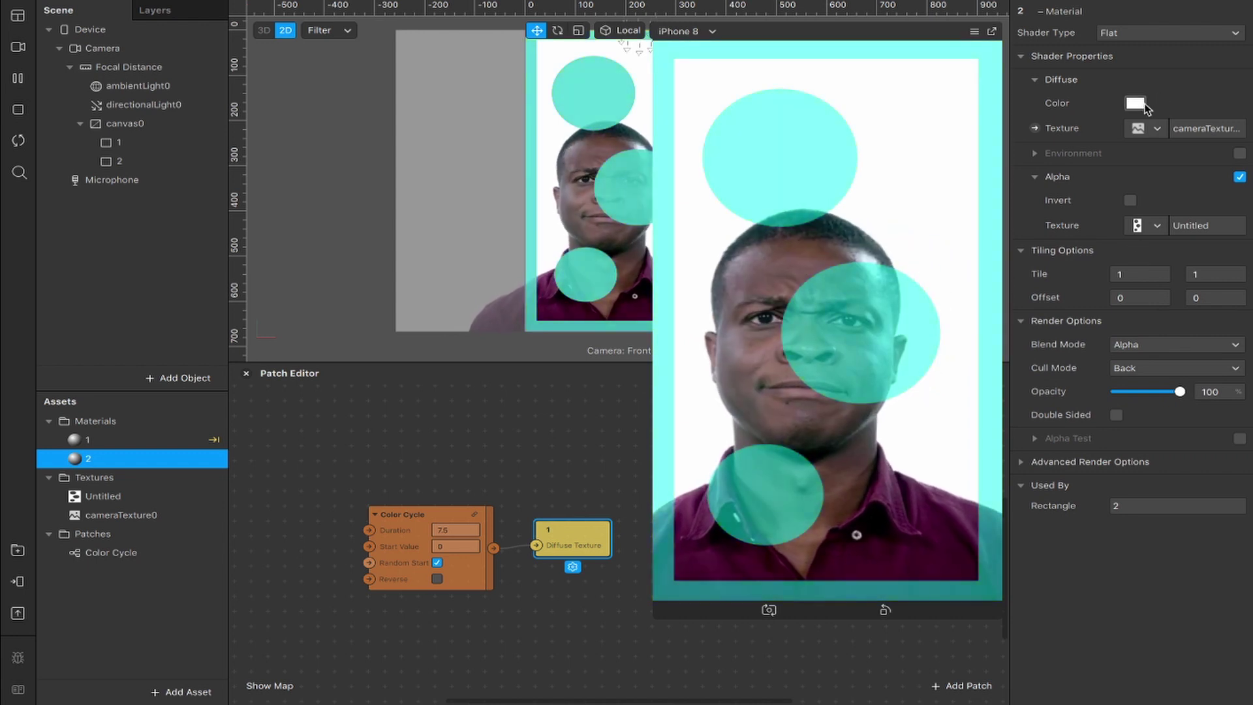
{"action": "left_click", "coordinate": [1135, 103]}
{"action": "left_click", "coordinate": [184, 312]}
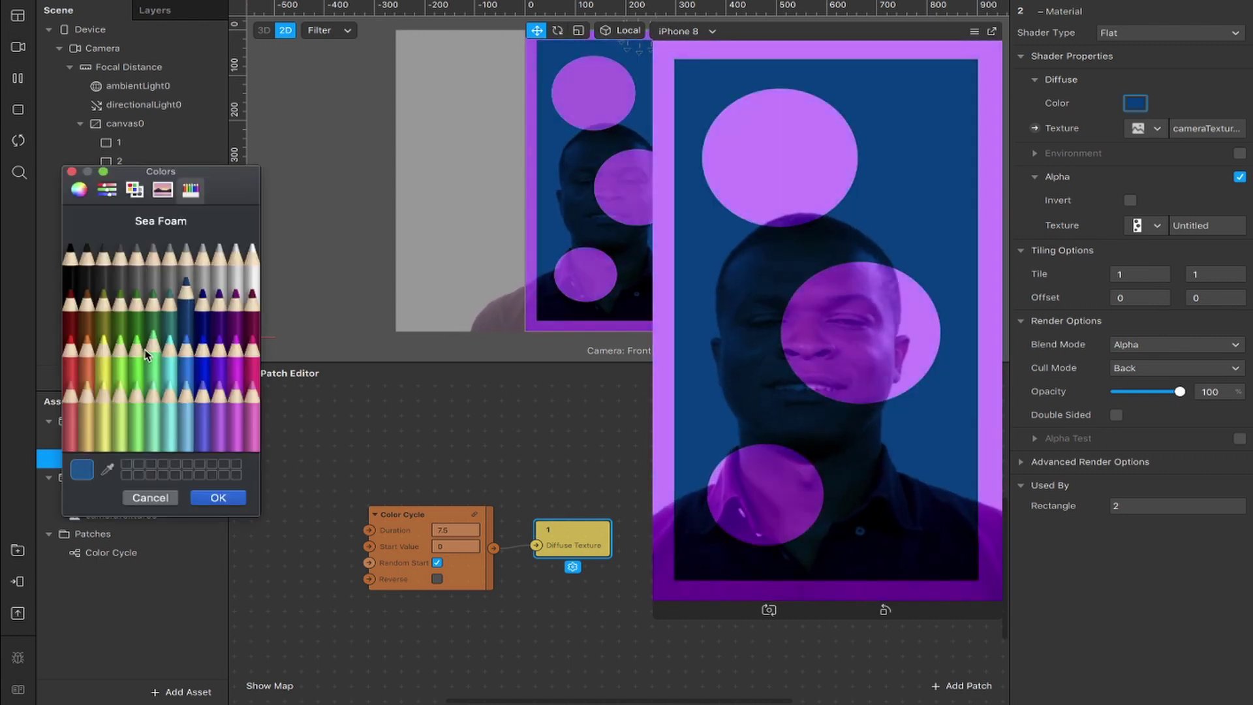
Tint material 2 bright green (Spring) and confirm the colour.
{"action": "left_click", "coordinate": [130, 307]}
{"action": "left_click", "coordinate": [137, 345]}
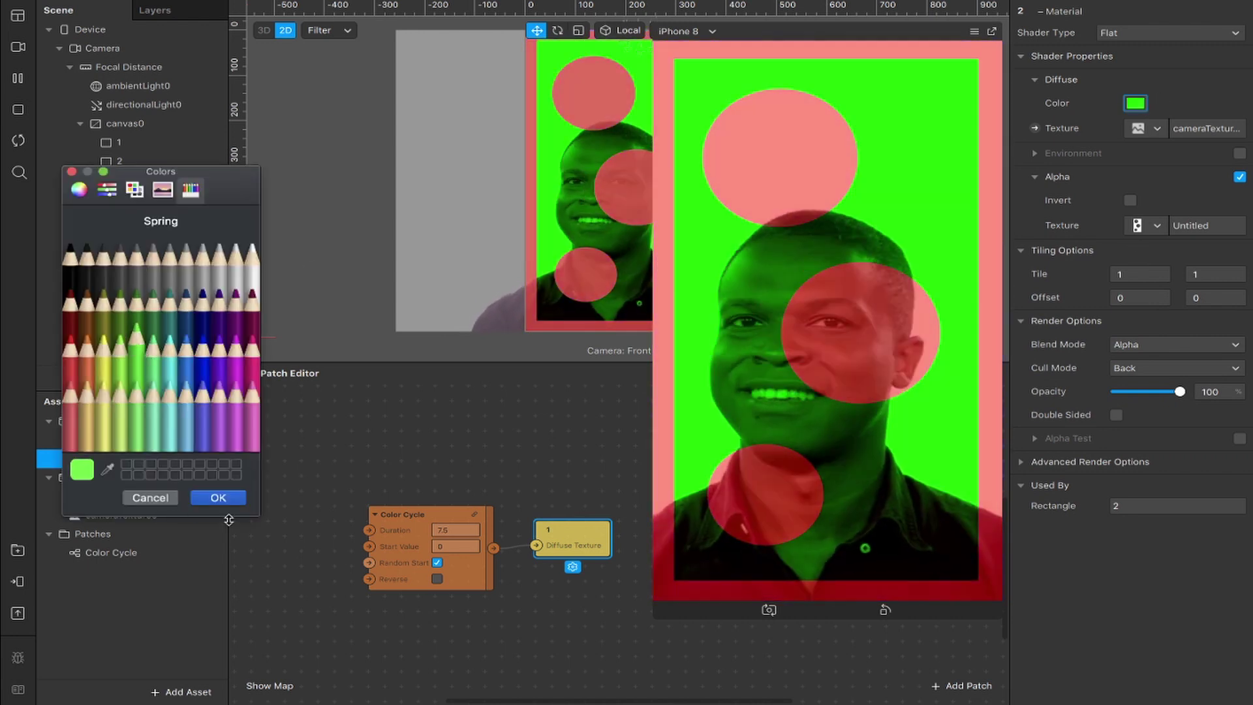
{"action": "left_click", "coordinate": [222, 498]}
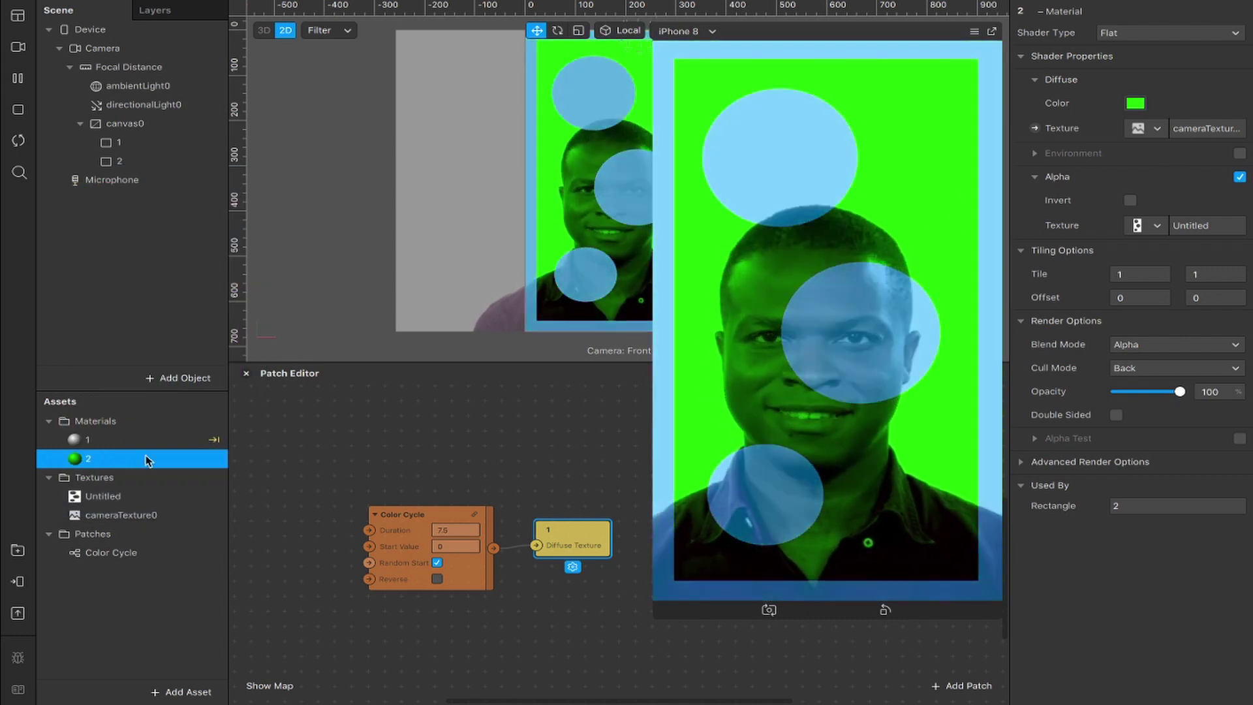
Tick Alpha Invert on material 1 and on material 2.
{"action": "left_click", "coordinate": [120, 440]}
{"action": "left_click", "coordinate": [1129, 200]}
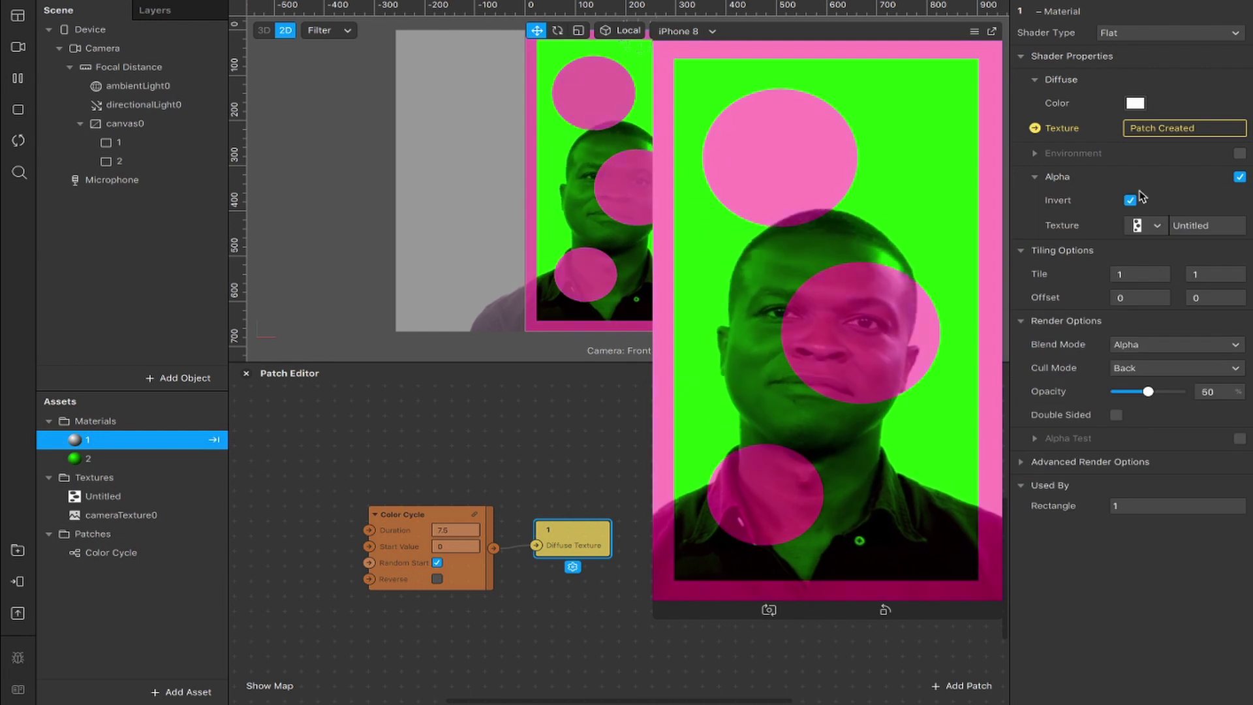
{"action": "left_click", "coordinate": [1130, 201]}
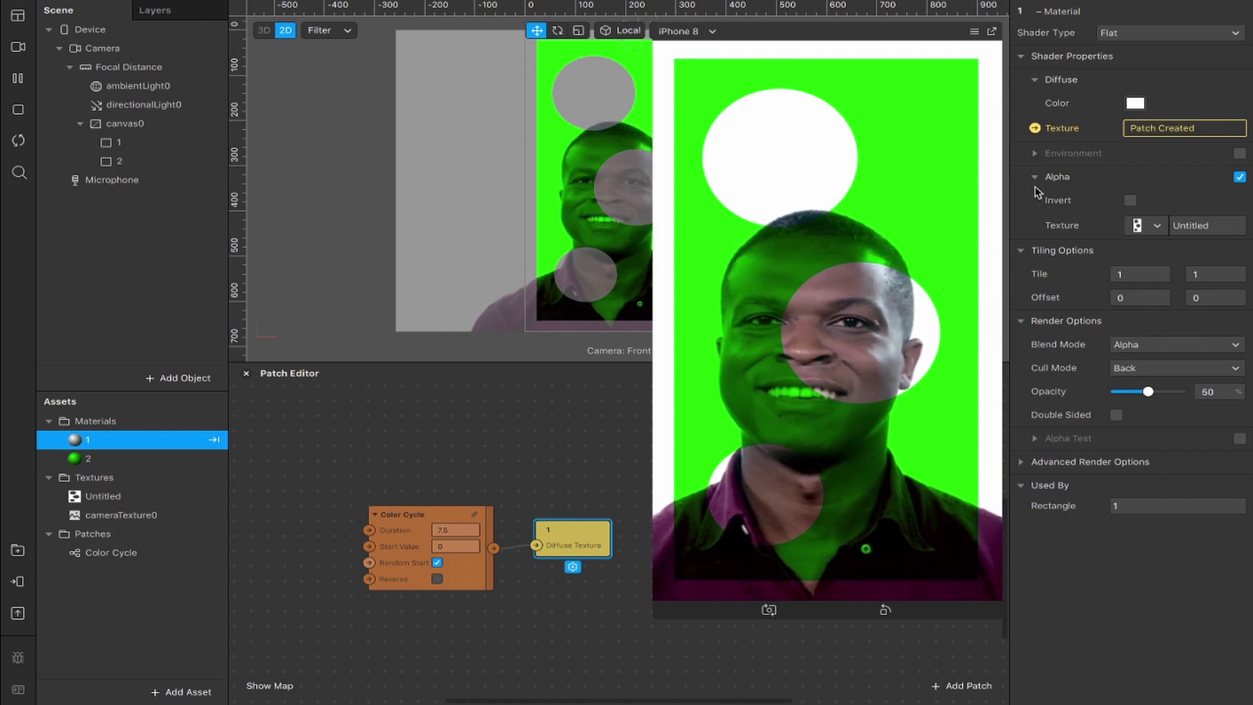
{"action": "left_click", "coordinate": [1130, 202]}
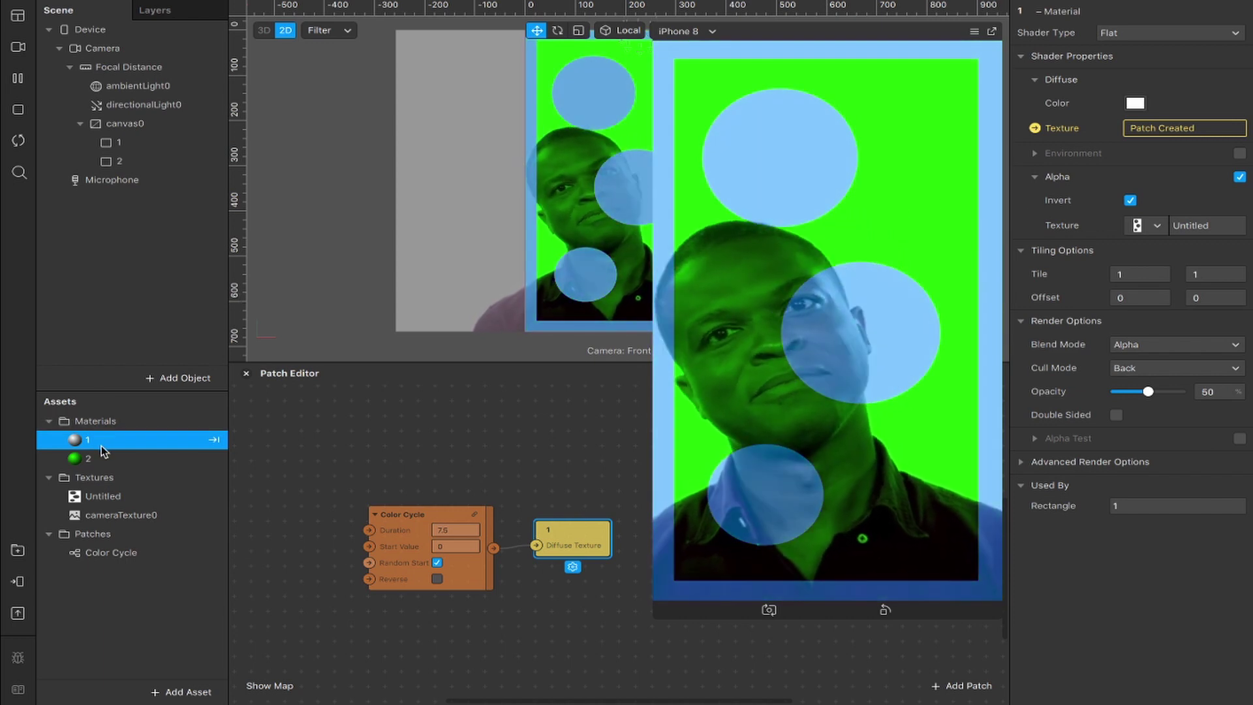
{"action": "key", "text": "Down"}
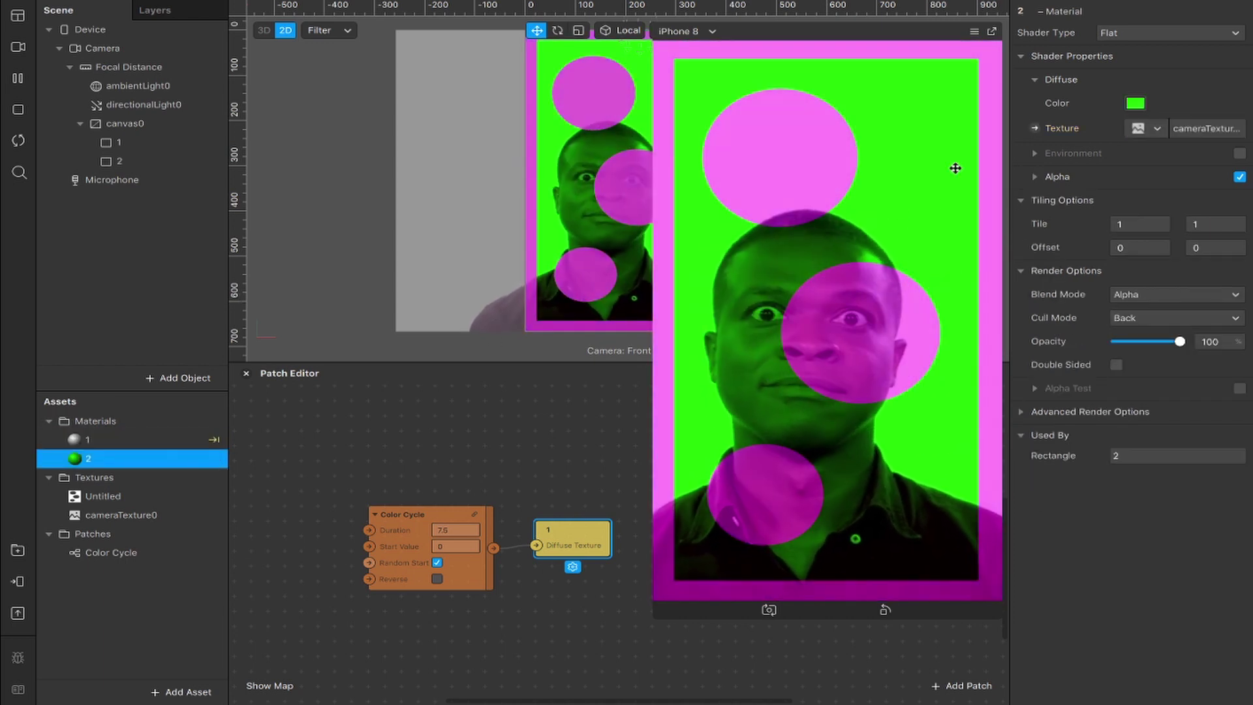
{"action": "left_click", "coordinate": [1040, 176]}
{"action": "left_click", "coordinate": [1129, 201]}
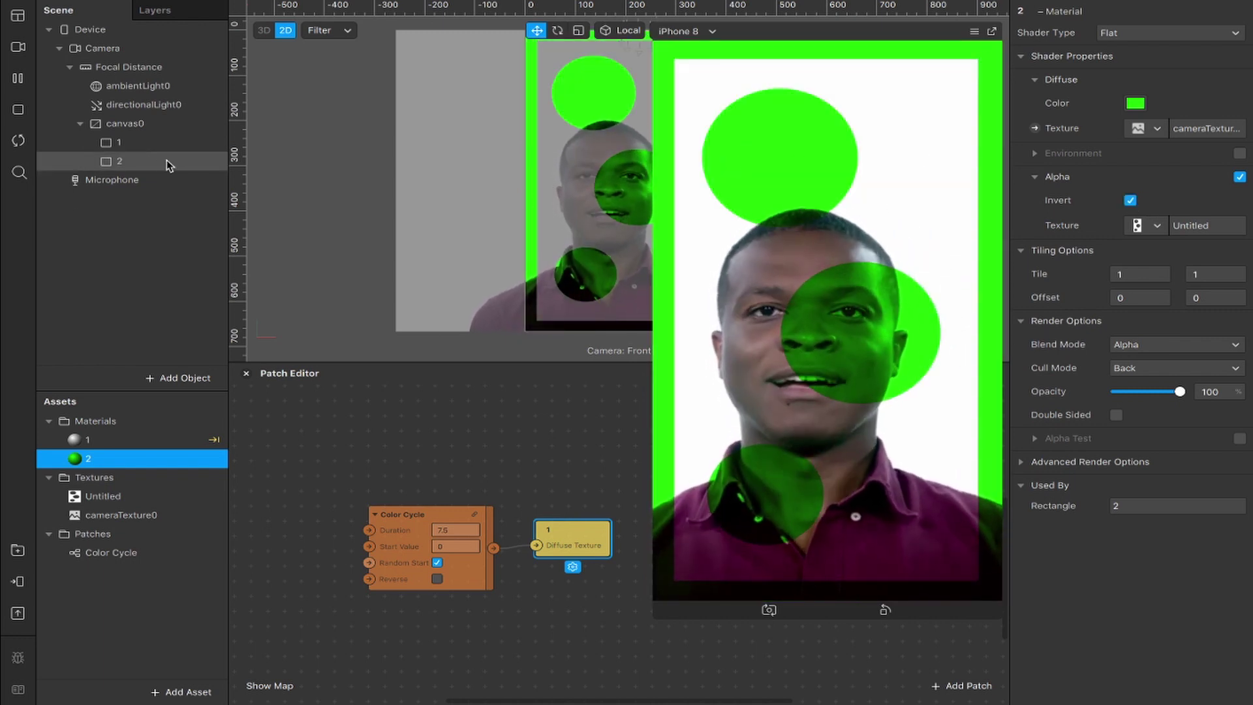
Move rectangle 2 above rectangle 1 and choose a new diffuse colour for material 2.
{"action": "left_click_drag", "start_coordinate": [124, 160], "coordinate": [133, 137]}
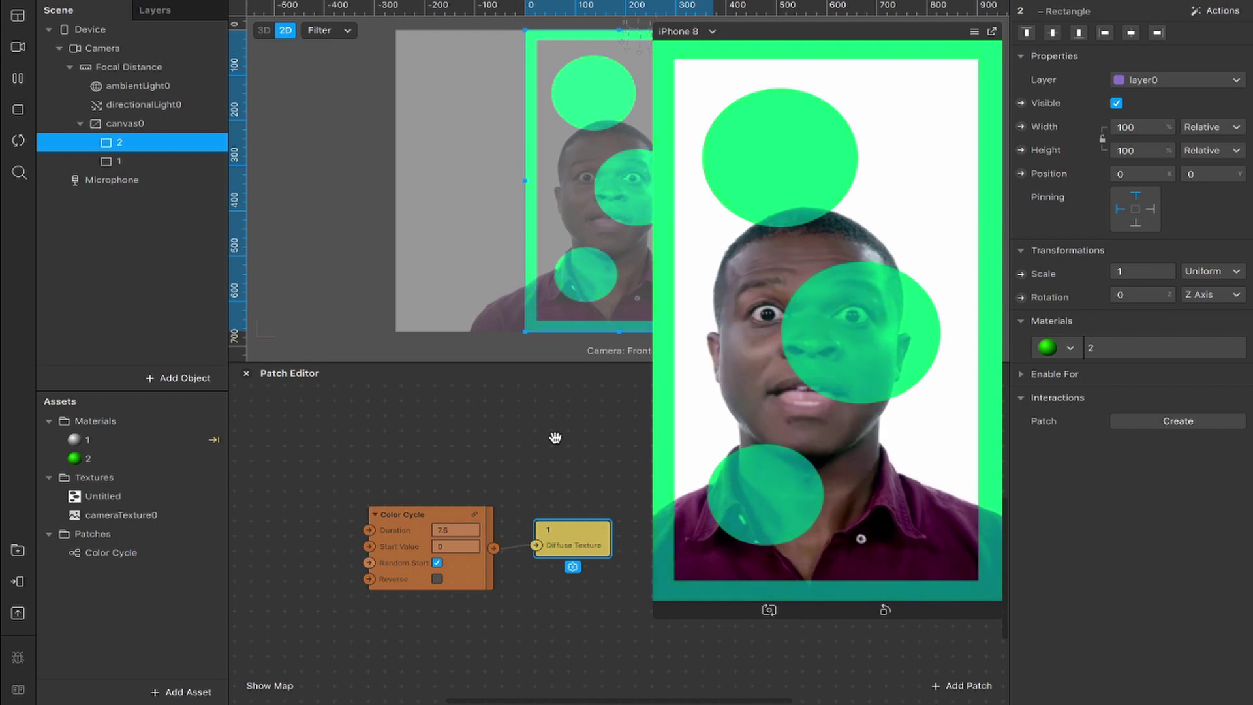
{"action": "left_click", "coordinate": [116, 460]}
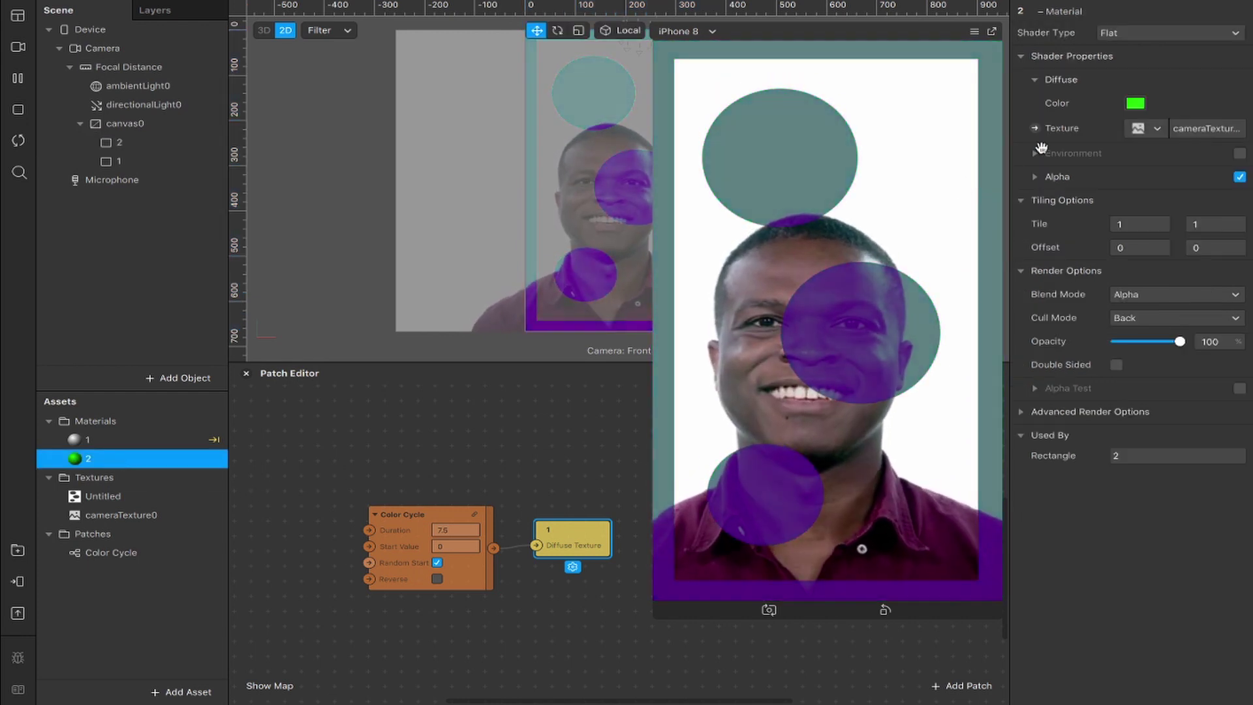
{"action": "left_click", "coordinate": [1133, 105]}
{"action": "left_click", "coordinate": [255, 265]}
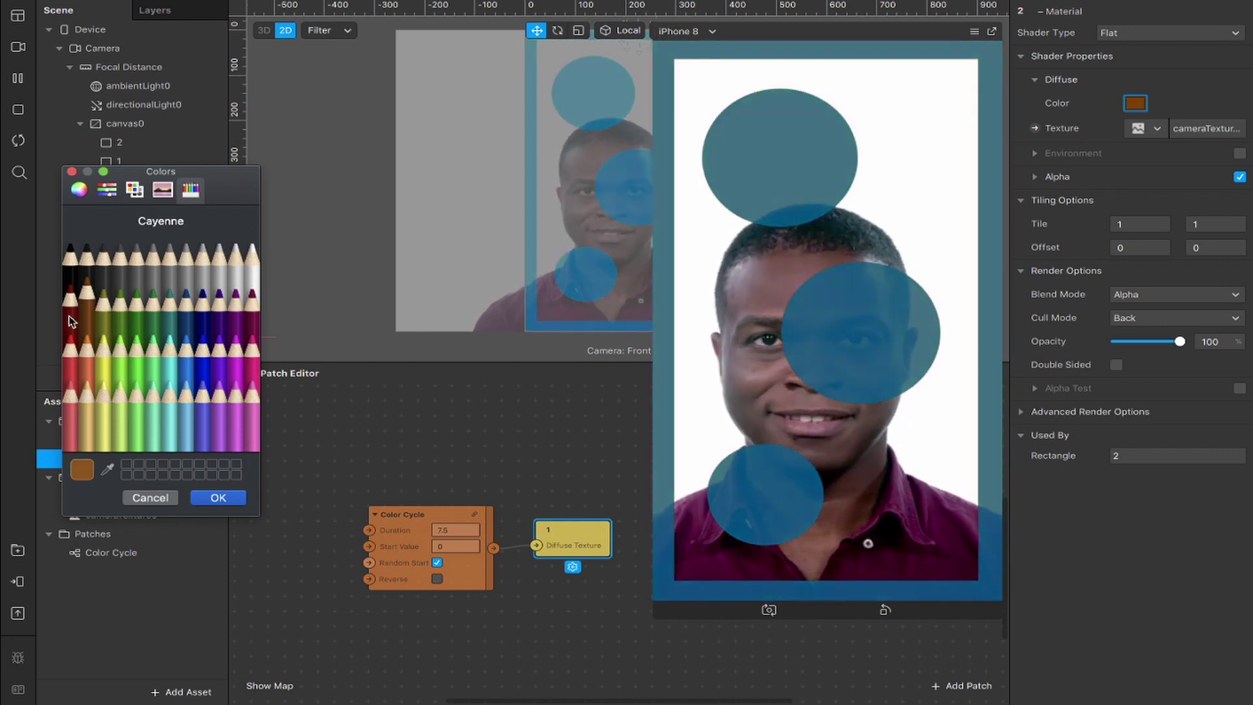
{"action": "left_click", "coordinate": [86, 342]}
{"action": "left_click", "coordinate": [63, 267]}
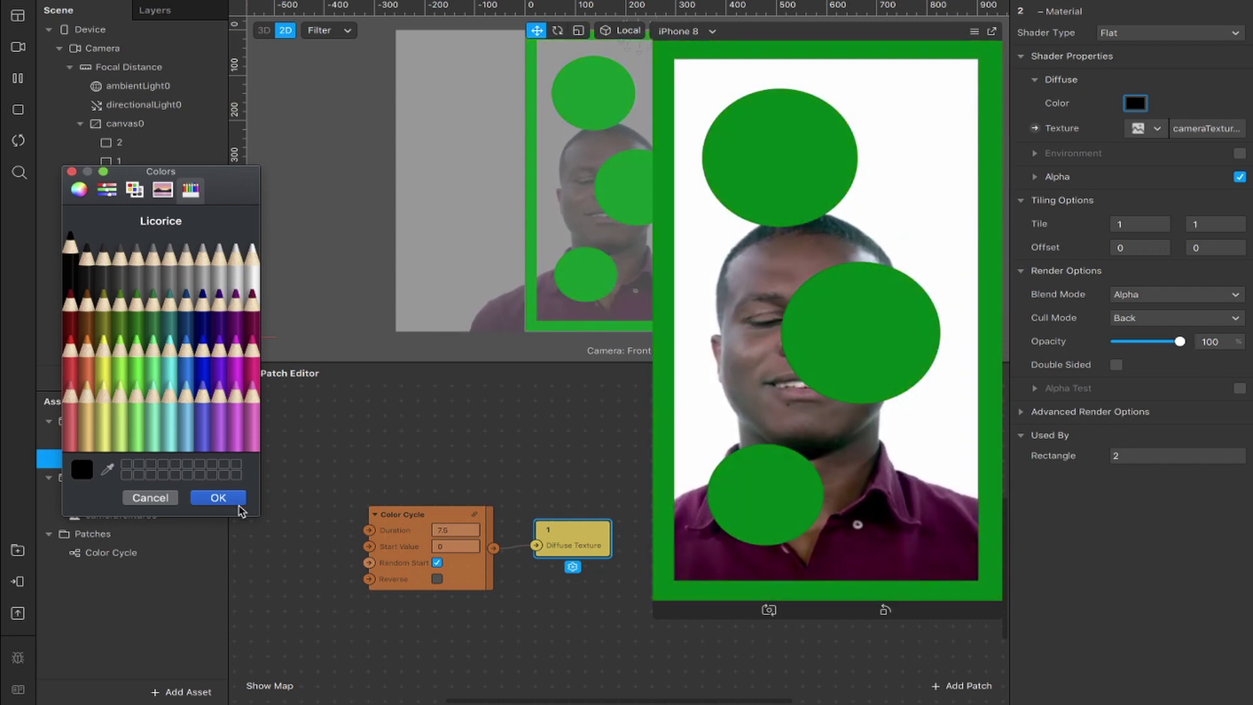
{"action": "left_click", "coordinate": [232, 500]}
Compare material 1's settings, then adjust material 2's Opacity slider.
{"action": "left_click", "coordinate": [92, 439]}
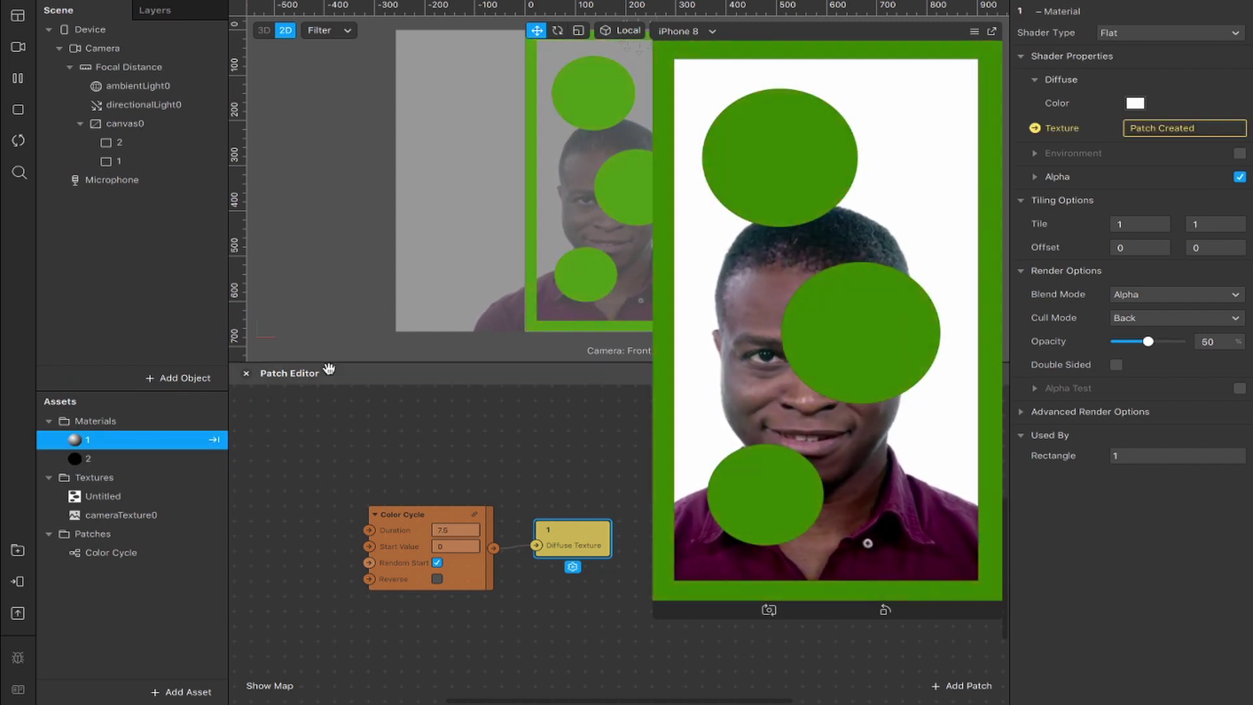
{"action": "key", "text": "Down"}
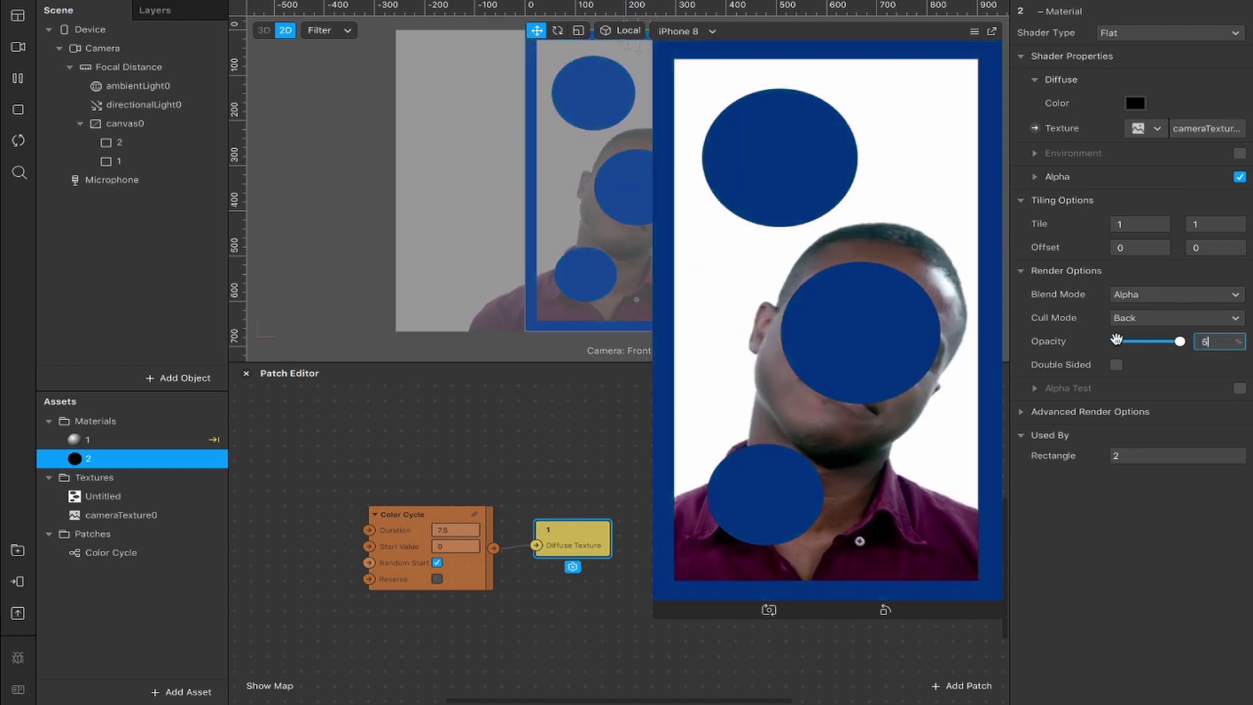
{"action": "left_click_drag", "start_coordinate": [1228, 341], "coordinate": [1116, 339]}
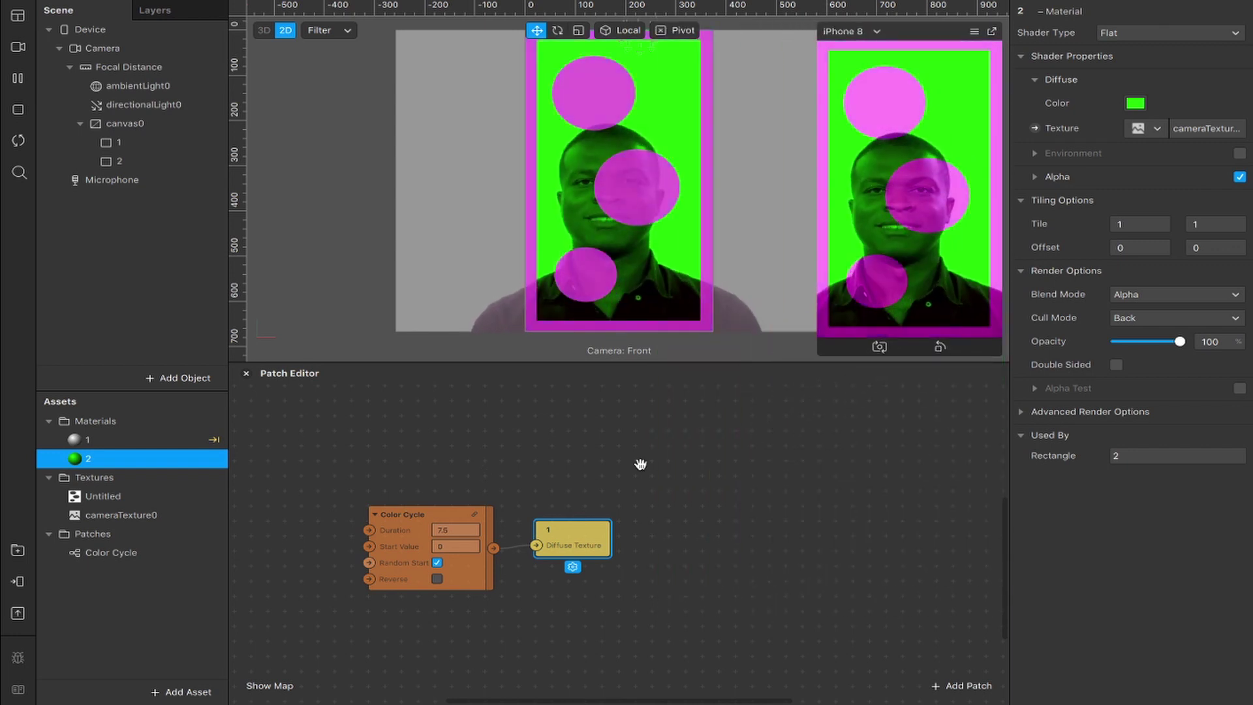
Add a Screen Tap patch to the patch graph.
{"action": "double_click", "coordinate": [476, 440]}
{"action": "type", "text": "screen"}
{"action": "key", "text": "Down"}
{"action": "key", "text": "Return"}
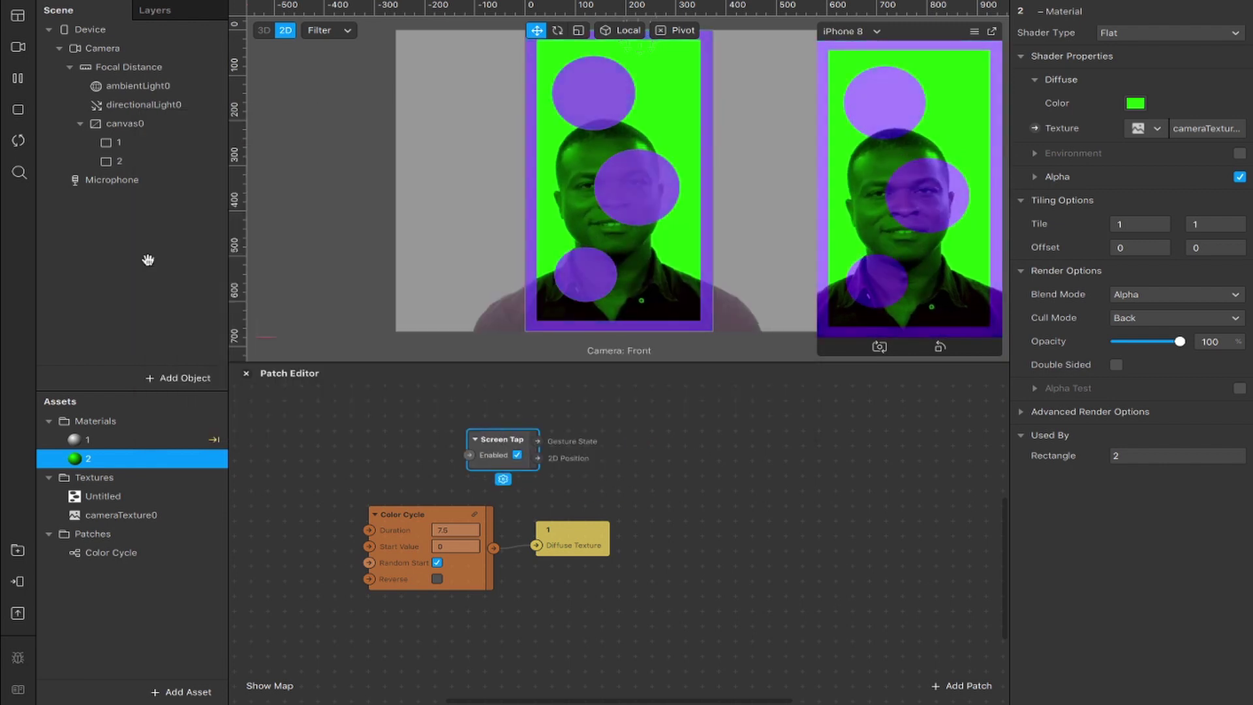
Wire Screen Tap through Switch to rectangle 1's Visible, and Switch through Not to rectangle 2's Visible.
{"action": "left_click", "coordinate": [119, 144]}
{"action": "left_click", "coordinate": [129, 161], "text": "shift"}
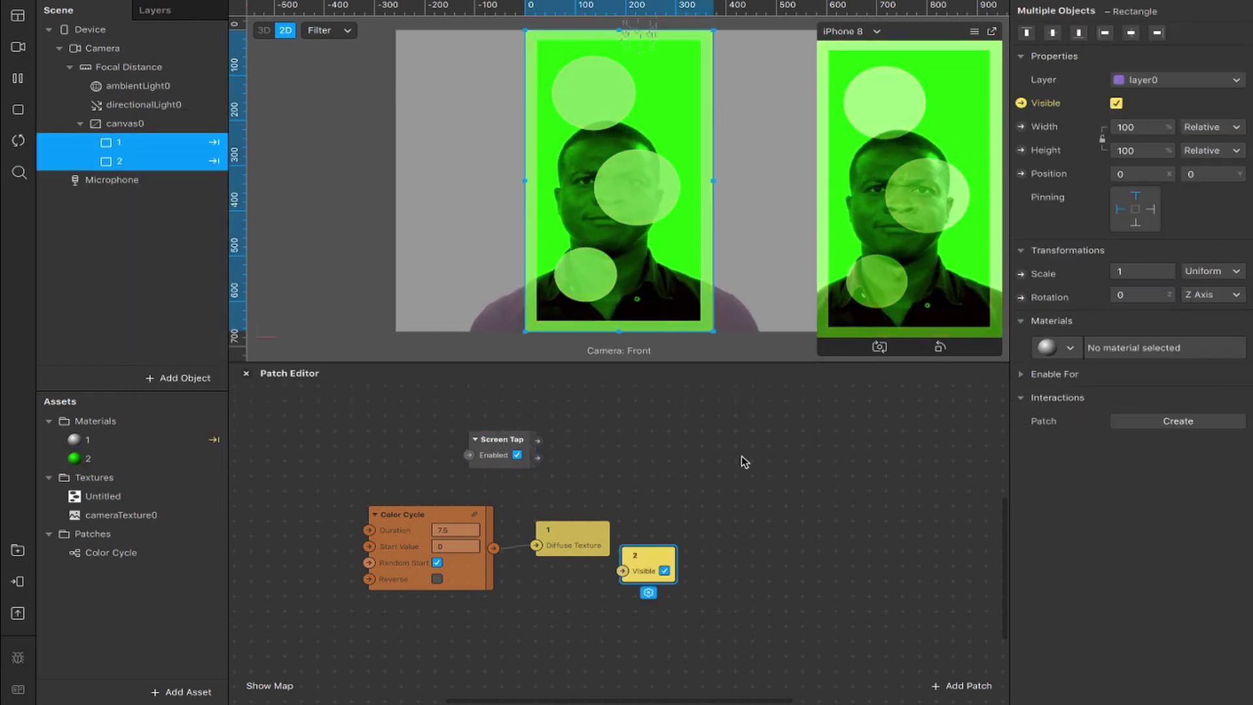
{"action": "left_click_drag", "start_coordinate": [657, 567], "coordinate": [739, 527]}
{"action": "left_click_drag", "start_coordinate": [652, 562], "coordinate": [751, 462]}
{"action": "left_click_drag", "start_coordinate": [537, 440], "coordinate": [719, 470]}
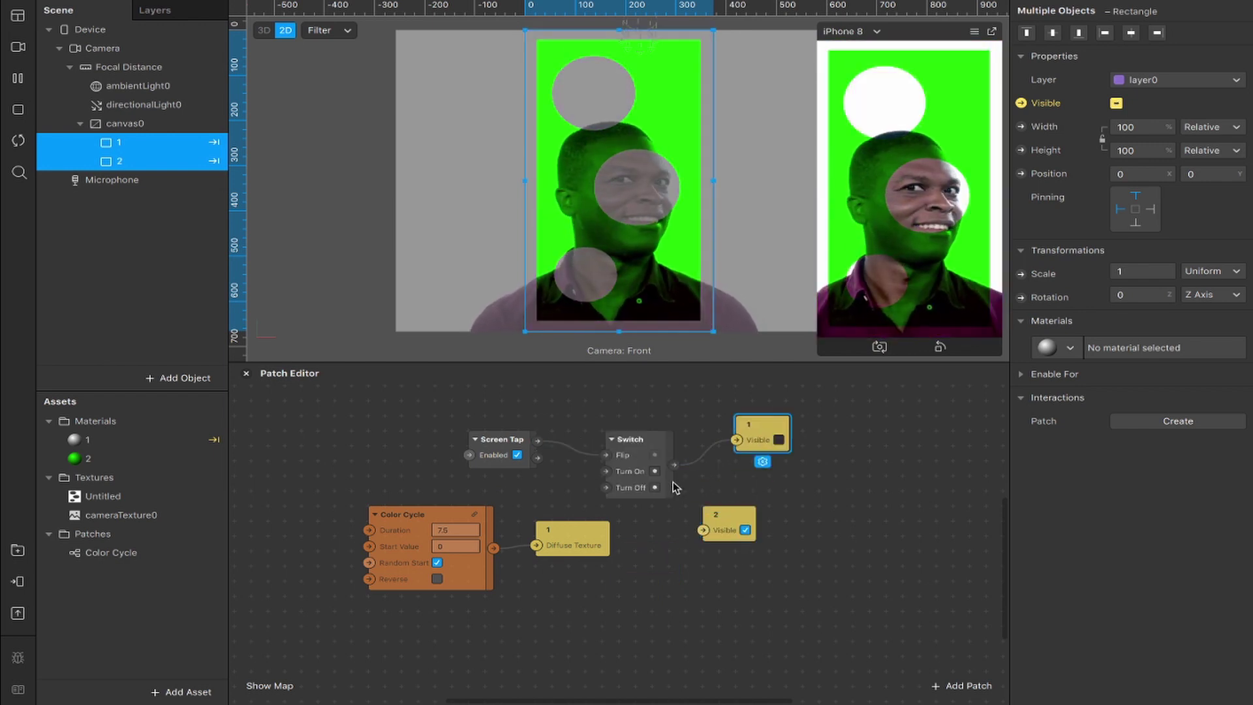
{"action": "left_click_drag", "start_coordinate": [717, 517], "coordinate": [817, 516]}
{"action": "left_click_drag", "start_coordinate": [674, 464], "coordinate": [807, 531]}
{"action": "type", "text": "not"}
{"action": "key", "text": "Return"}
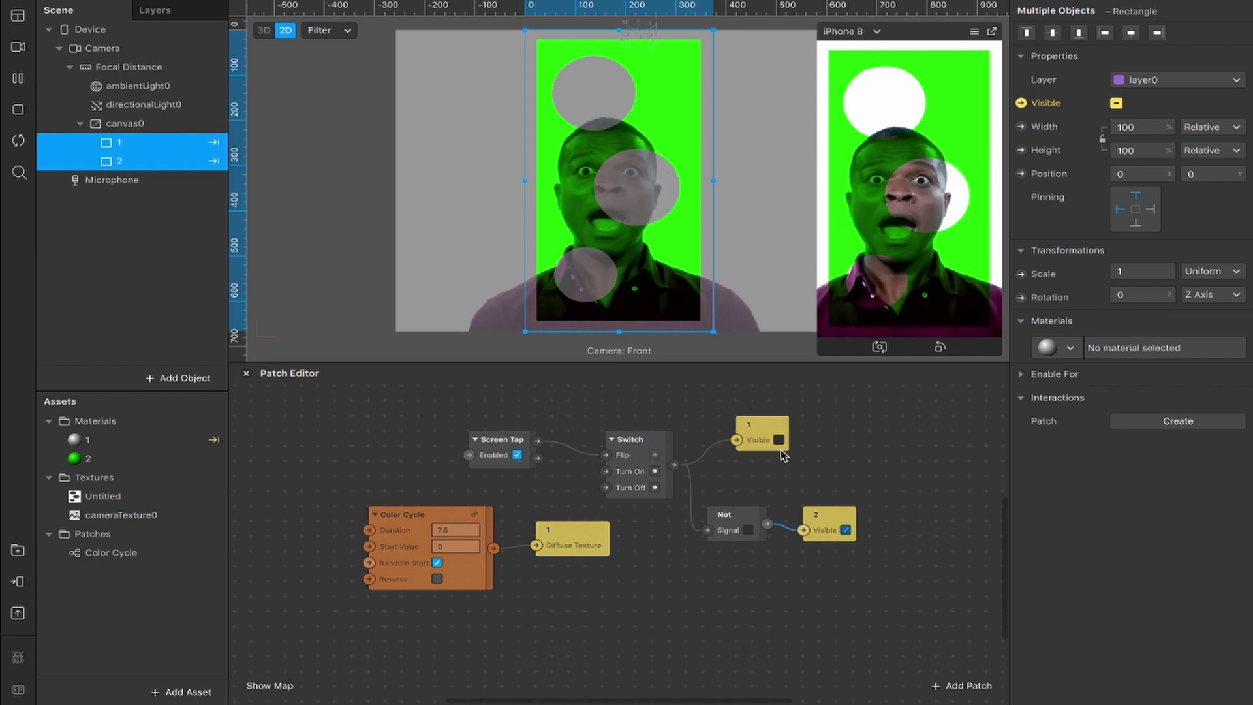
Enable Simulate Touch and tap the preview to test the toggle.
{"action": "left_click", "coordinate": [975, 31]}
{"action": "left_click", "coordinate": [984, 57]}
{"action": "left_click", "coordinate": [956, 160]}
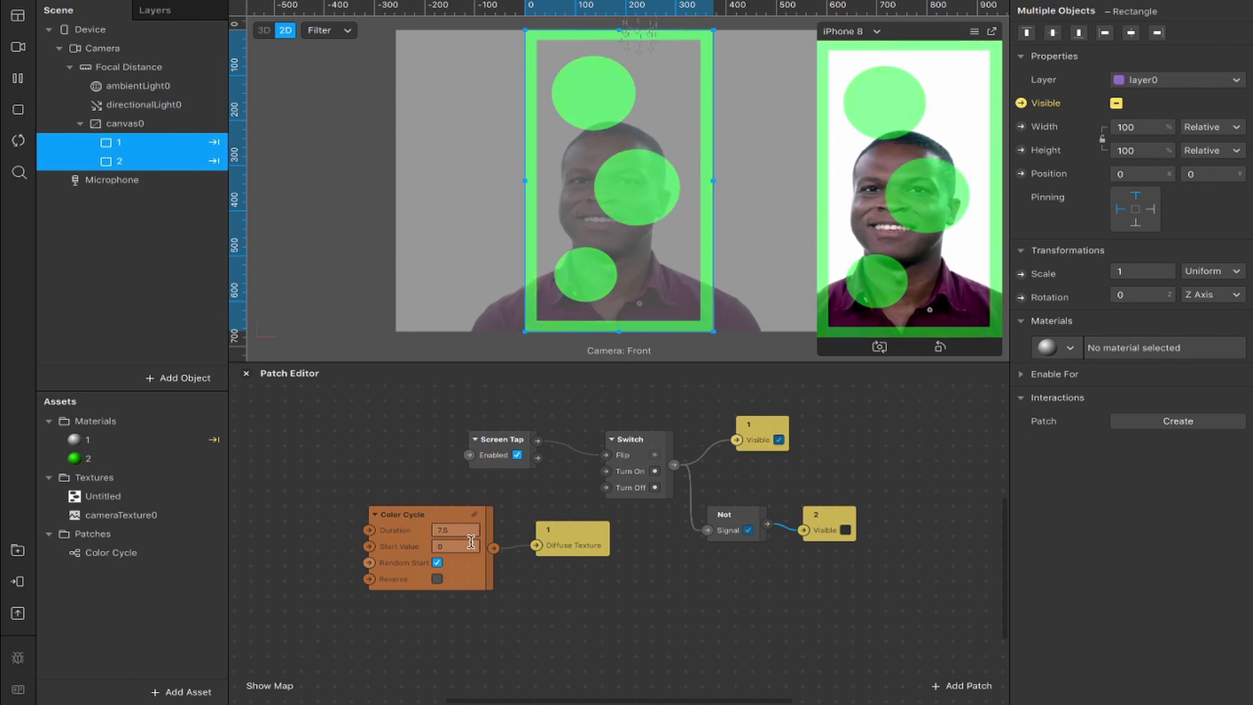
Drag the scary-grunge JPG from Downloads onto the desktop, then into Spark AR's Assets.
{"action": "key", "text": "ctrl+Right"}
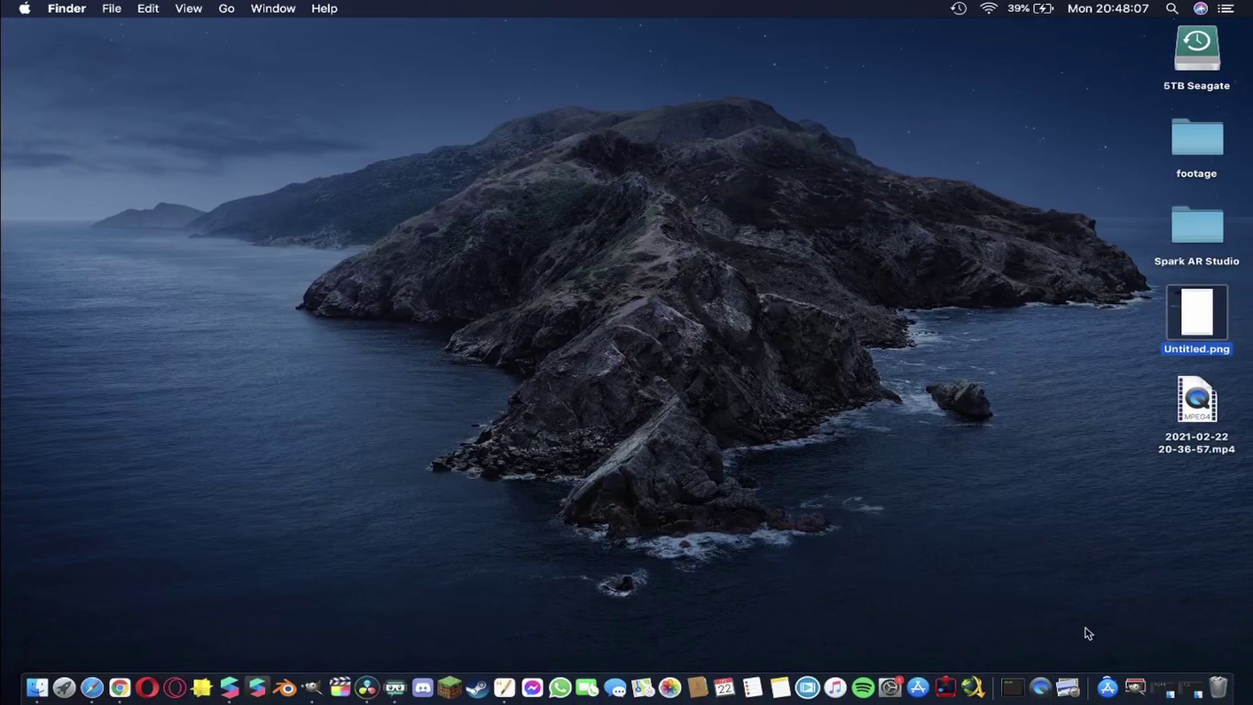
{"action": "left_click", "coordinate": [1132, 682]}
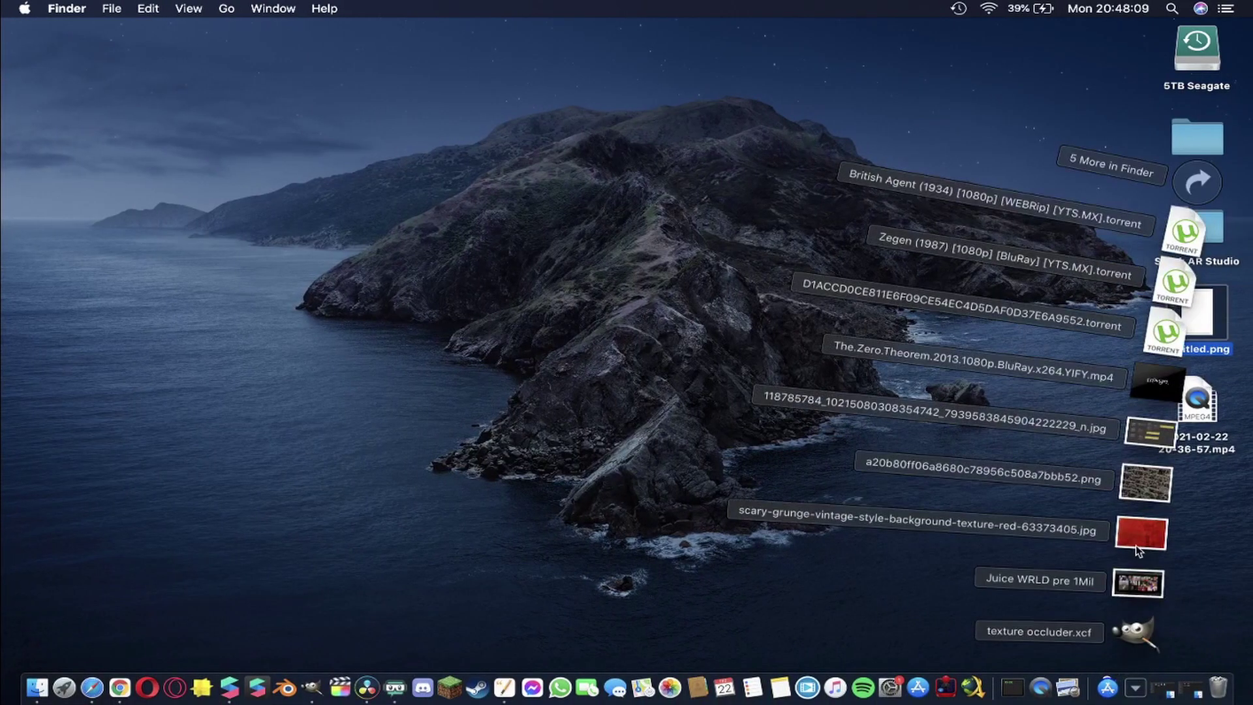
{"action": "left_click_drag", "start_coordinate": [1139, 550], "coordinate": [141, 590]}
{"action": "key", "text": "ctrl+Left"}
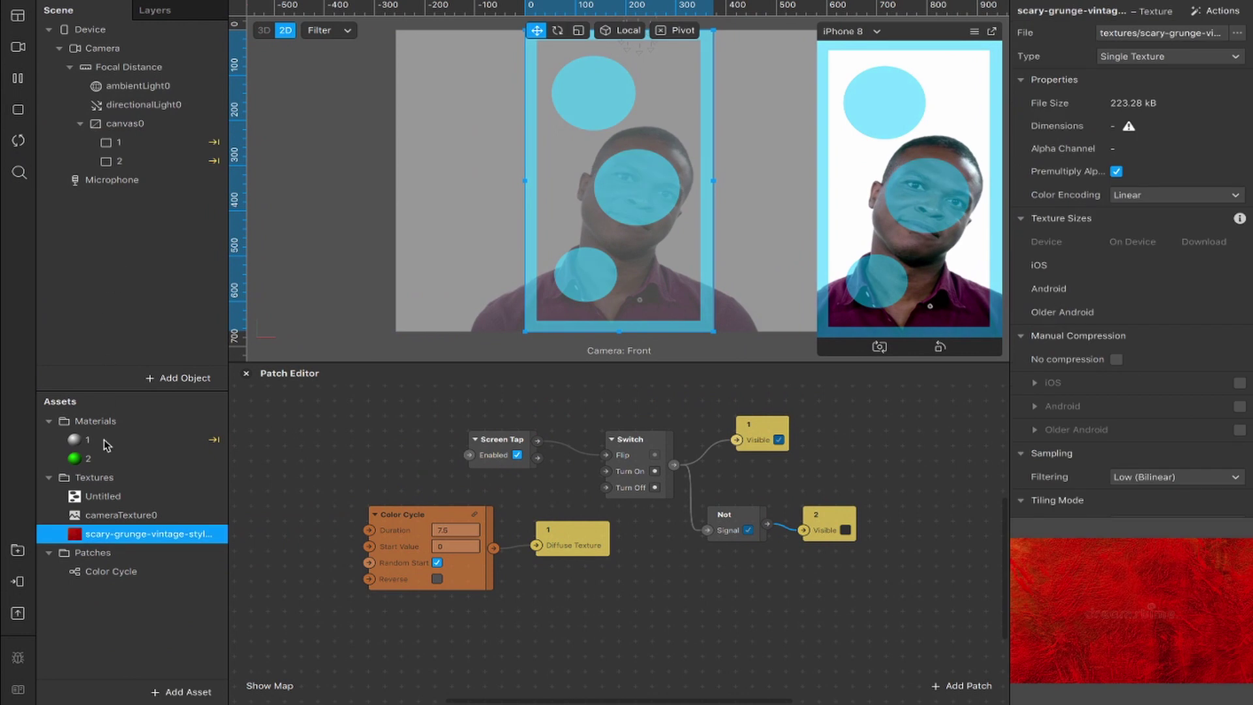
Set material 2's diffuse colour to Snow white and its texture to the scary-grunge image.
{"action": "left_click", "coordinate": [105, 457]}
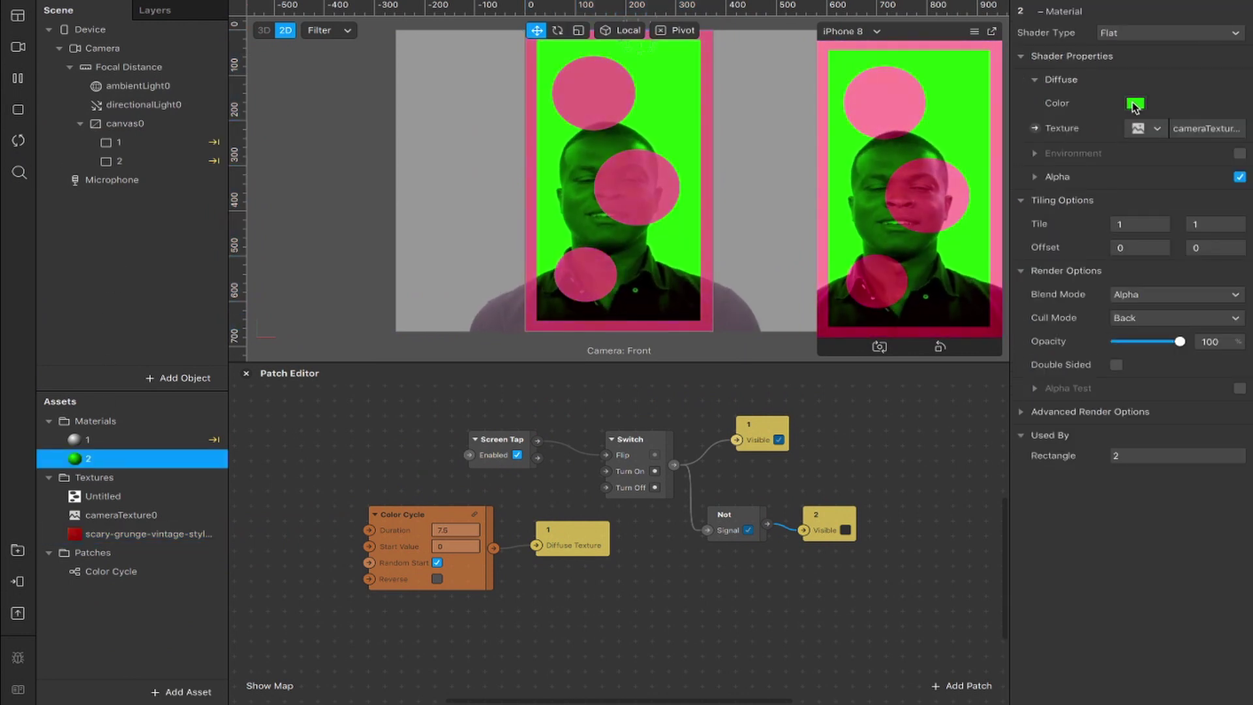
{"action": "left_click", "coordinate": [1134, 104]}
{"action": "left_click", "coordinate": [252, 251]}
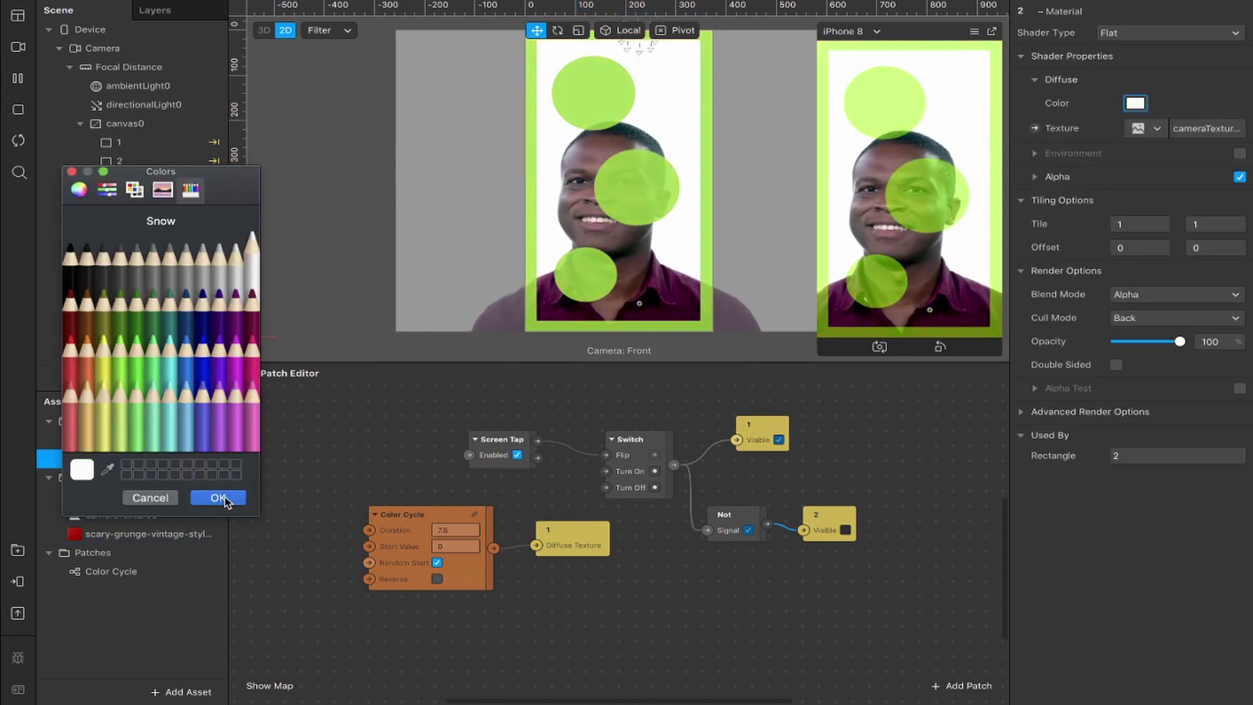
{"action": "left_click", "coordinate": [219, 498]}
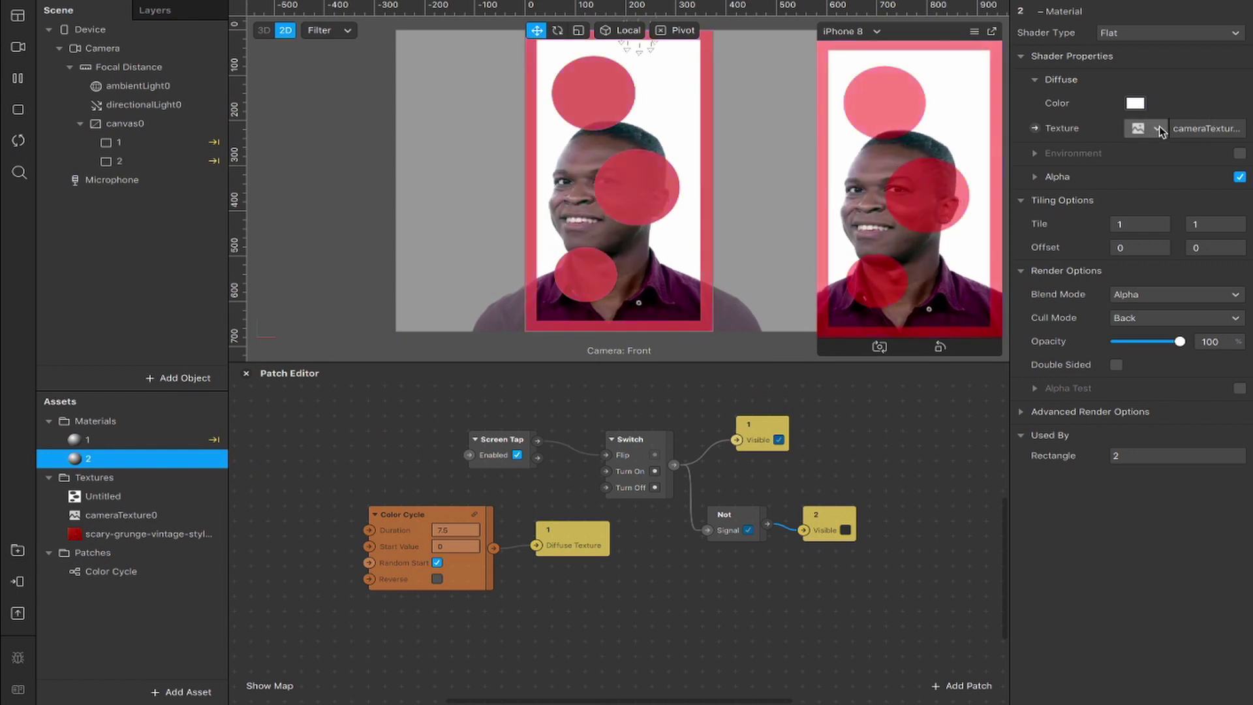
{"action": "left_click", "coordinate": [1158, 129]}
{"action": "left_click", "coordinate": [1024, 198]}
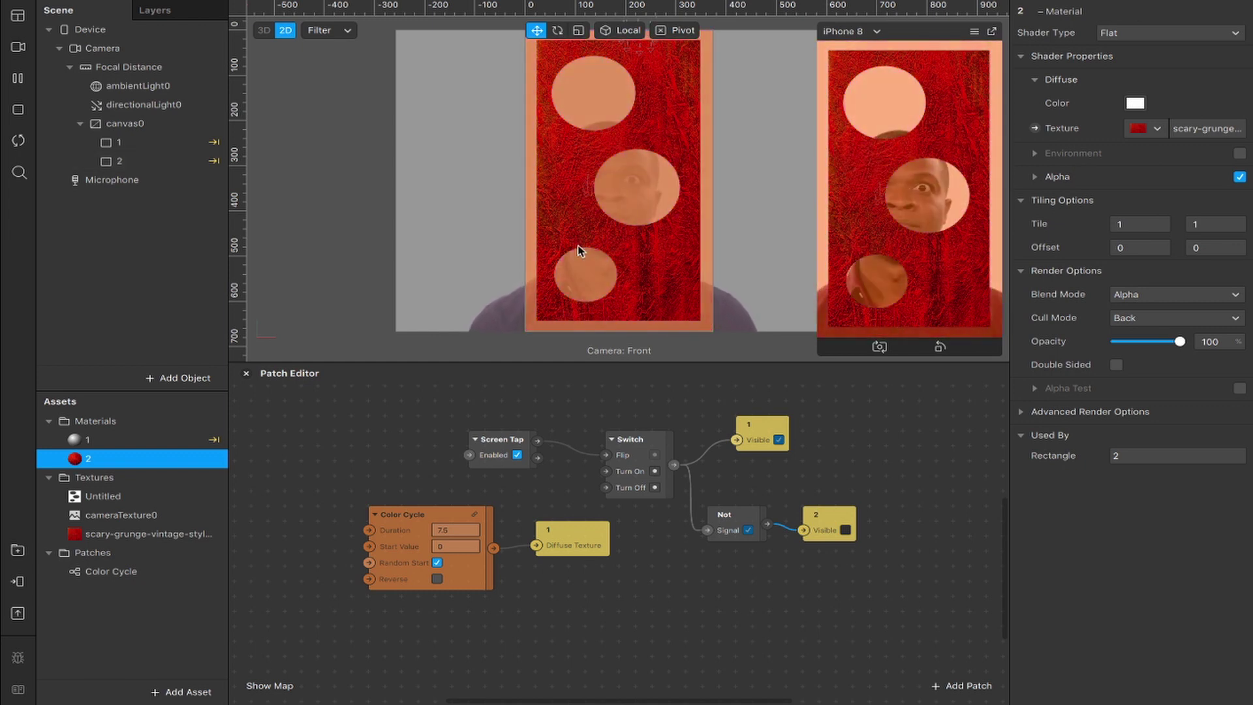
Tick Alpha Invert on material 2 and switch the simulator to Resizable Window.
{"action": "left_click", "coordinate": [1215, 342]}
{"action": "type", "text": "50"}
{"action": "key", "text": "Escape"}
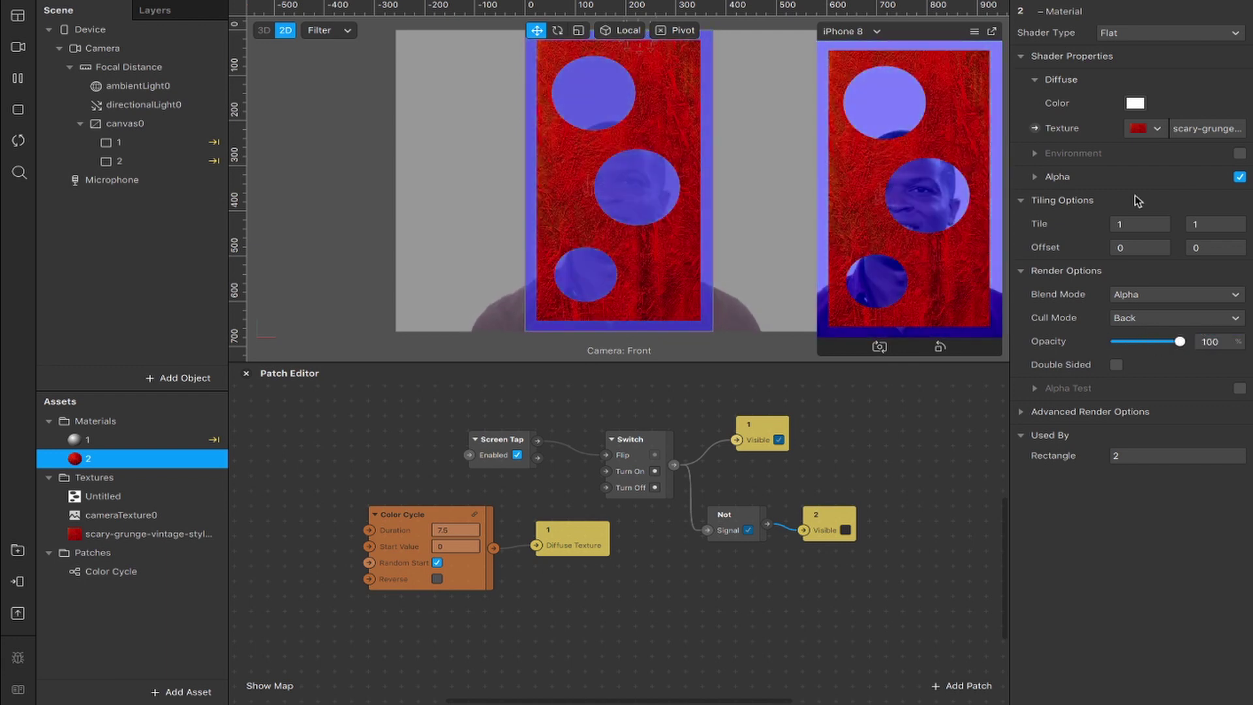
{"action": "left_click", "coordinate": [1034, 177]}
{"action": "left_click", "coordinate": [1129, 199]}
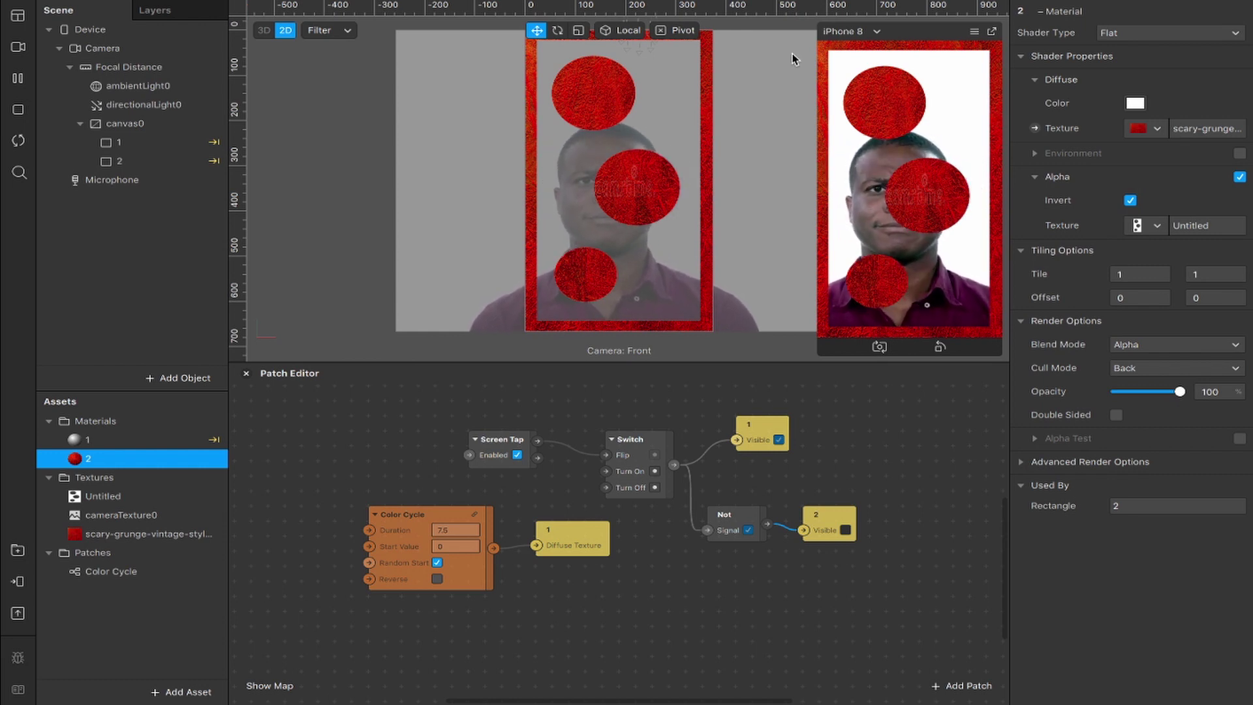
{"action": "left_click", "coordinate": [843, 31]}
{"action": "left_click", "coordinate": [864, 71]}
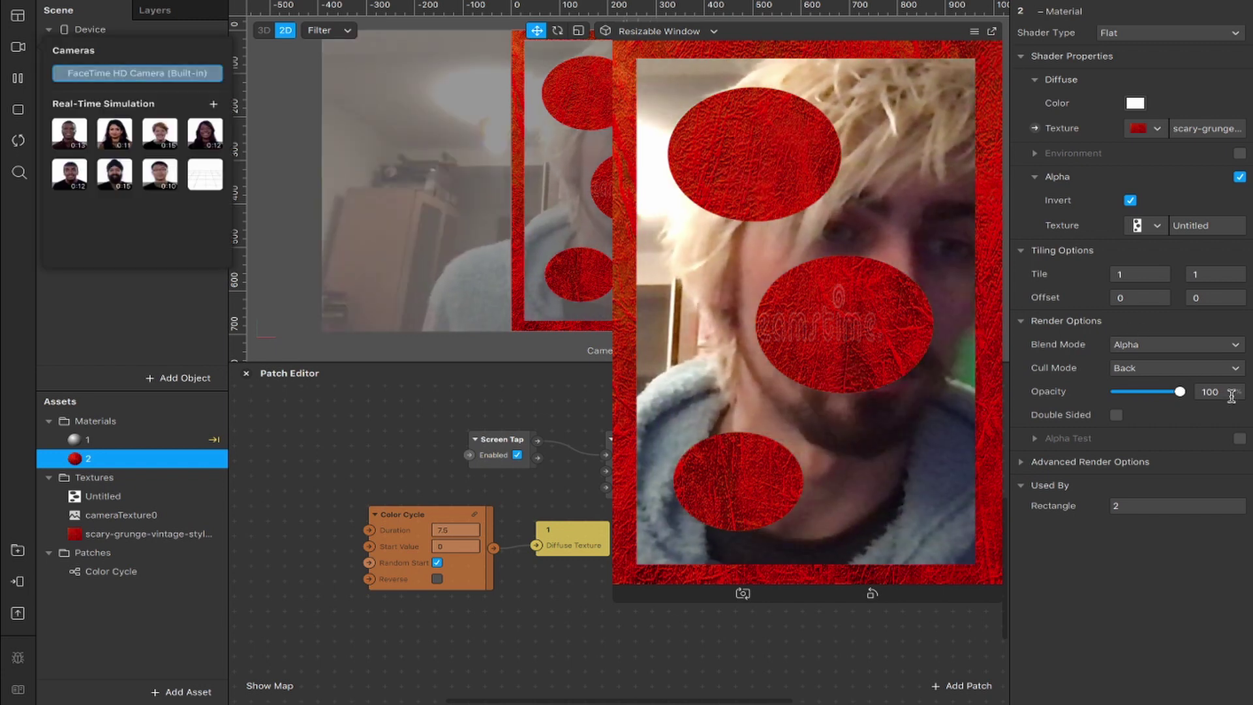
Set material 2's opacity to 50, untick Alpha Invert, then lower opacity to 25.
{"action": "left_click", "coordinate": [1213, 392]}
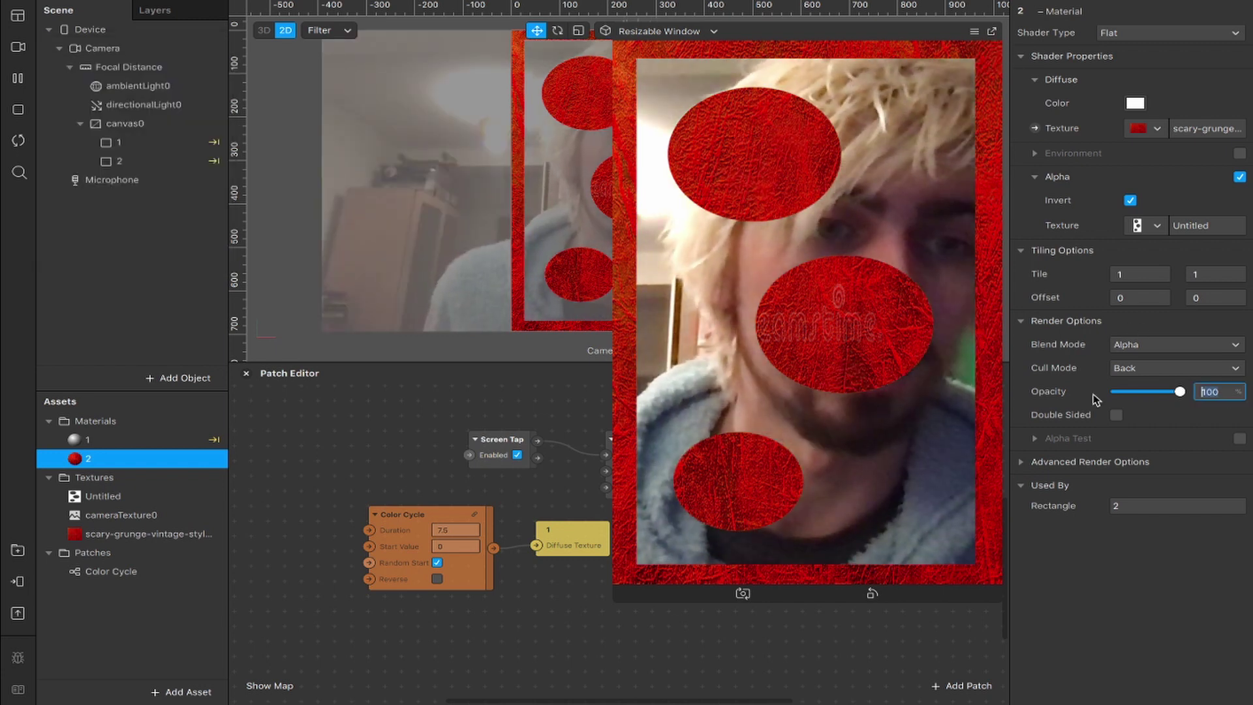
{"action": "type", "text": "50"}
{"action": "key", "text": "Return"}
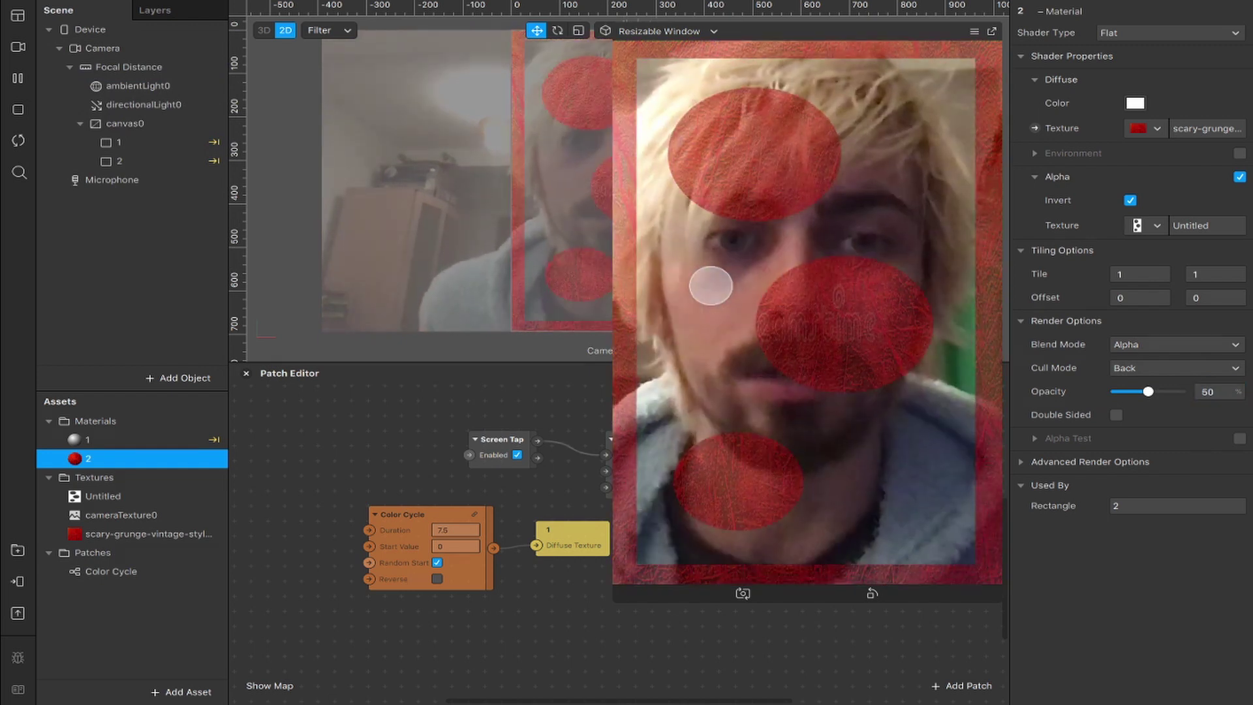
{"action": "left_click", "coordinate": [1131, 201]}
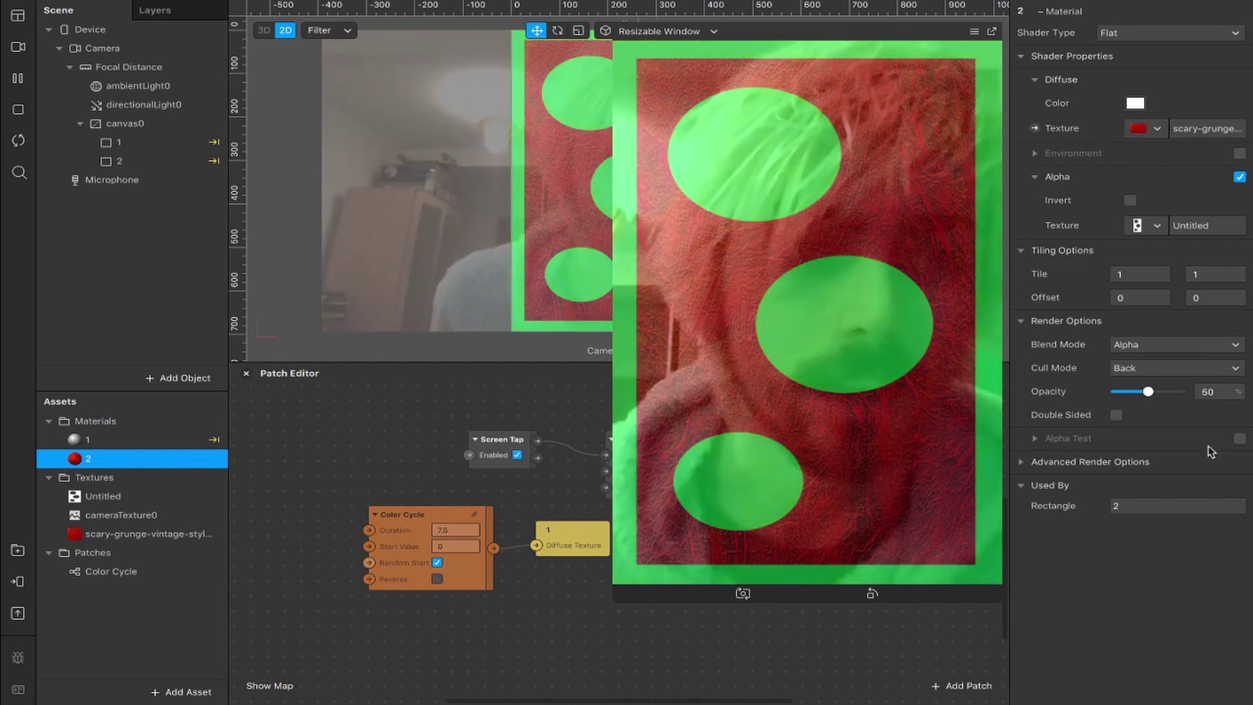
{"action": "left_click", "coordinate": [1200, 393]}
{"action": "type", "text": "25"}
{"action": "key", "text": "Return"}
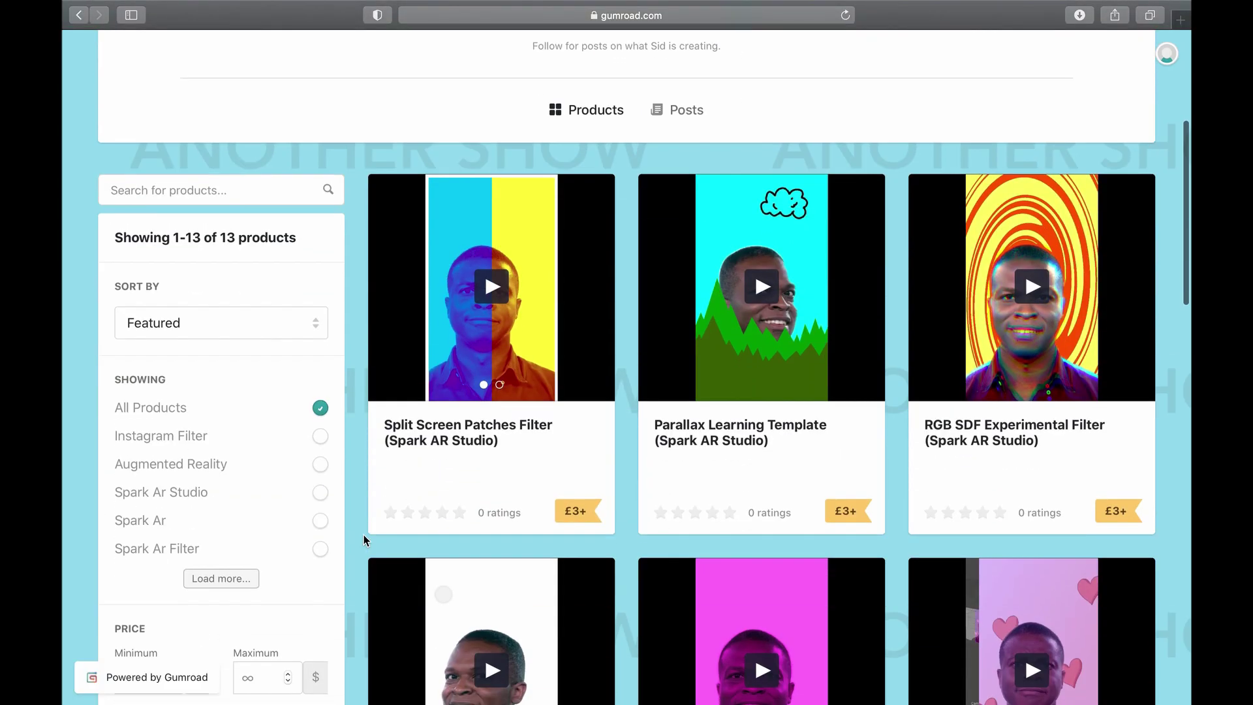
Scroll through the Gumroad products and down to the three Patreon membership tiers.
{"action": "scroll", "coordinate": [366, 541], "scroll_direction": "down", "scroll_amount": 6}
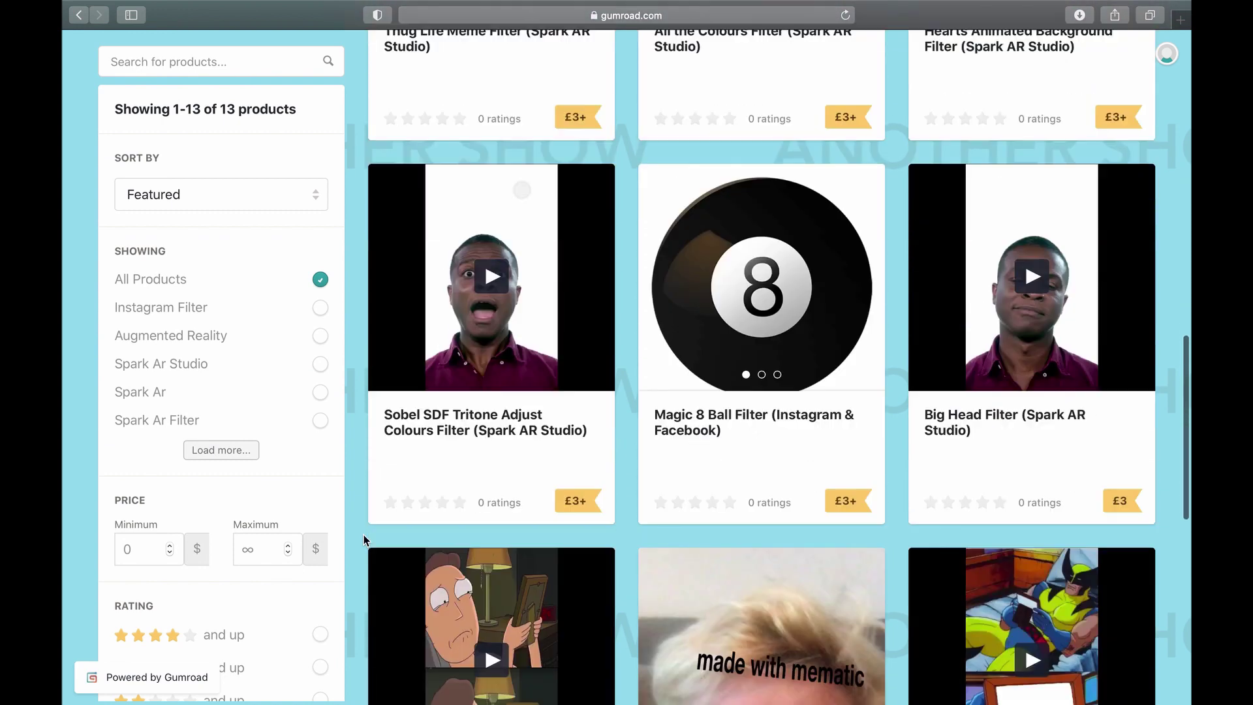
{"action": "scroll", "coordinate": [363, 539], "scroll_direction": "down", "scroll_amount": 10}
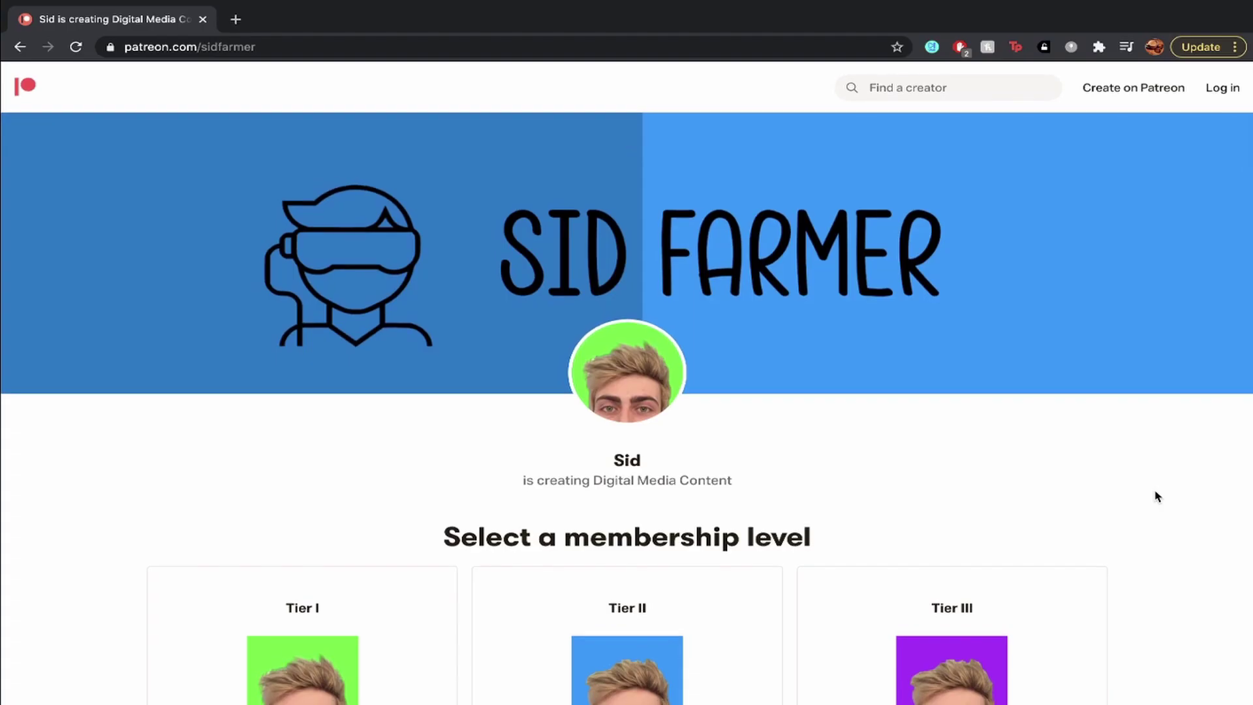
{"action": "scroll", "coordinate": [1157, 496], "scroll_direction": "down", "scroll_amount": 4}
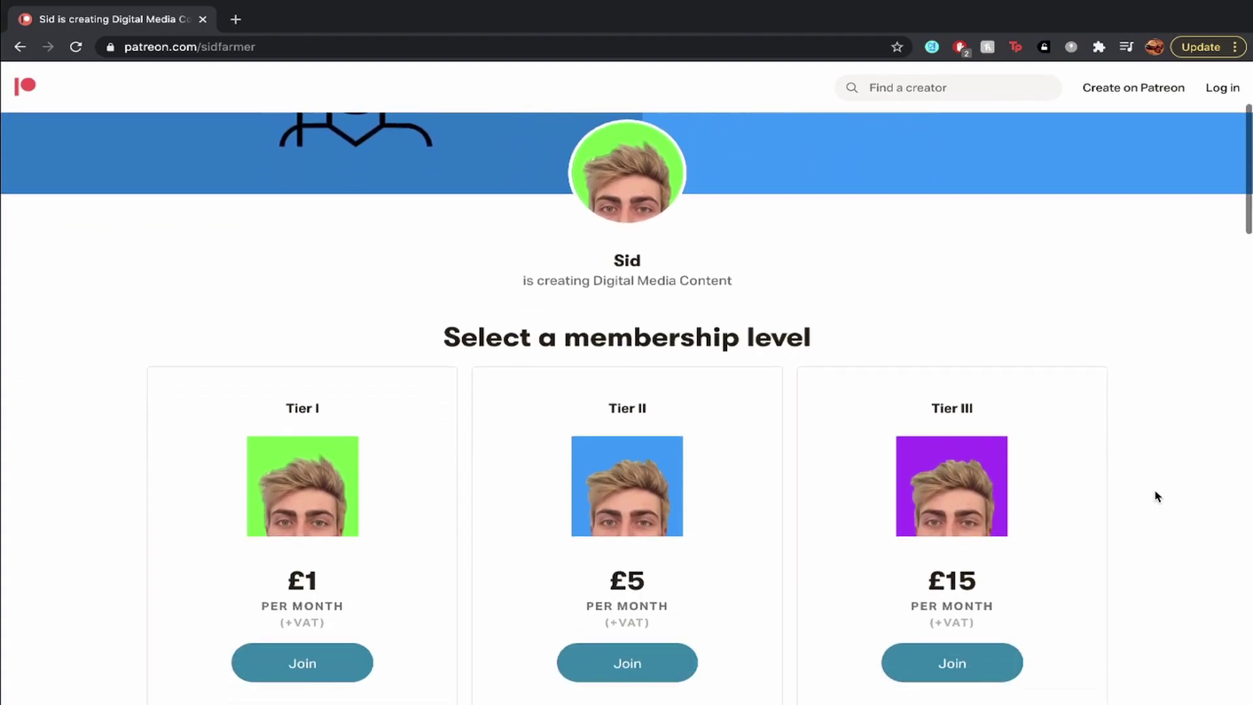
{"action": "scroll", "coordinate": [1157, 497], "scroll_direction": "down", "scroll_amount": 3}
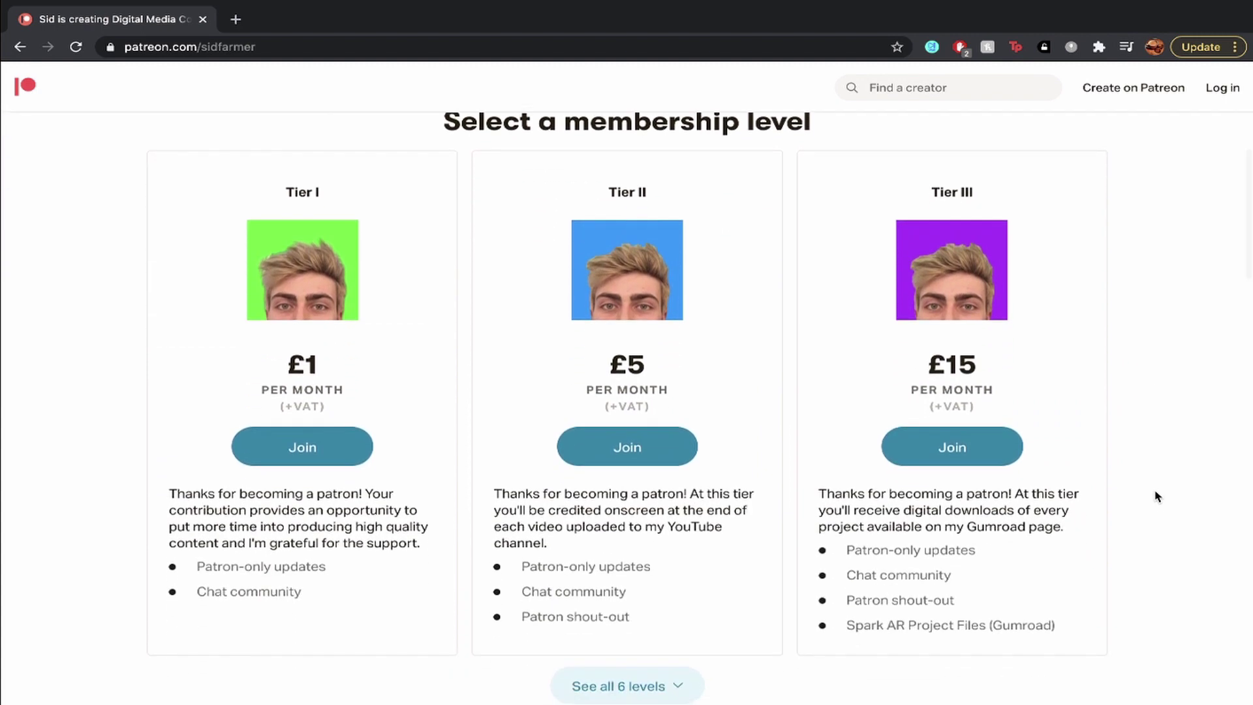